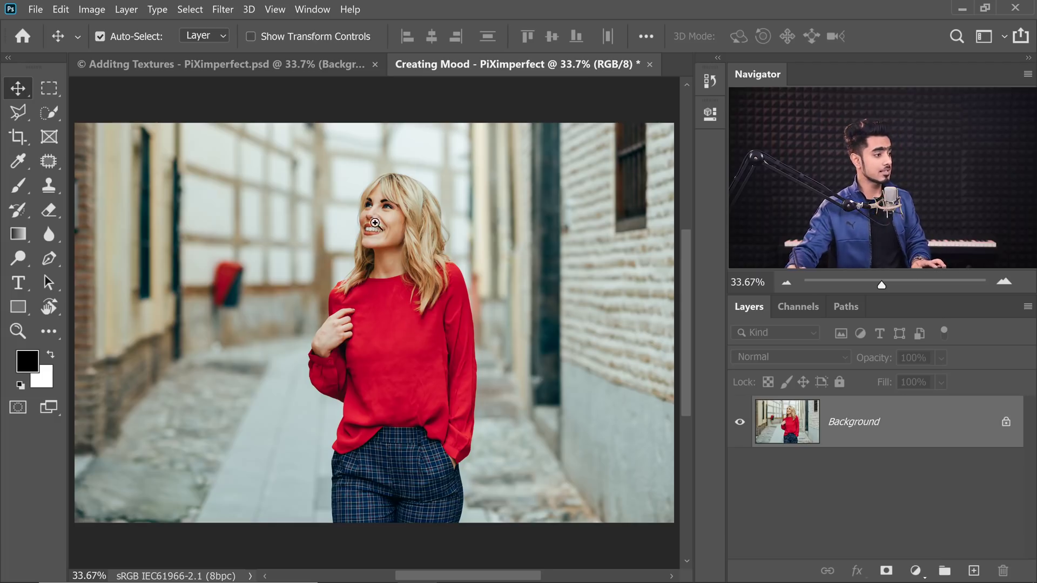
Step: Duplicate the photo layer with Ctrl+J and rename the copy 'Selective Blur'
drag(372, 210, 397, 212)
drag(433, 224, 405, 244)
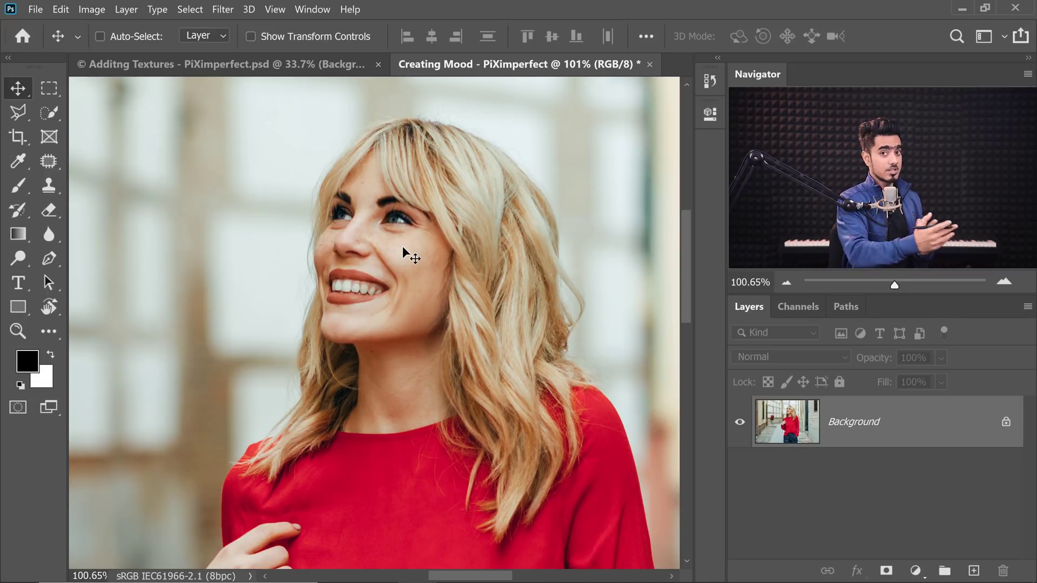
key(ctrl+0)
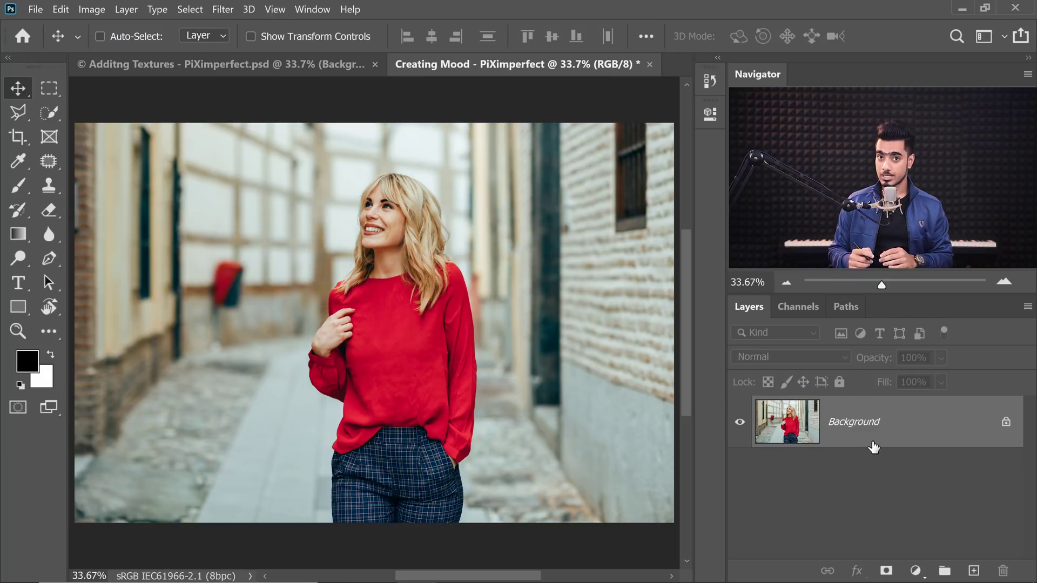
key(ctrl)
key(ctrl+j)
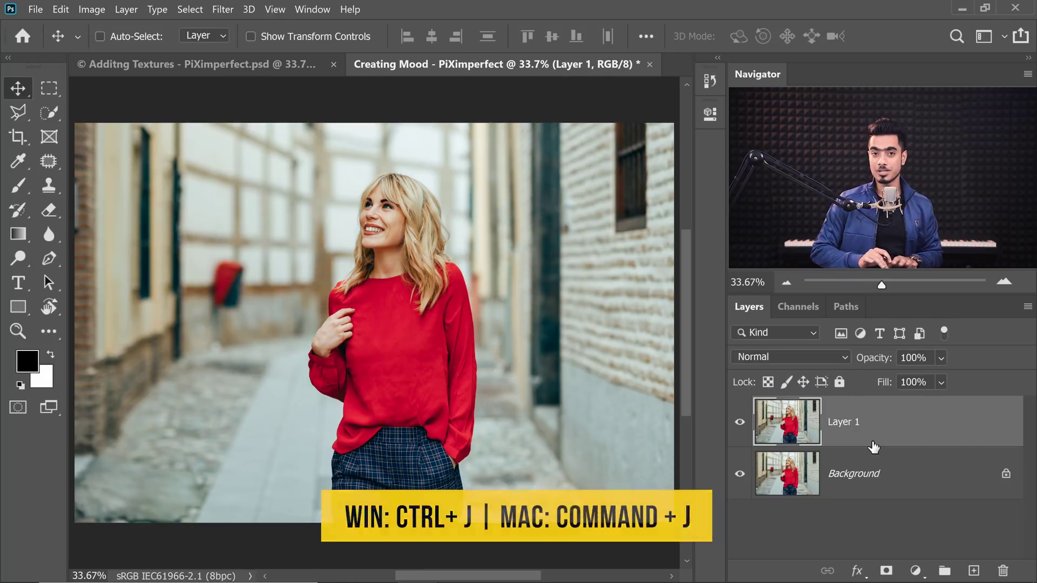
double_click(845, 421)
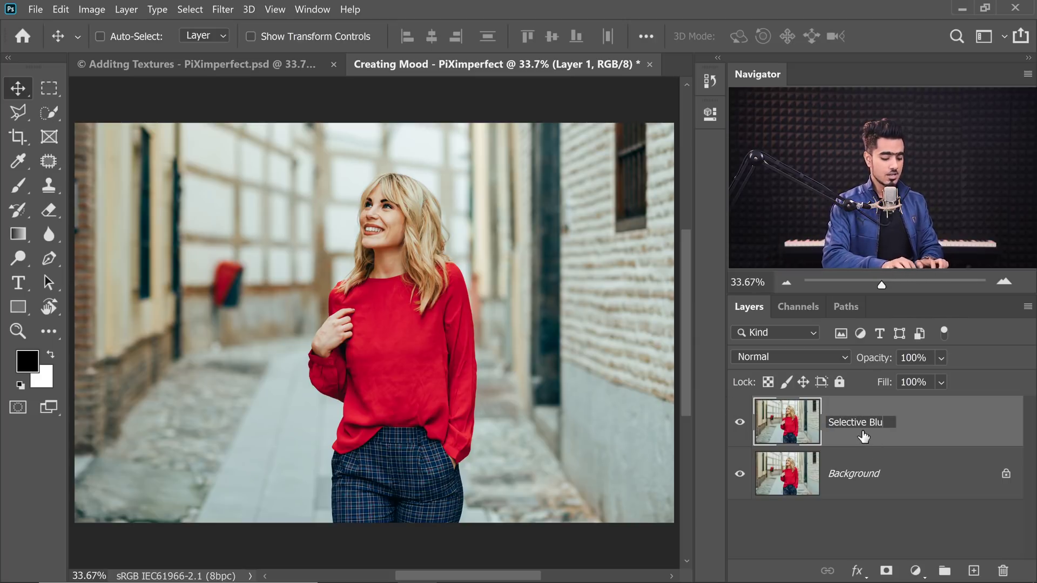
key(Return)
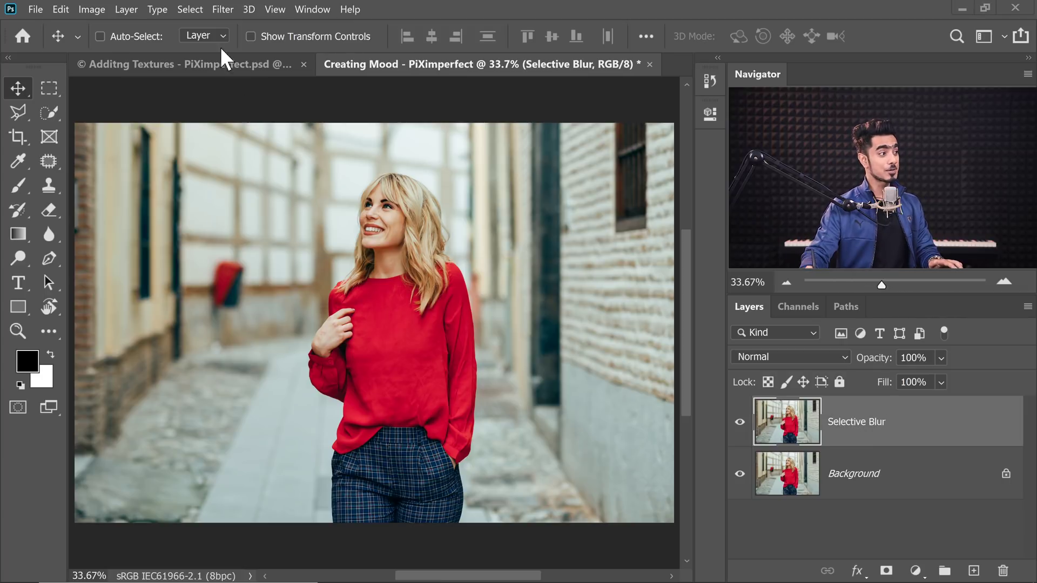
Step: Convert the Selective Blur layer for Smart Filters, confirming the smart object notice
click(223, 9)
click(243, 43)
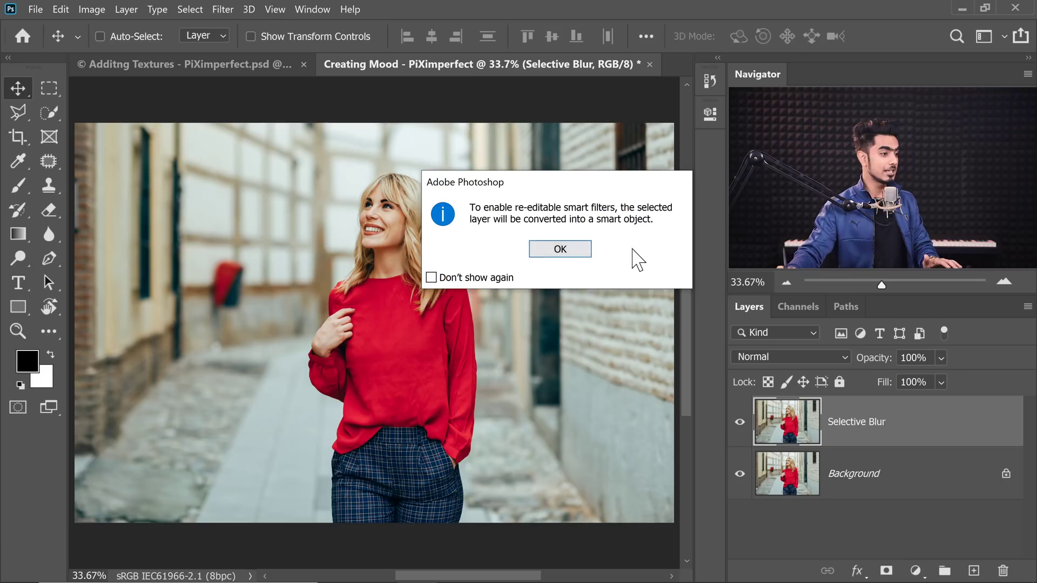
click(572, 252)
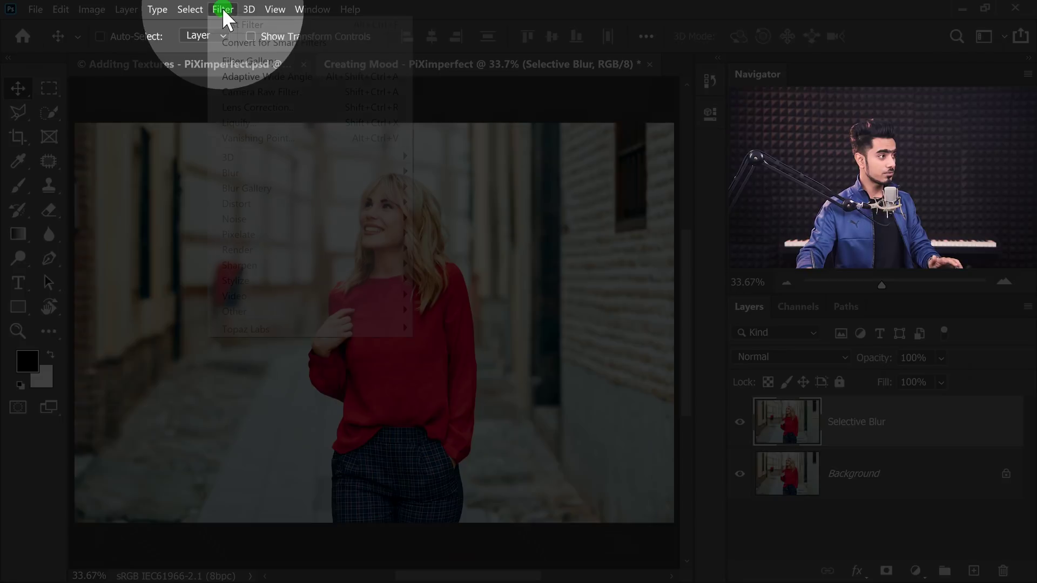
click(223, 8)
click(273, 42)
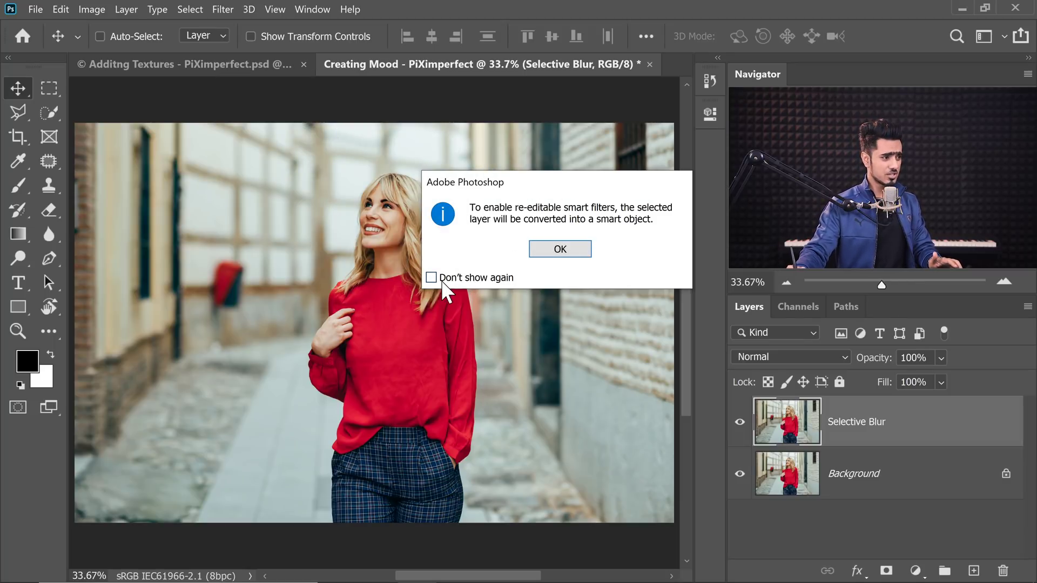
click(431, 278)
click(559, 247)
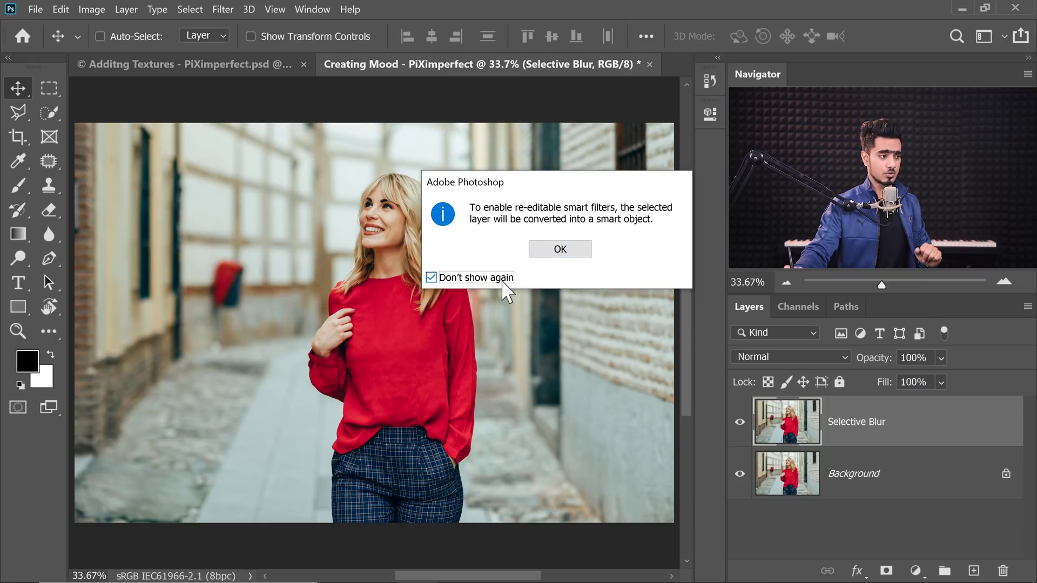
click(501, 283)
click(573, 256)
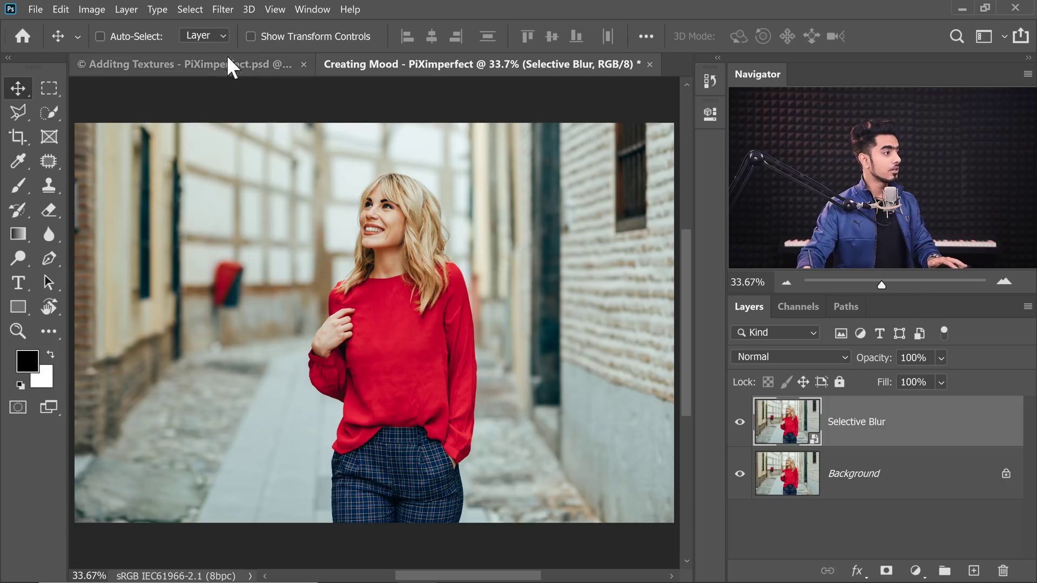
Step: Apply an Iris Blur, pull the feather points inward, enlarge the ellipse upward, and set blur to 200 px
click(223, 10)
mouse_move(309, 191)
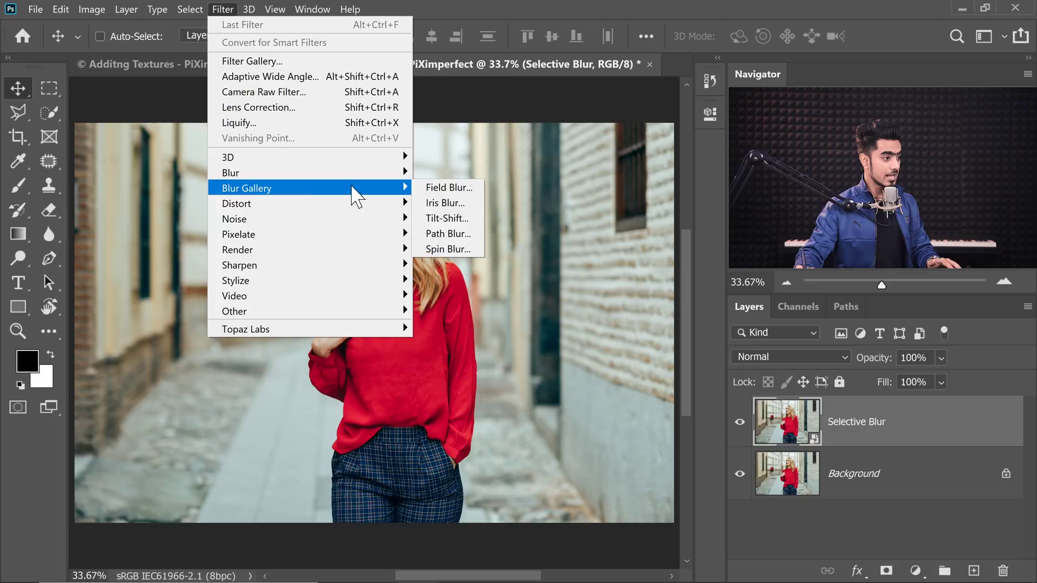
click(455, 204)
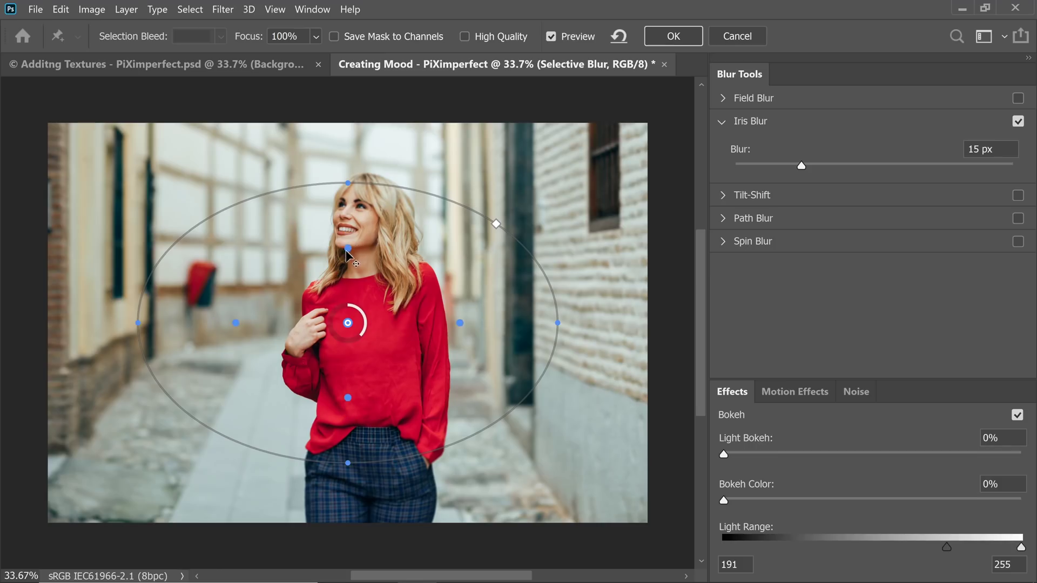
drag(347, 250, 346, 275)
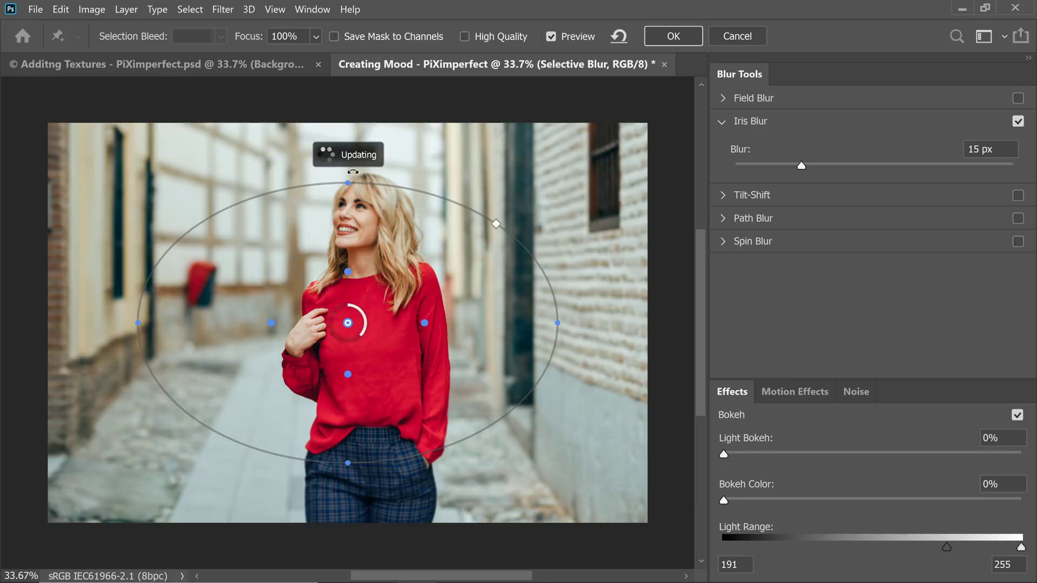
drag(347, 184, 353, 160)
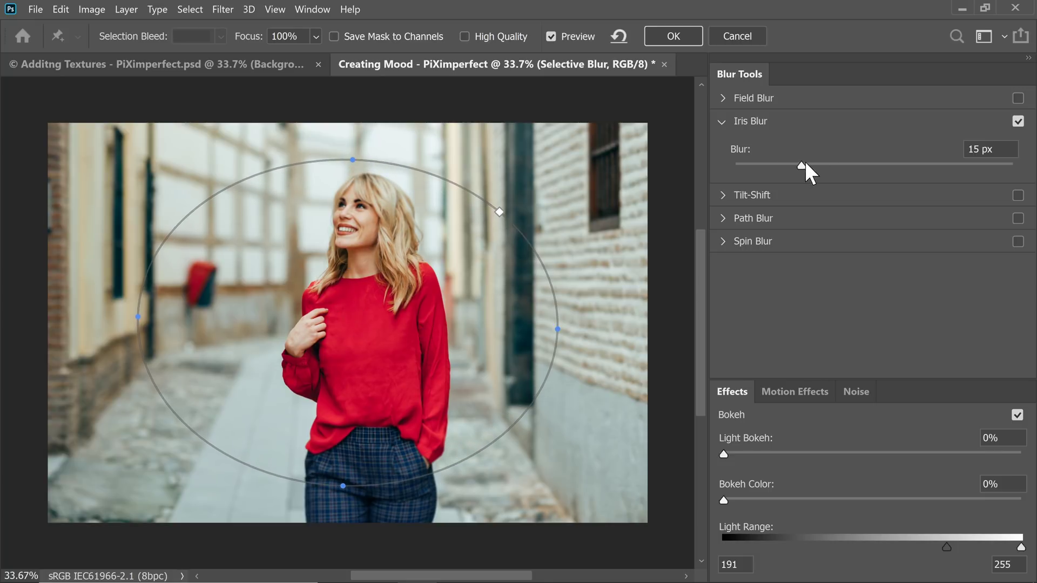
text(200)
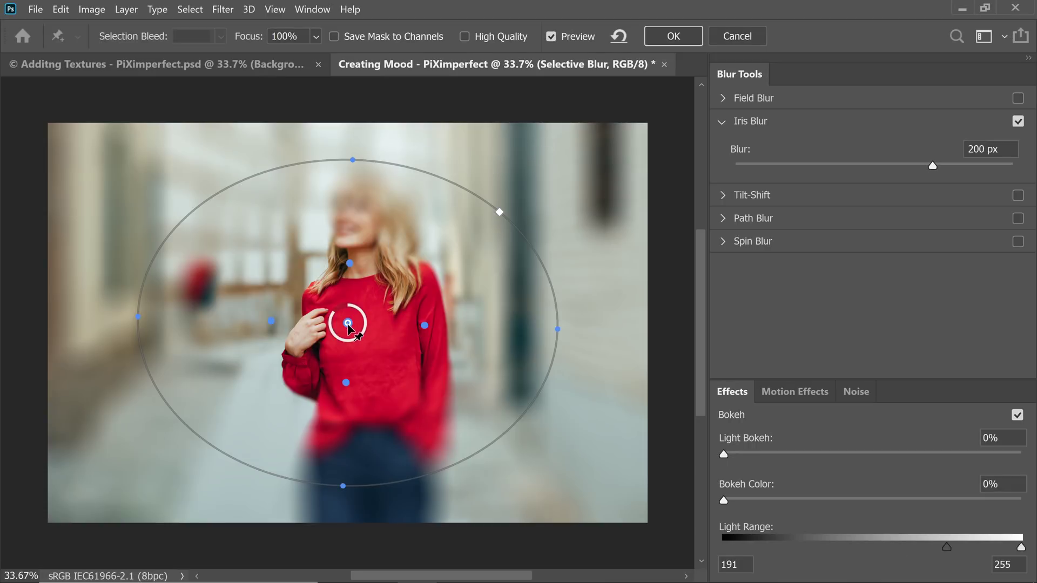
Step: Recentre the iris blur pin on her face, stretch the ellipse over her body, and reduce blur to 73 px
drag(348, 323, 353, 230)
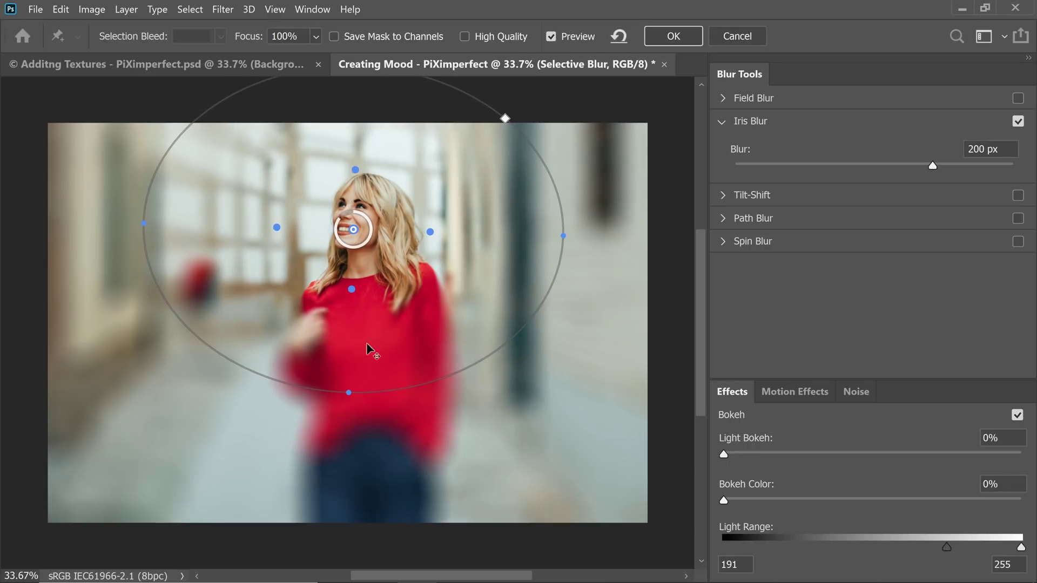
drag(350, 393, 354, 535)
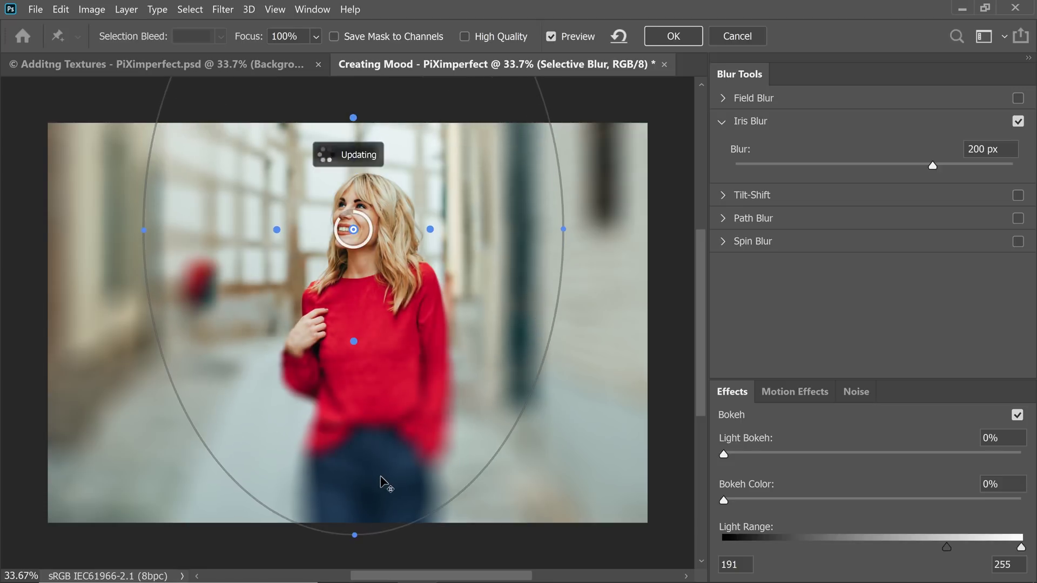
key(ctrl+minus)
key(ctrl+minus)
drag(352, 427, 351, 474)
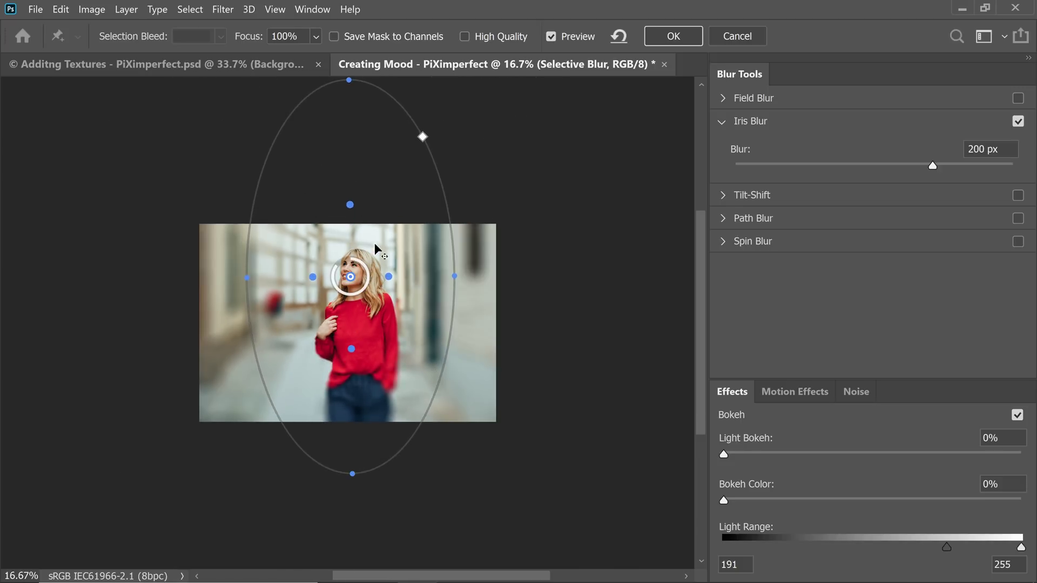
drag(354, 230, 394, 266)
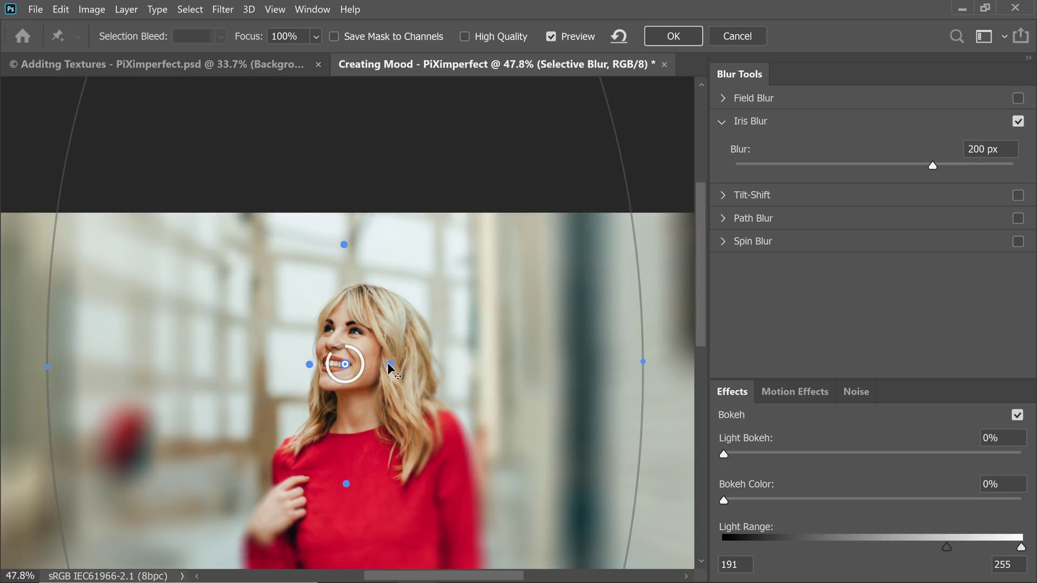
click(389, 365)
drag(344, 244, 348, 278)
key(ctrl+0)
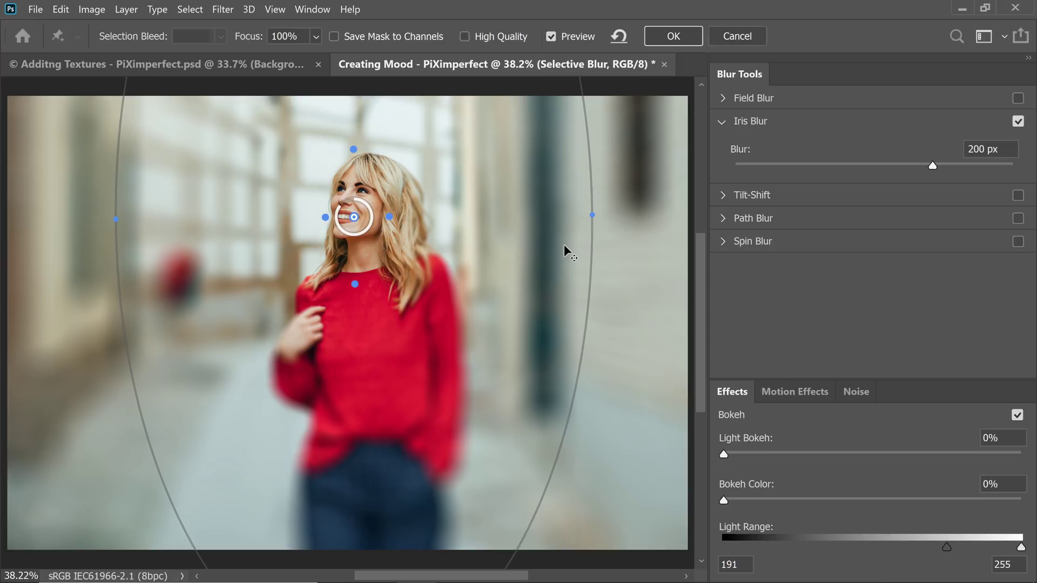
drag(931, 166, 866, 175)
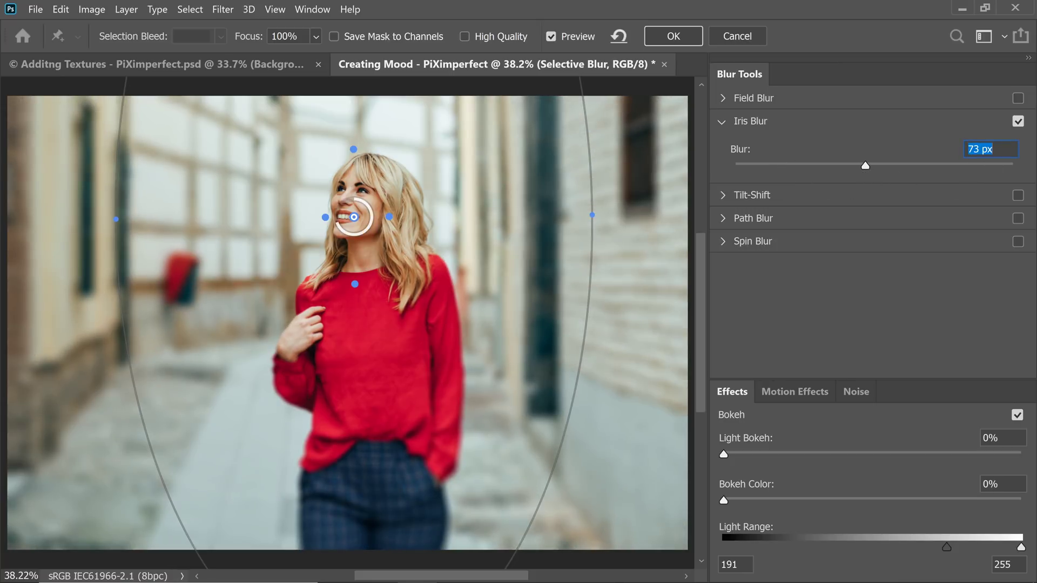
Step: Enter the final Blur value and commit the Iris Blur to Selective Blur
text(0)
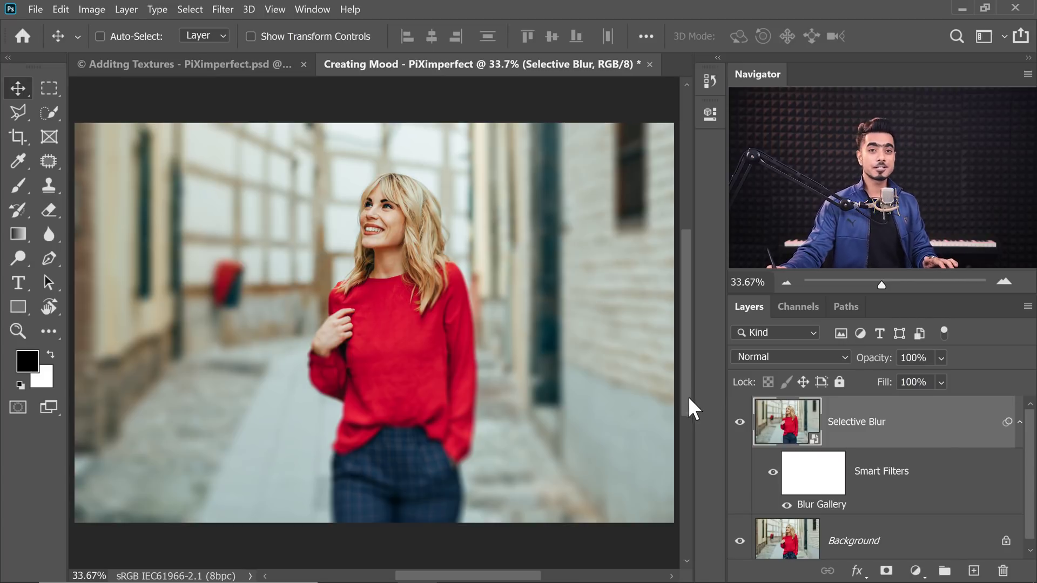
Step: Add a Curves adjustment layer and pull its highlight and midtone points down to darken the photo
click(915, 571)
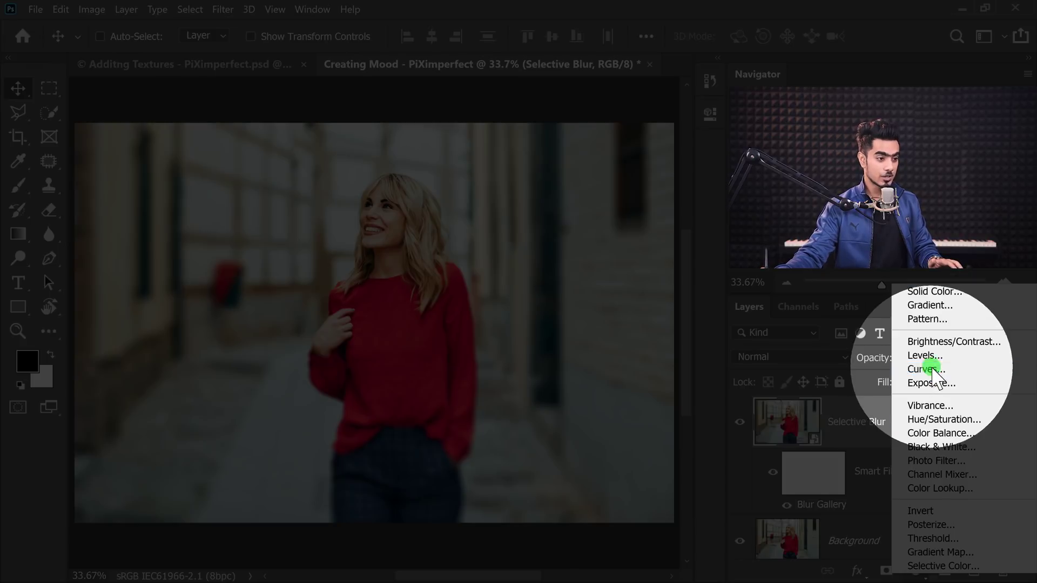
click(930, 371)
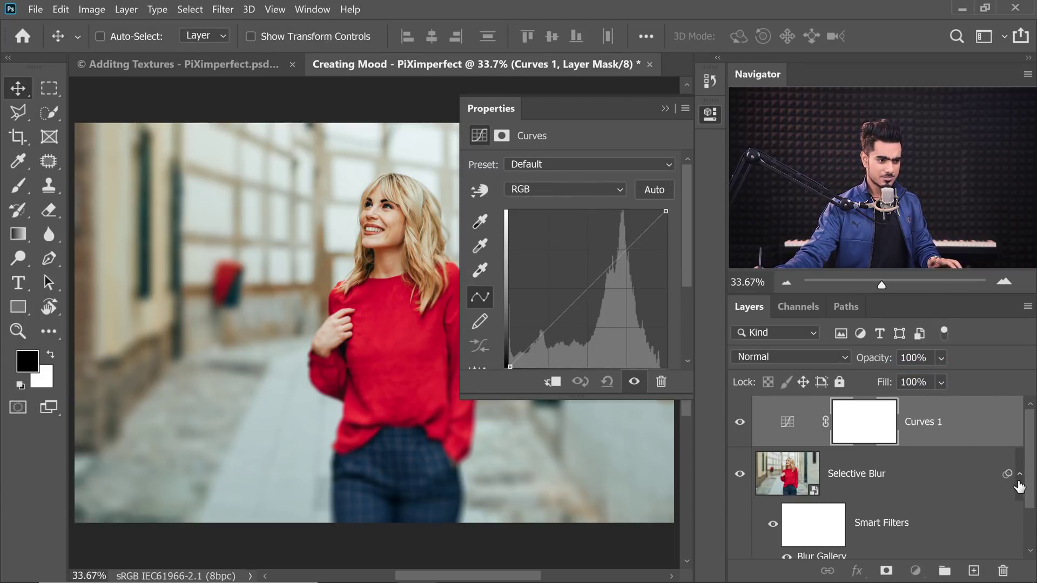
click(1020, 475)
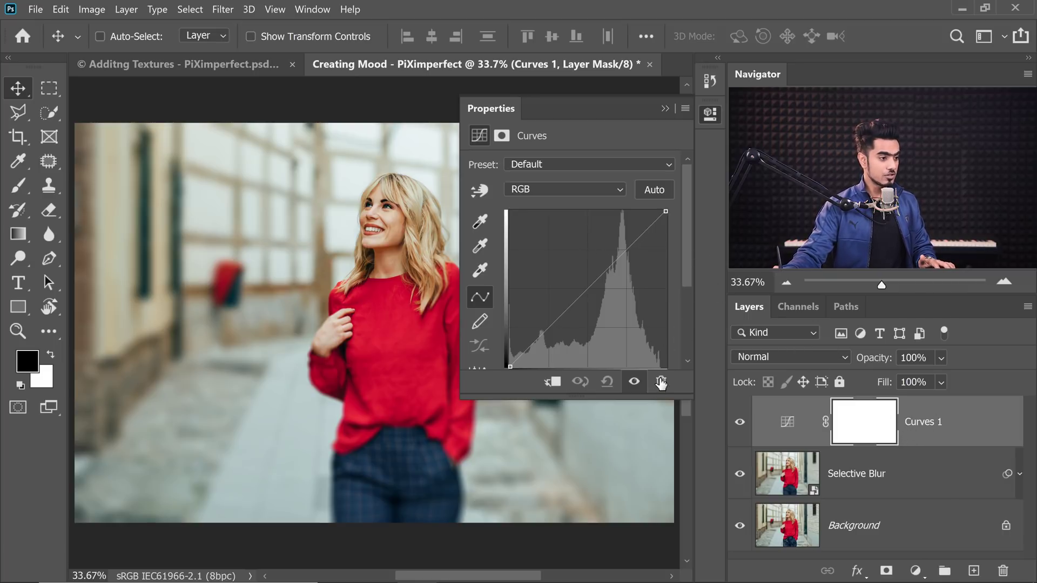
drag(646, 399, 647, 442)
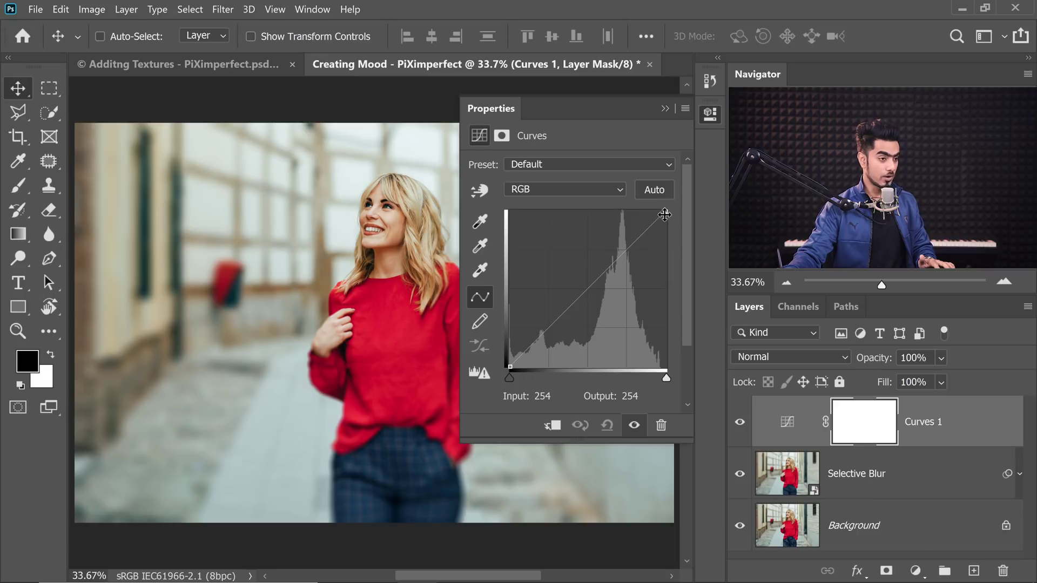
drag(665, 211, 723, 290)
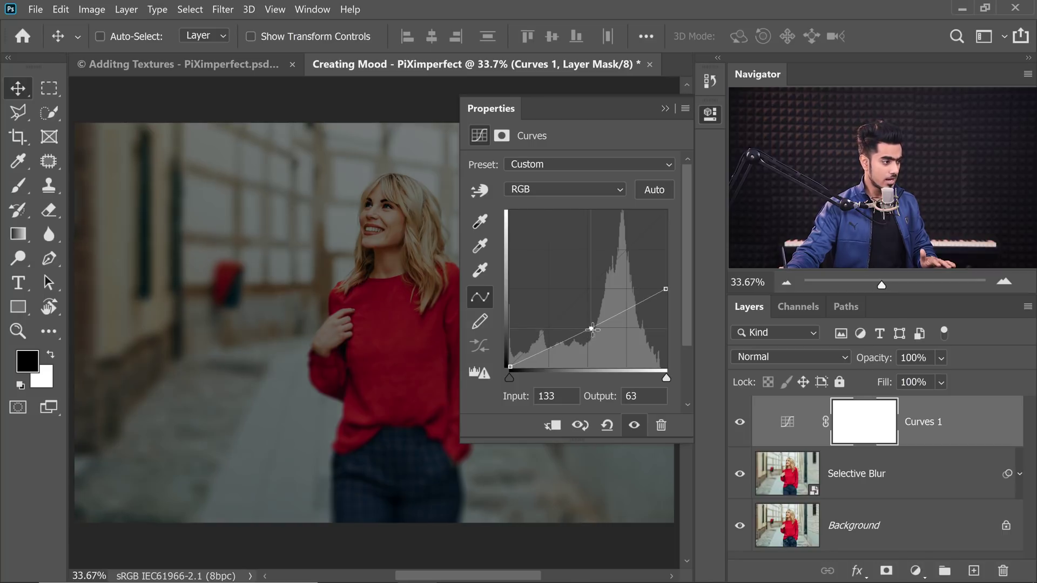
drag(593, 329, 597, 335)
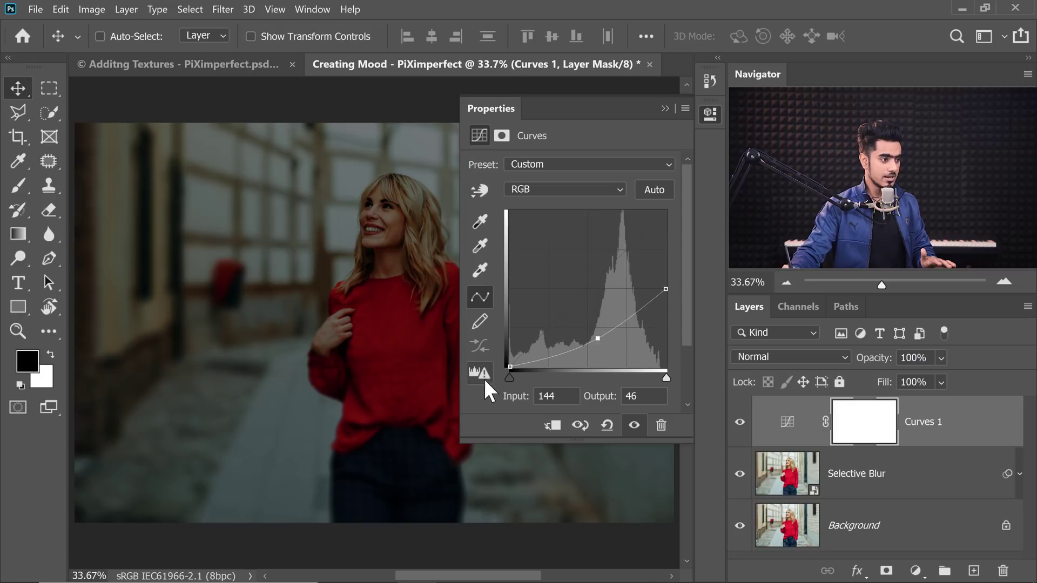
click(665, 109)
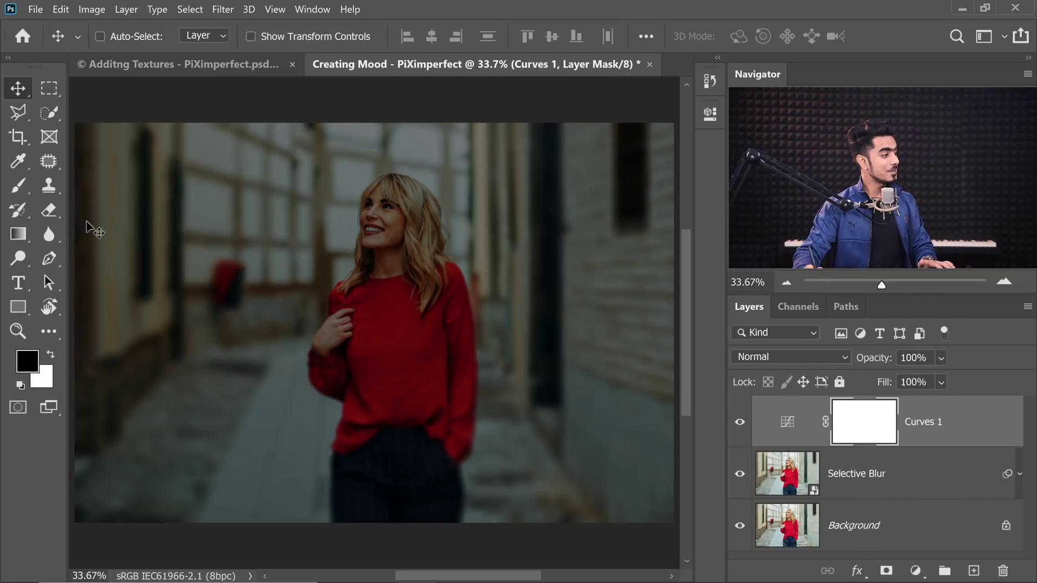
Step: Stamp one black dot on the Curves 1 mask over her head using a 1655 px Hard Round brush
click(17, 187)
click(111, 38)
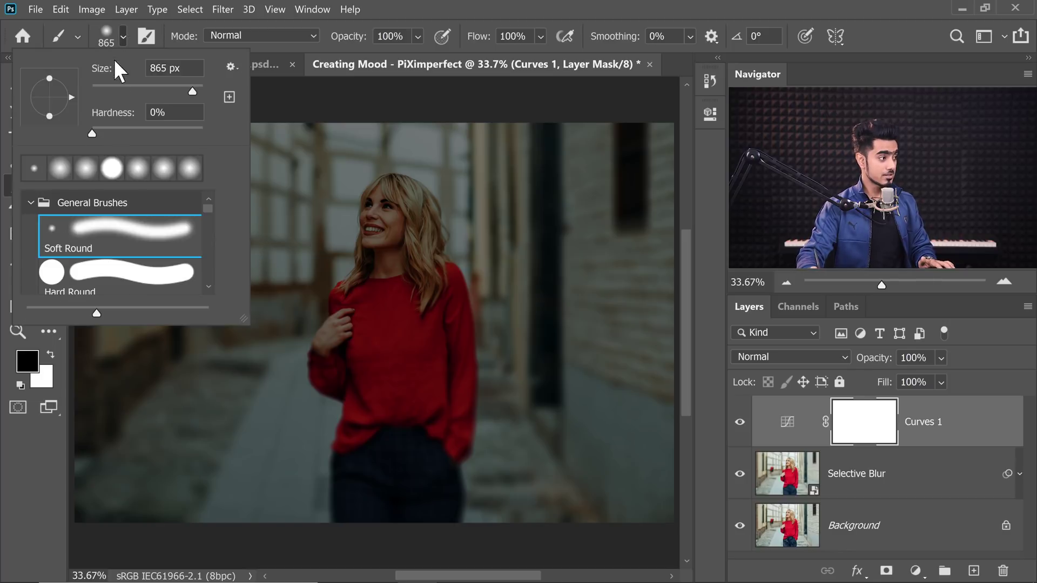
click(134, 286)
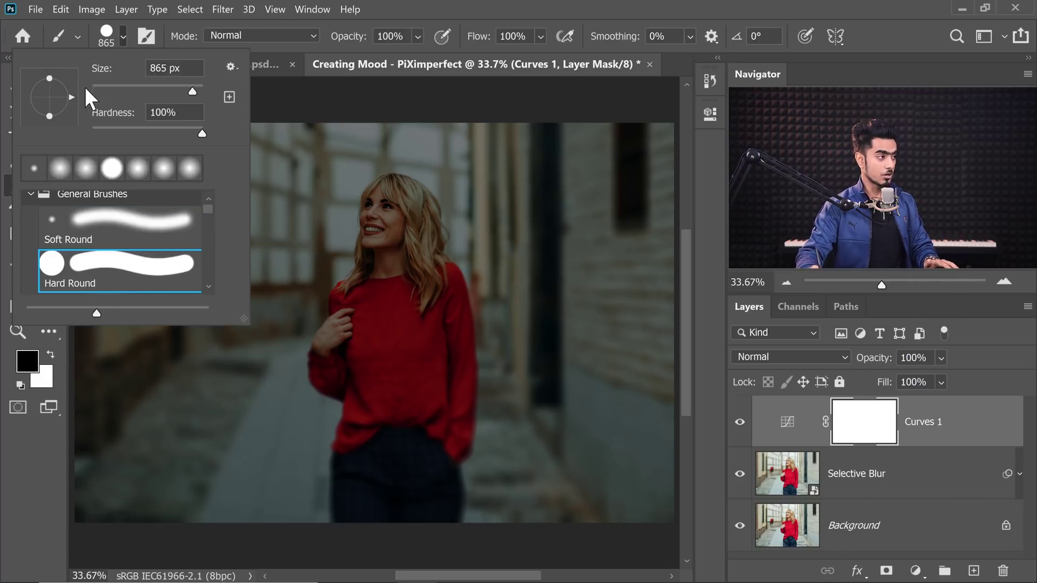
click(120, 39)
mouse_move(398, 238)
mouse_down()
mouse_move(502, 248)
mouse_move(441, 245)
mouse_move(482, 252)
mouse_up()
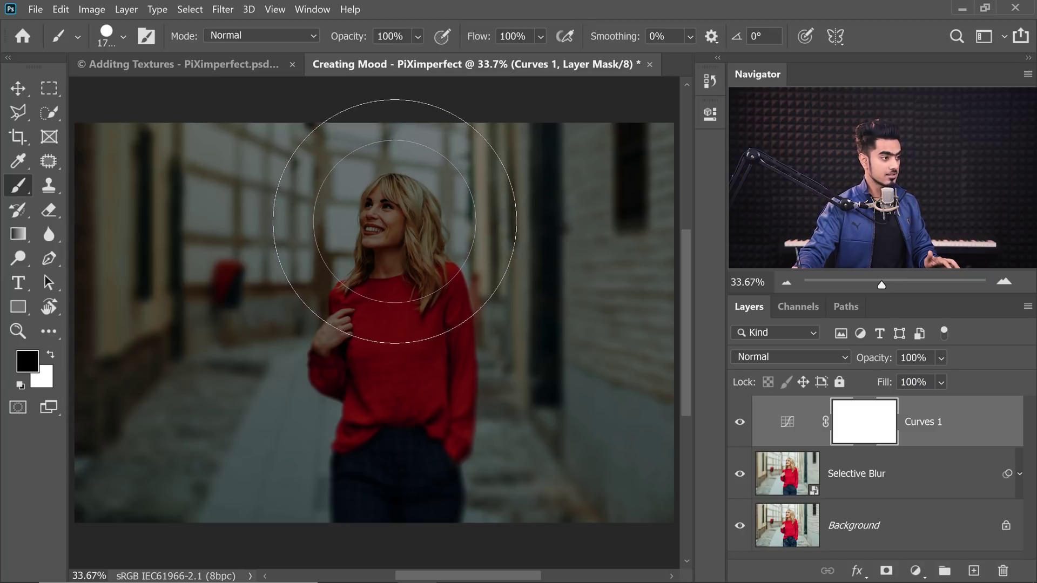
click(393, 221)
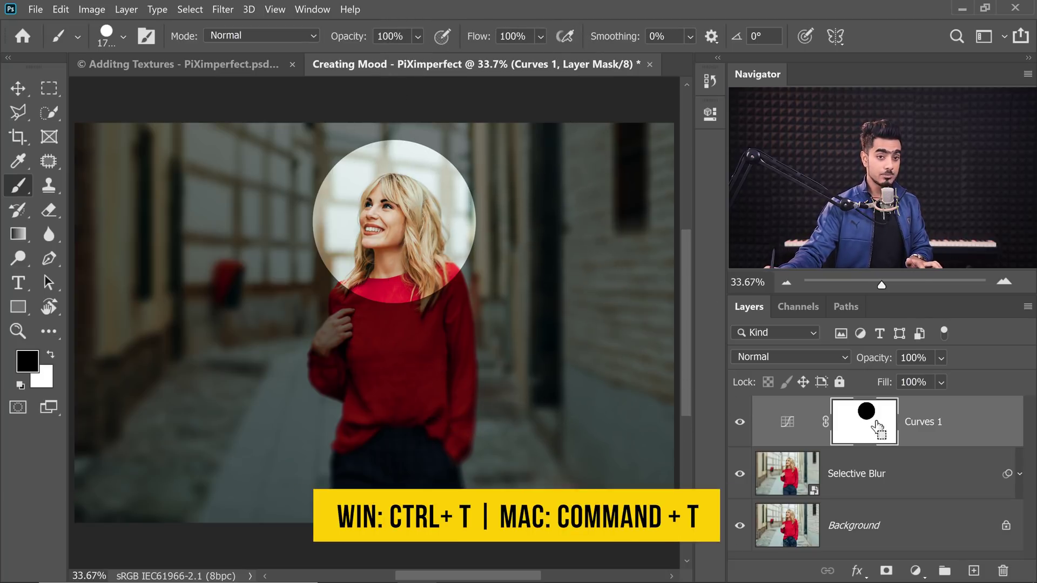
Step: Free-transform the mask circle taller and wider into an ellipse, shifted up over the woman
key(ctrl+t)
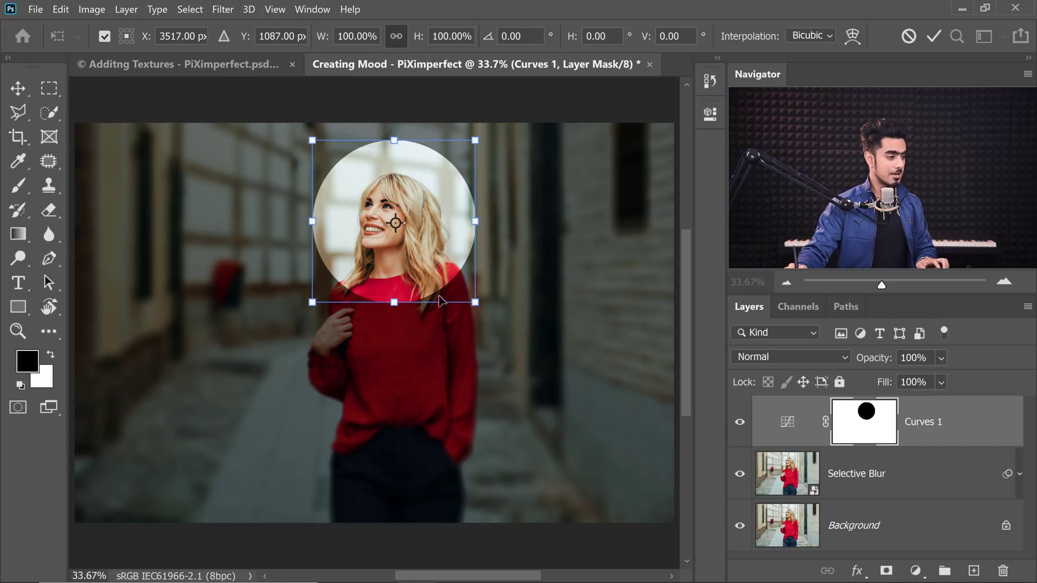
drag(397, 293, 373, 452)
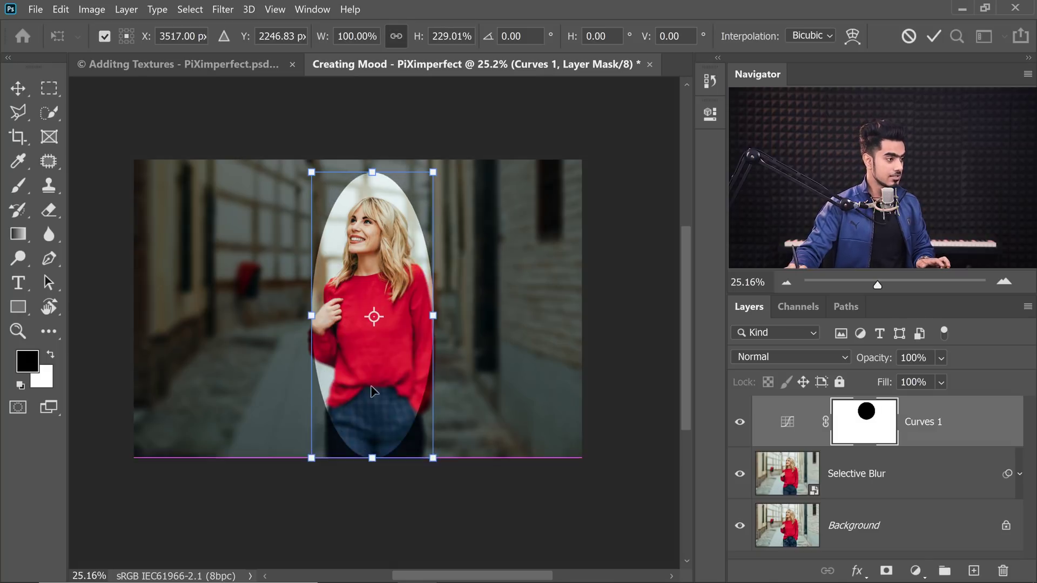
drag(372, 173, 372, 124)
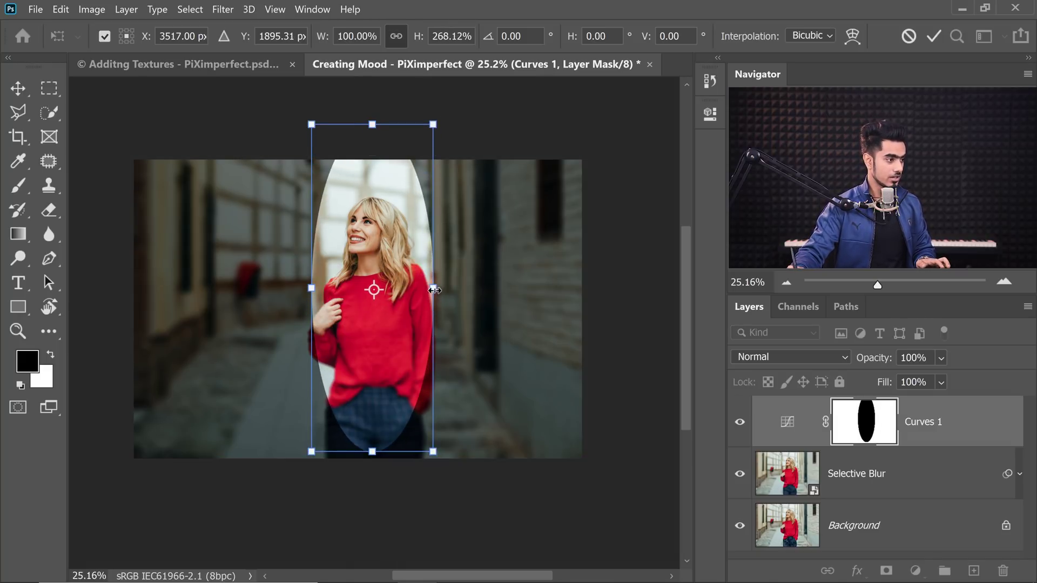
drag(434, 290, 497, 287)
drag(311, 288, 255, 297)
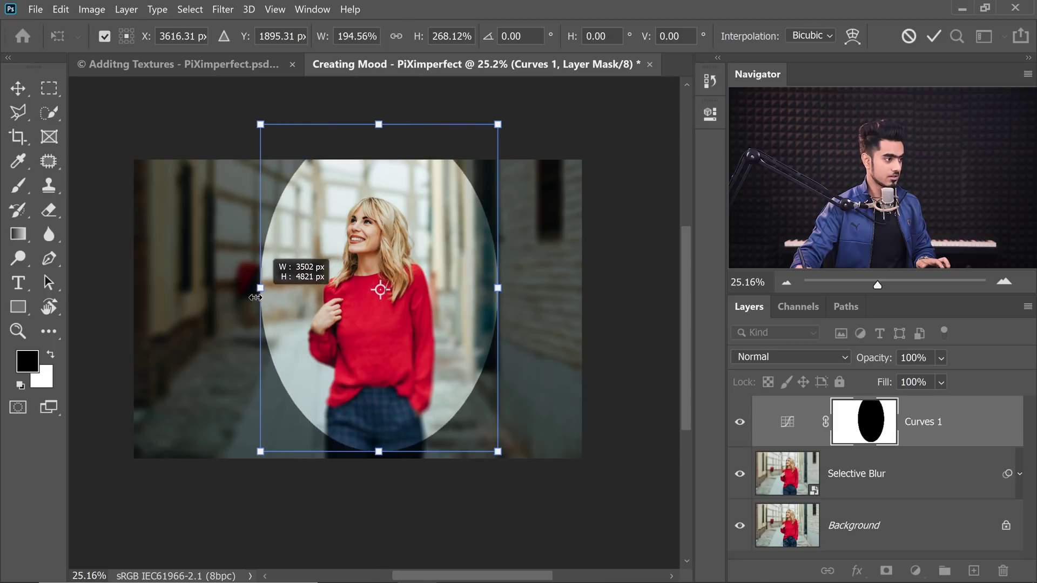
drag(389, 368, 386, 334)
Step: Commit the reshaped mask ellipse and bring up the Curves 1 mask properties
key(b)
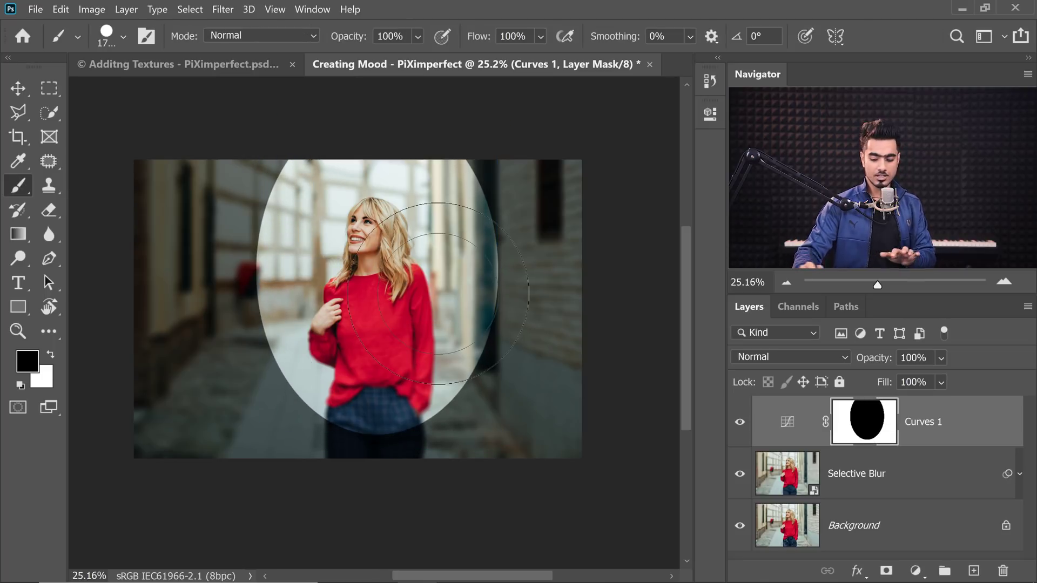
scroll(438, 292, up, 1)
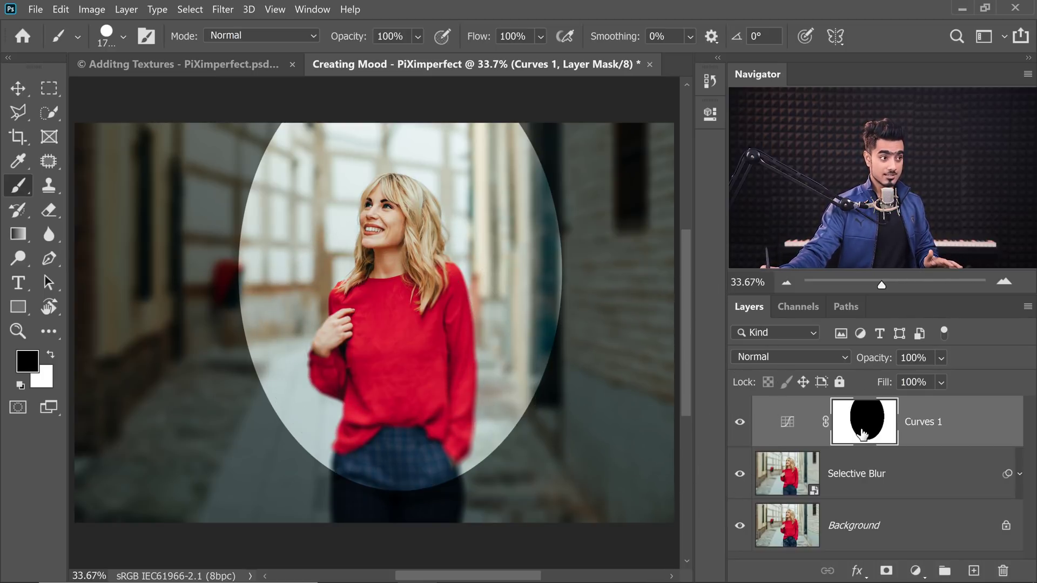
click(710, 119)
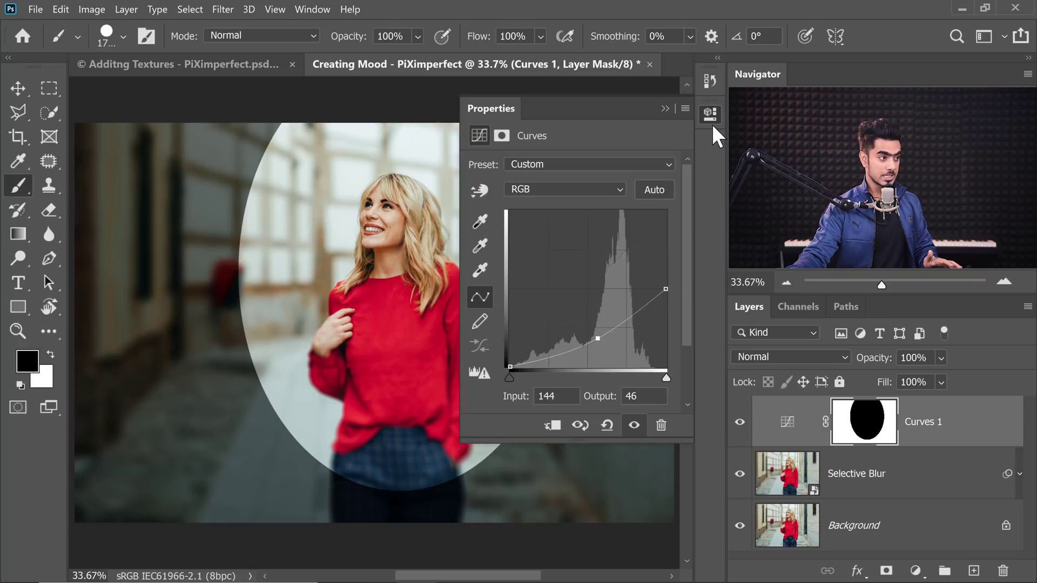
click(317, 7)
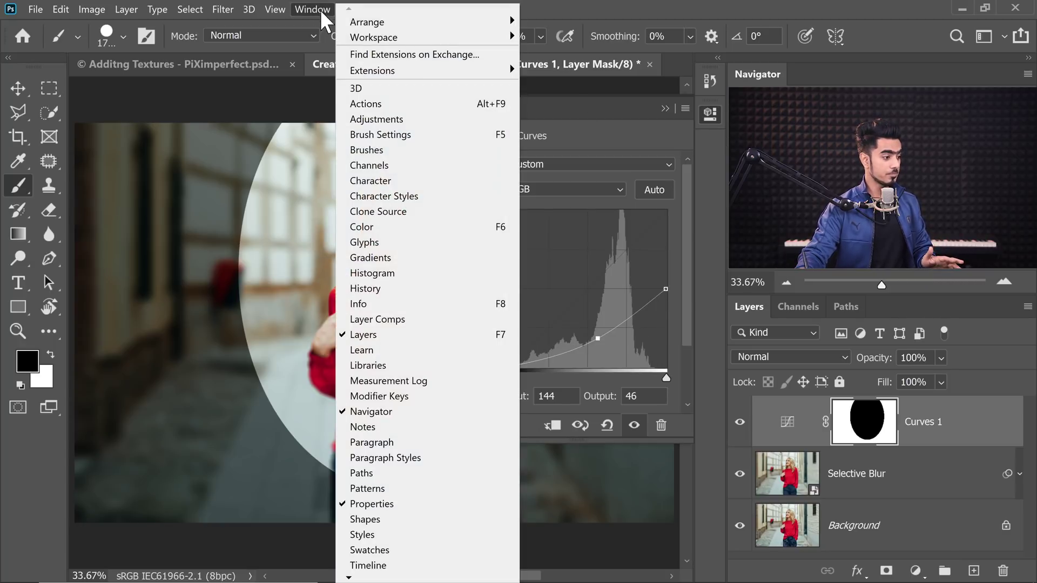
click(583, 129)
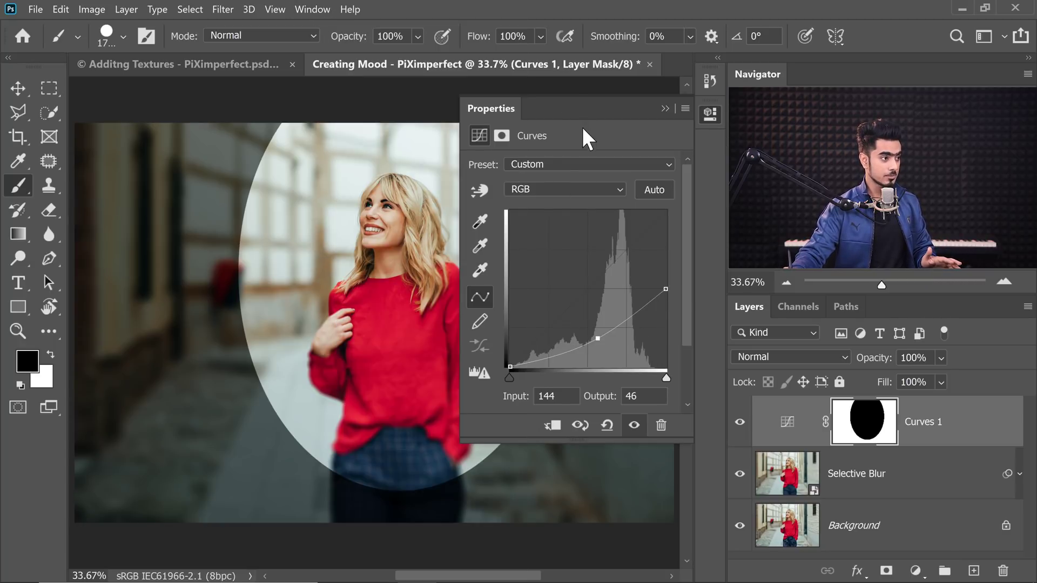
click(502, 136)
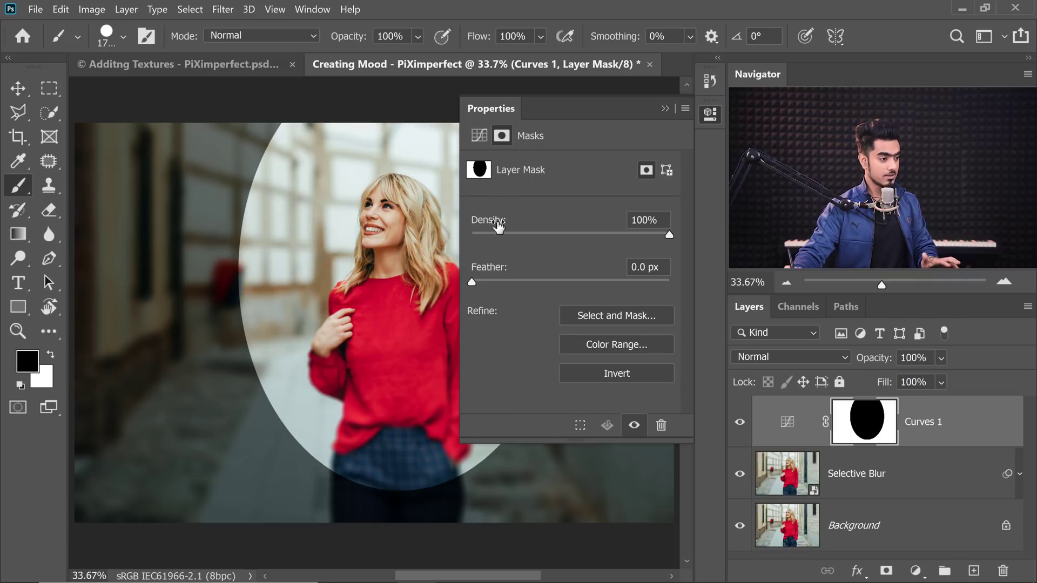
Step: Set the Curves 1 mask Feather to 700 px and close the properties panel
drag(501, 280, 554, 283)
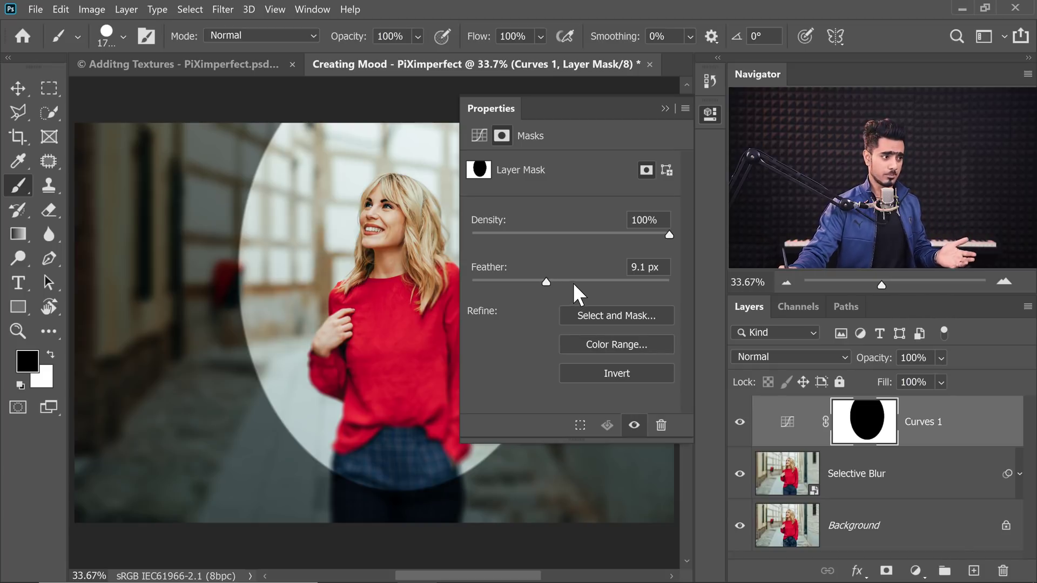
drag(572, 283, 635, 282)
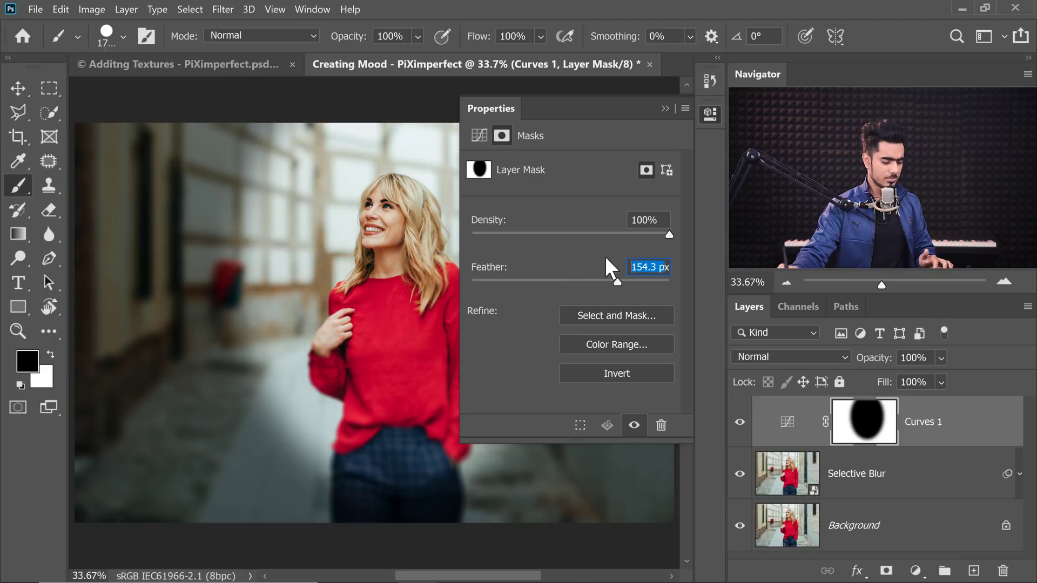
text(700)
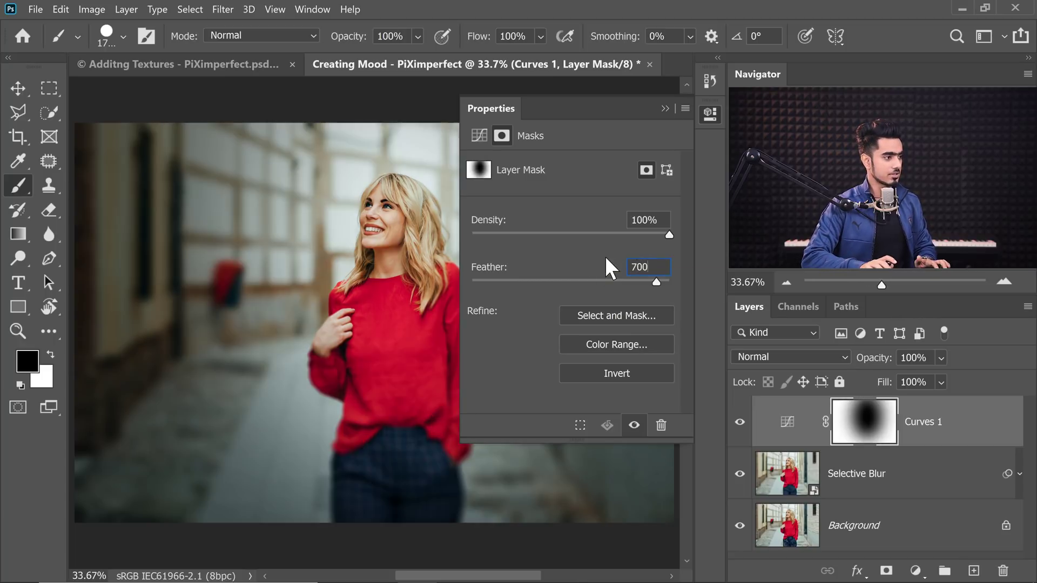
key(Return)
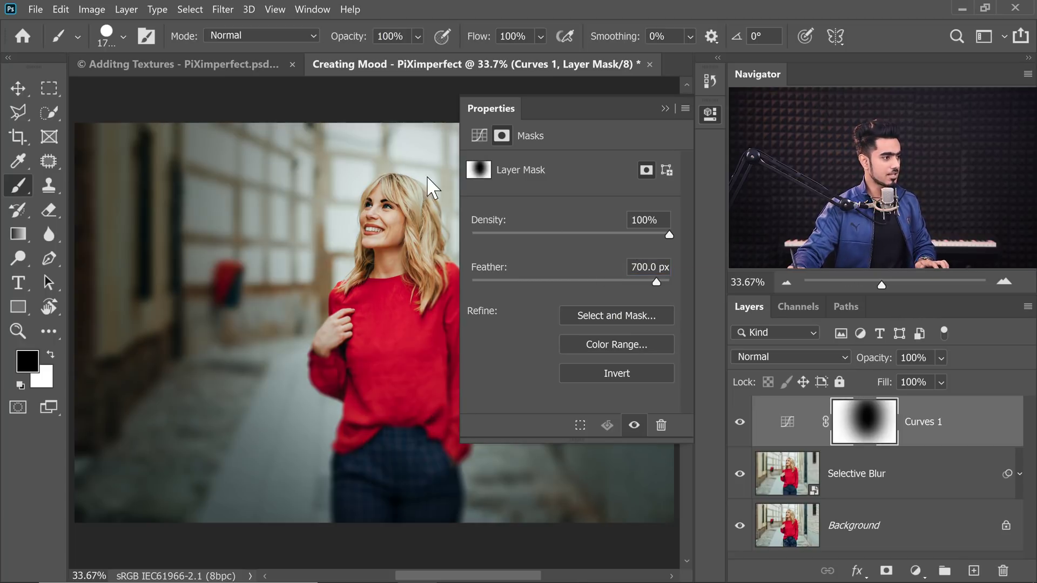
click(665, 109)
scroll(524, 229, down, 2)
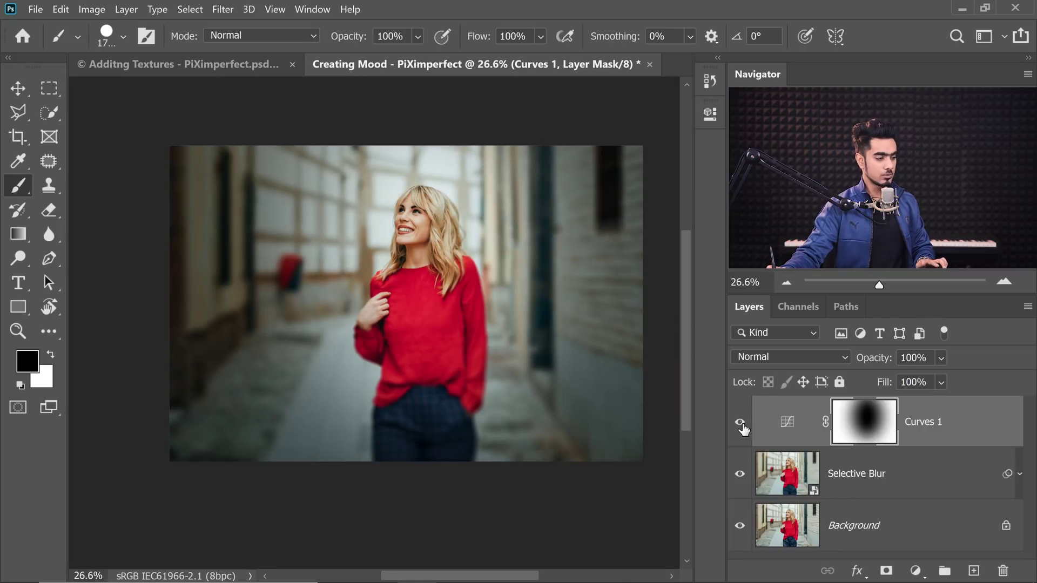
Step: Compare Curves 1 on and off, then reshape the mask oval tighter around the woman's figure
click(739, 424)
click(740, 424)
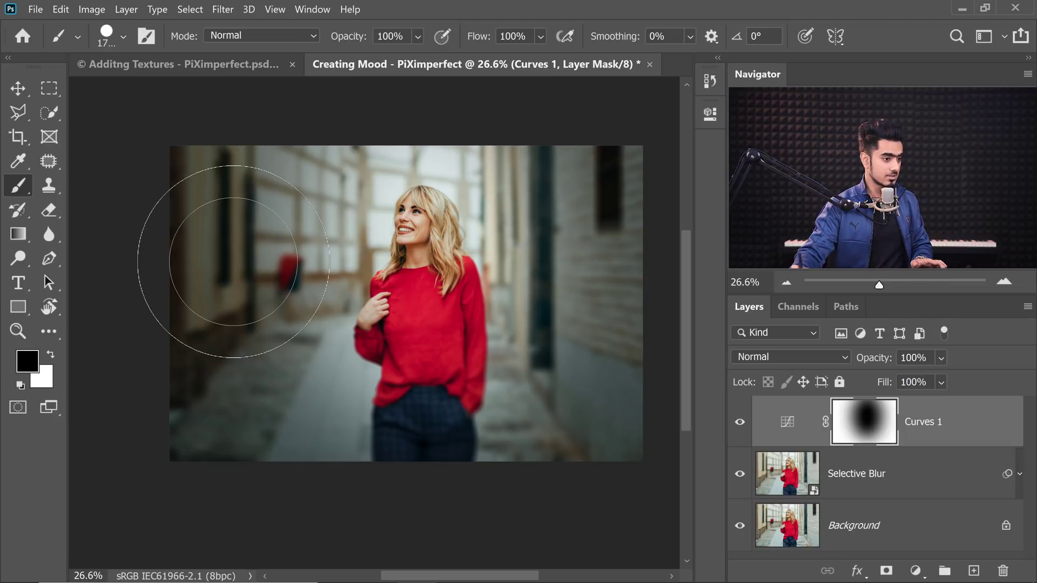
scroll(424, 260, up, 1)
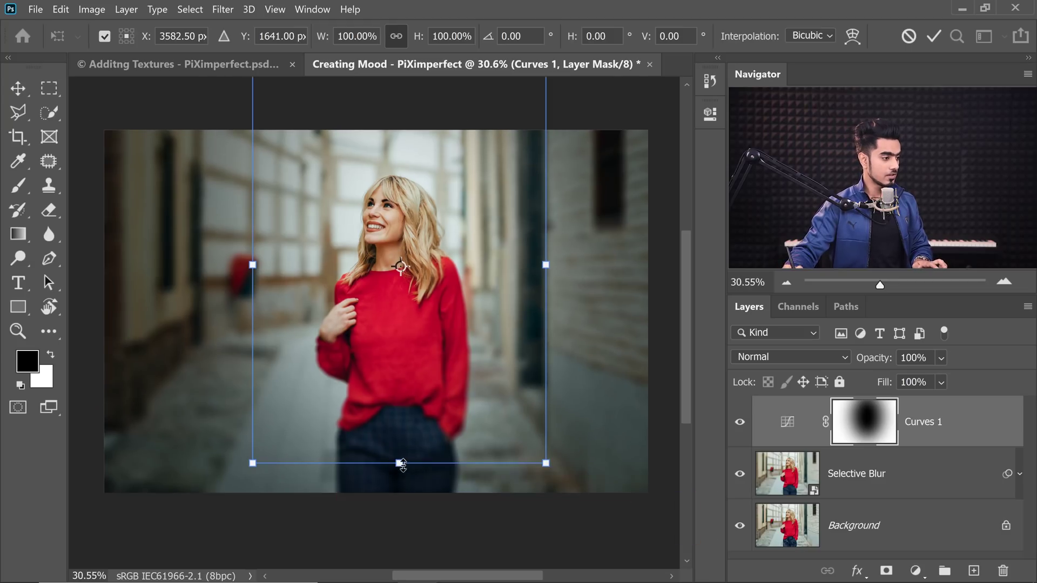
drag(437, 400, 438, 437)
mouse_move(545, 284)
mouse_down()
mouse_move(556, 283)
mouse_move(525, 282)
mouse_up()
drag(252, 284, 264, 284)
scroll(412, 215, down, 3)
drag(399, 102, 403, 117)
key(b)
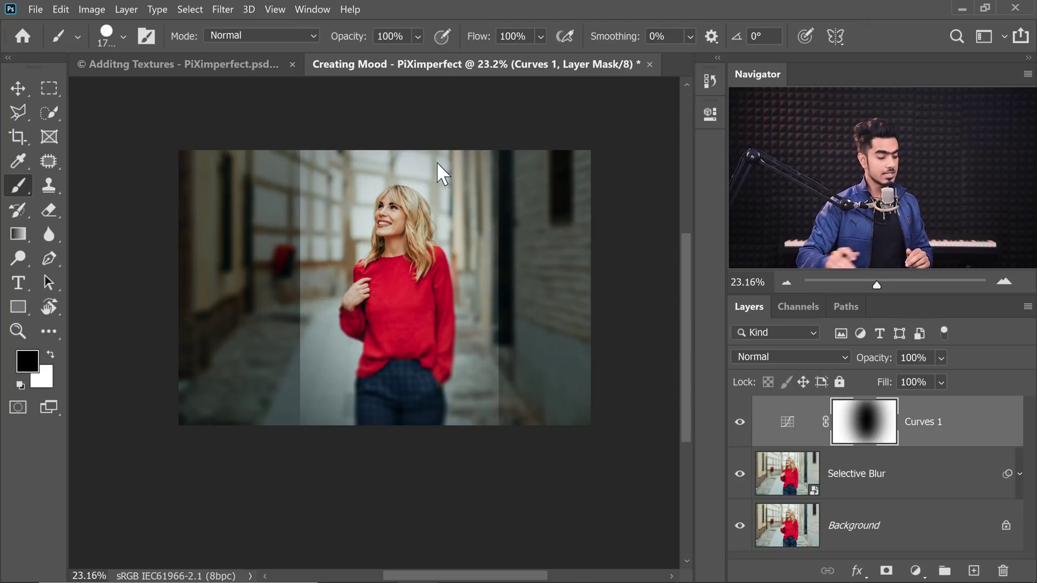
Step: Preview lower Curves 1 opacities, keeping 100%, and set the canvas surround colour to Black
scroll(406, 210, up, 1)
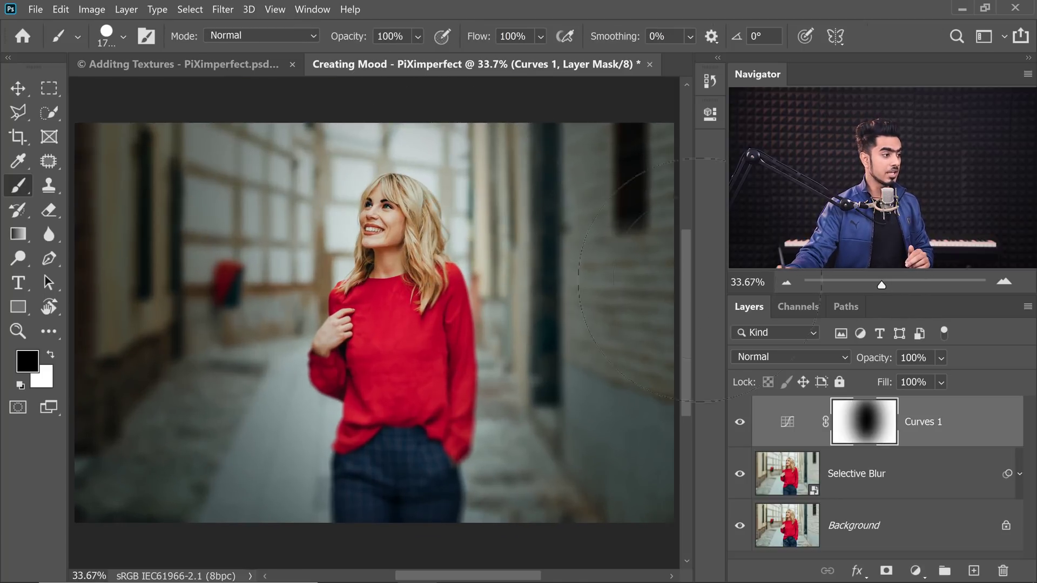
drag(872, 358, 896, 358)
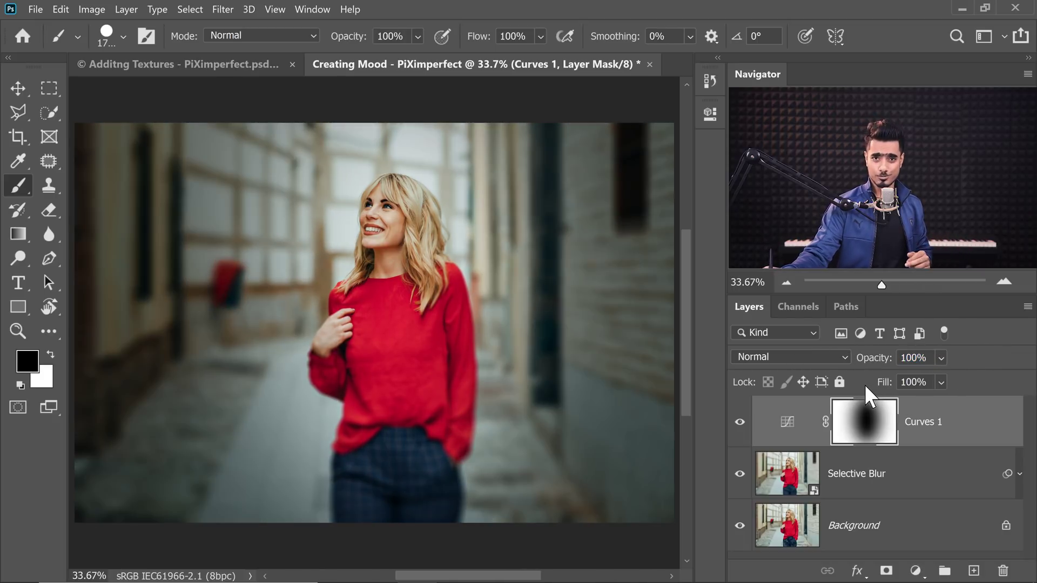
right_click(468, 91)
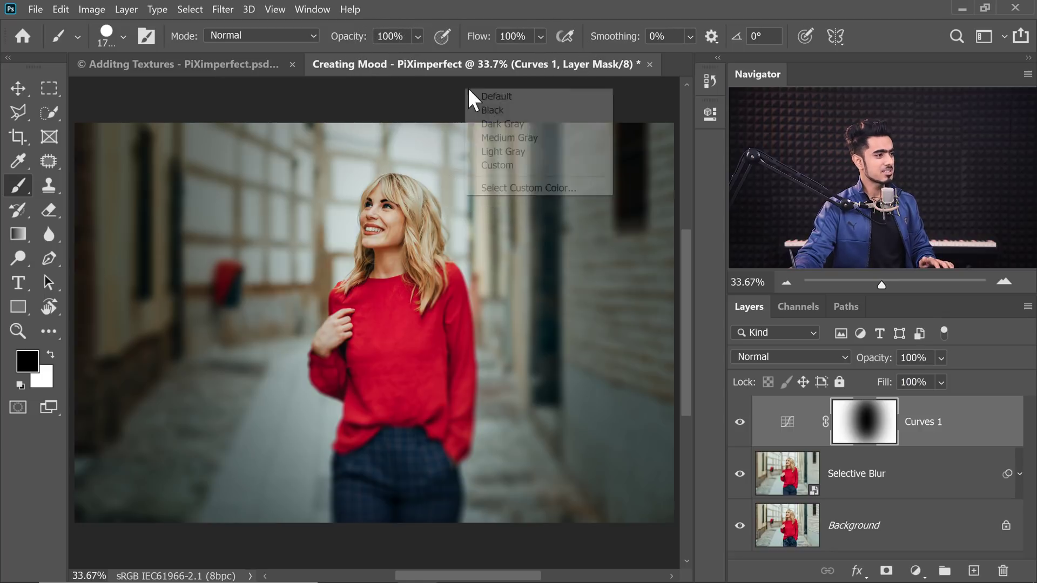
click(492, 111)
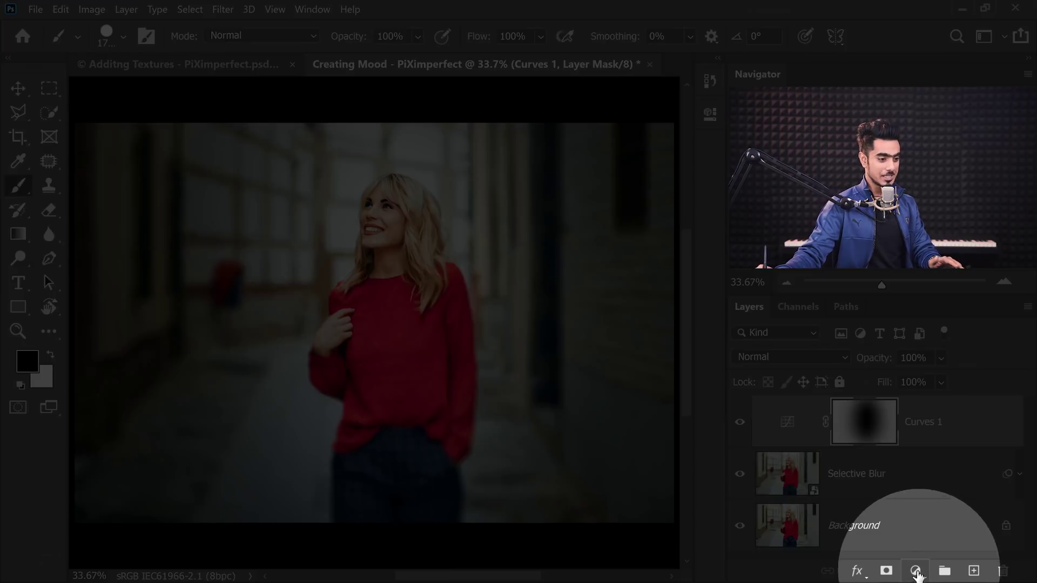
Step: Add a Curves 2 adjustment layer and raise its midtone point to 95 → 161
click(915, 571)
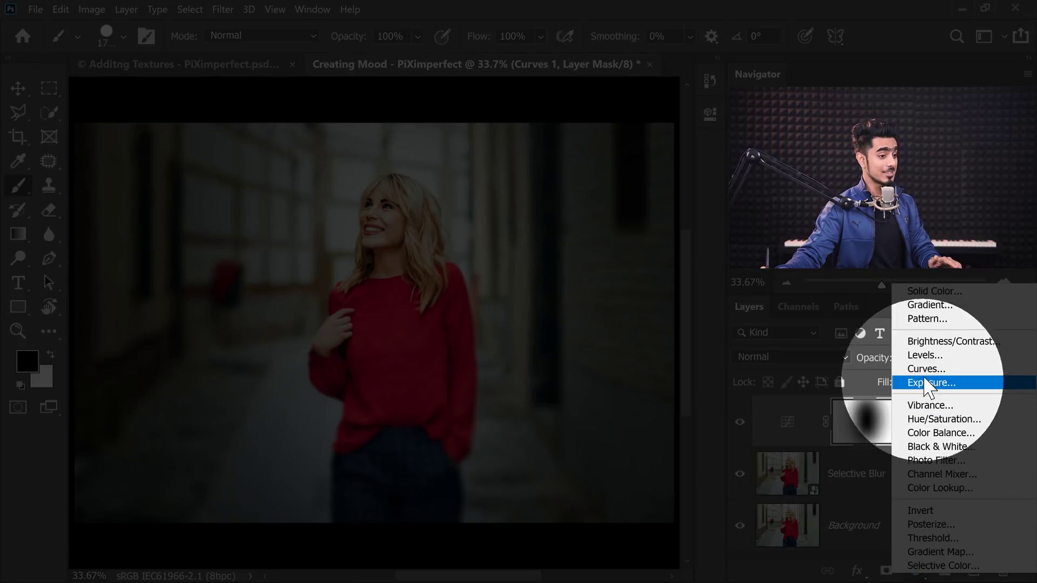
click(919, 371)
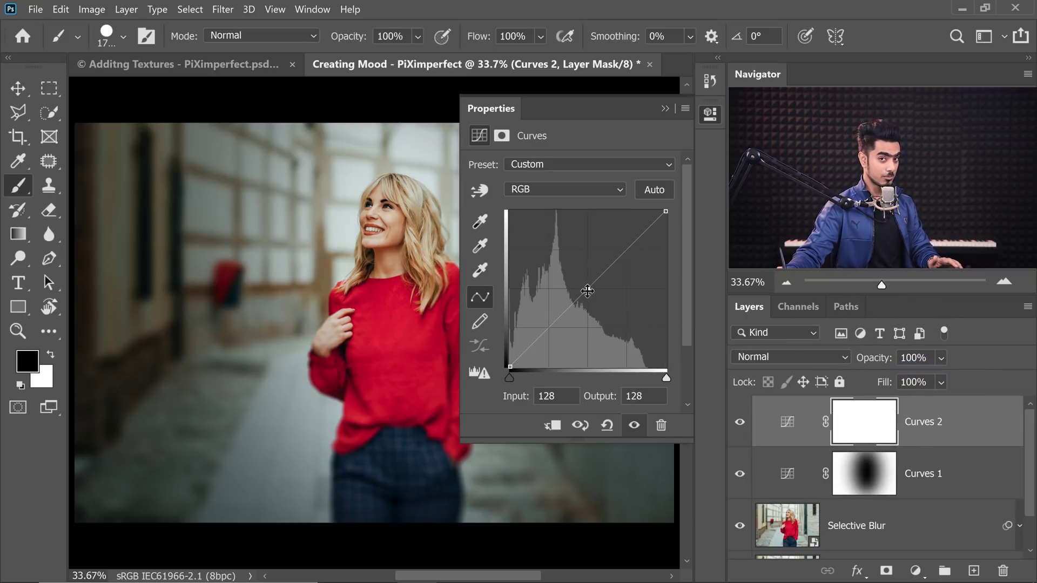
drag(588, 287, 568, 266)
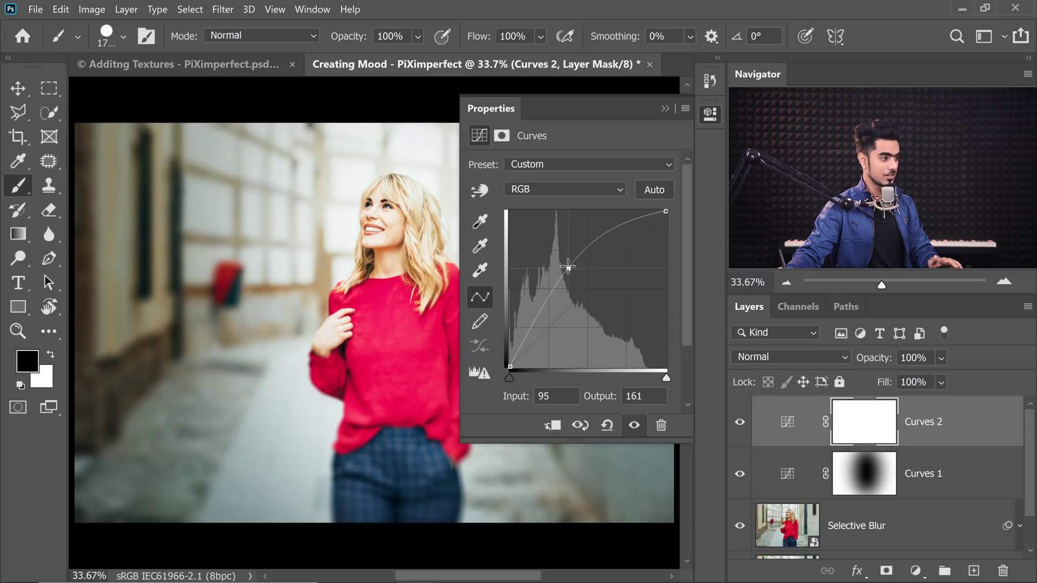
click(664, 108)
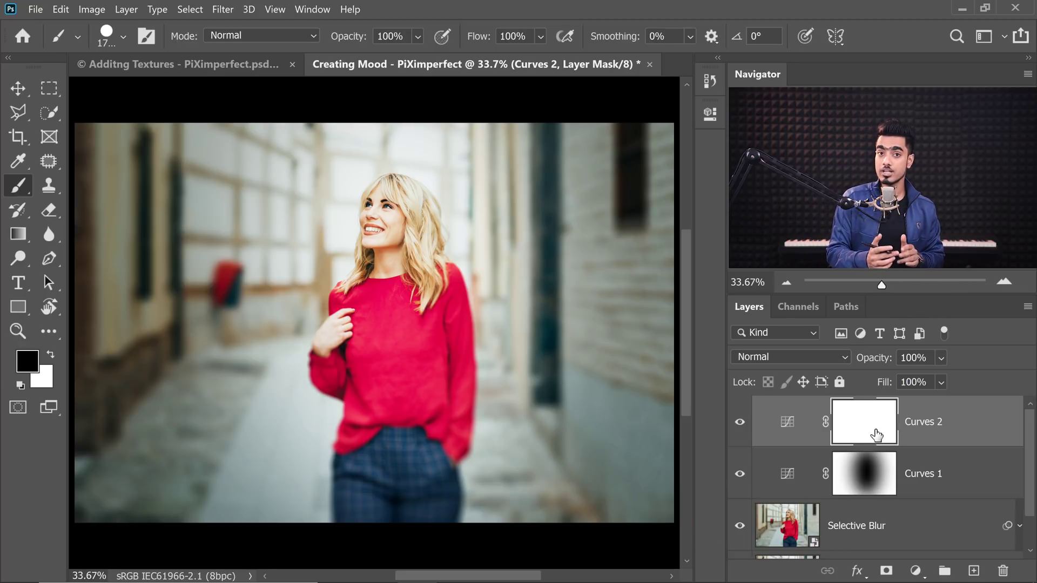
Step: Invert the Curves 2 mask to black and pick a white Soft Round brush at 0% hardness
key(ctrl+i)
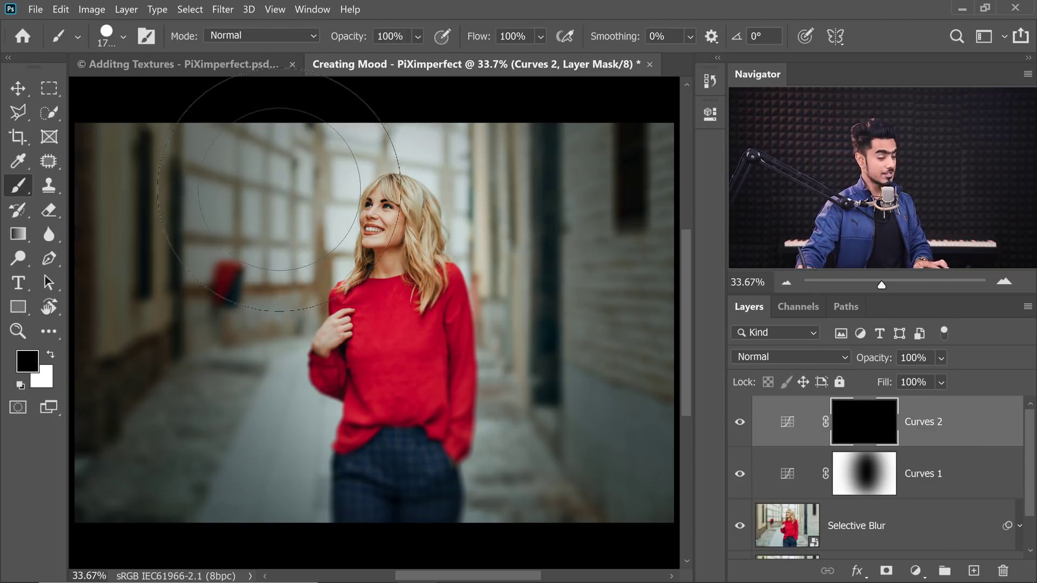
click(105, 38)
click(109, 226)
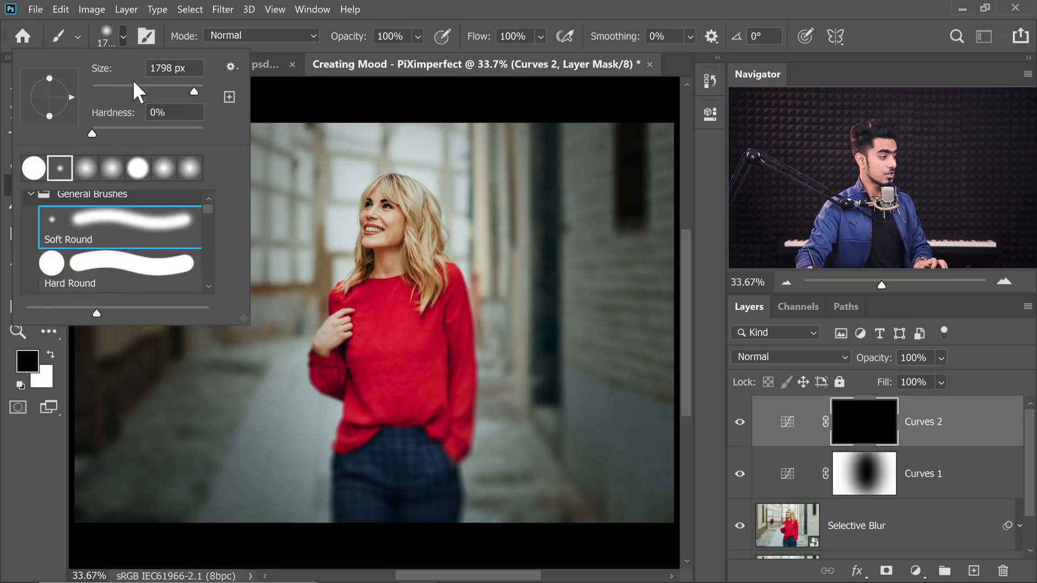
click(121, 36)
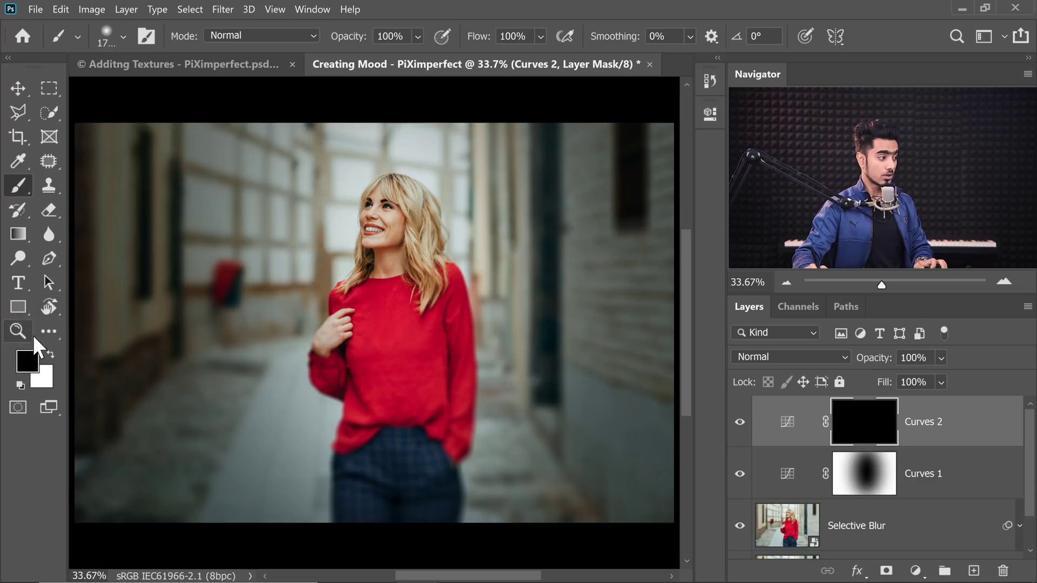
key(x)
Step: Paint a soft white spot over the woman's face so only it brightens
mouse_move(393, 251)
mouse_down()
mouse_move(416, 245)
mouse_move(429, 327)
mouse_move(367, 296)
mouse_up()
click(389, 294)
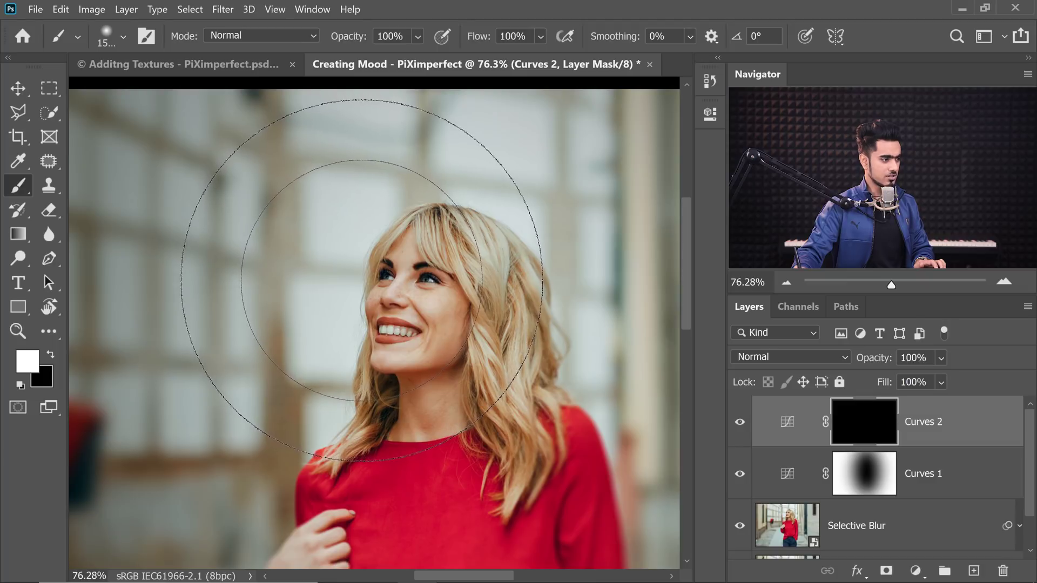
click(360, 282)
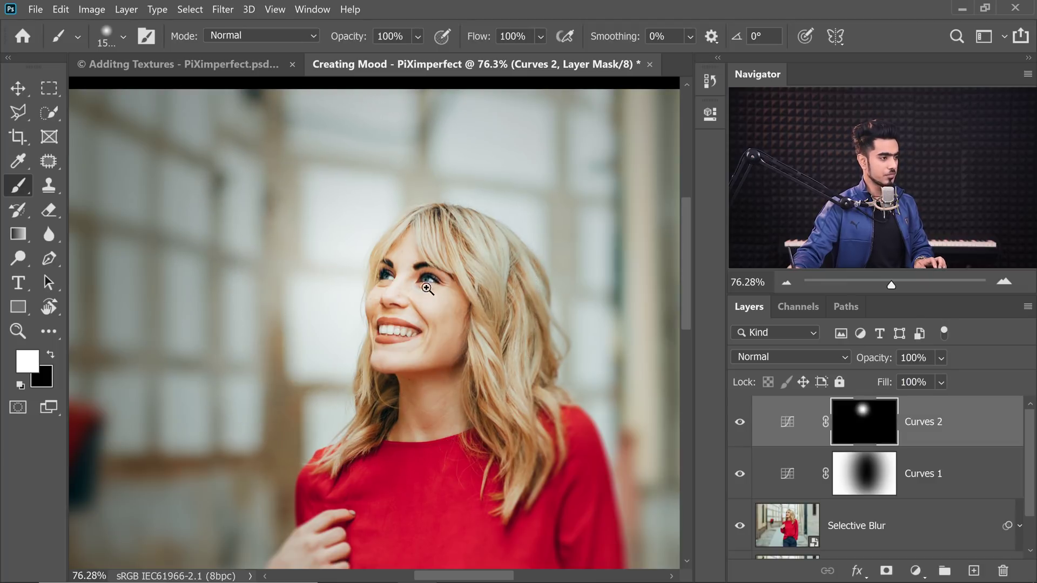
drag(439, 301, 402, 289)
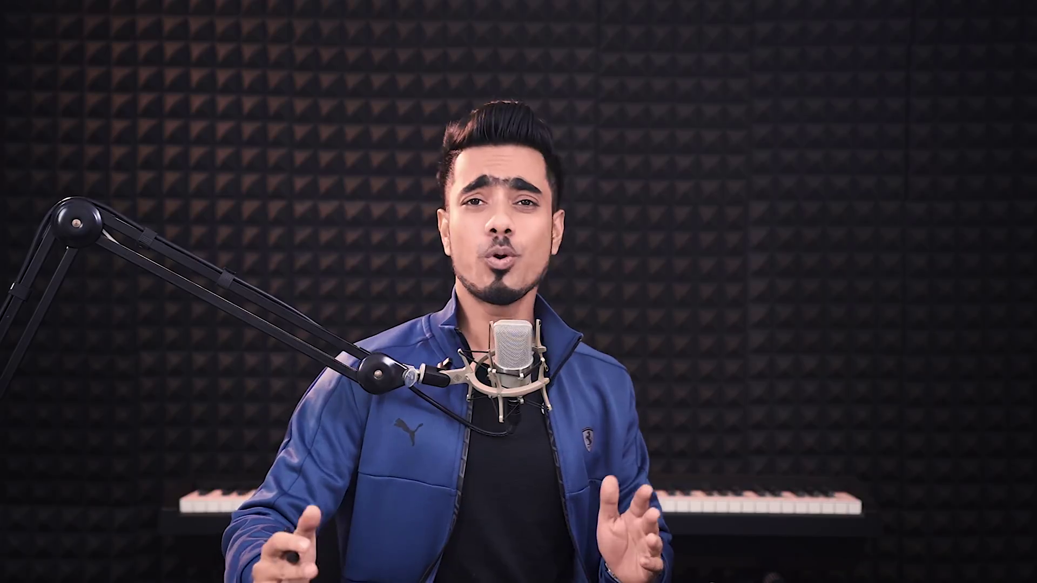
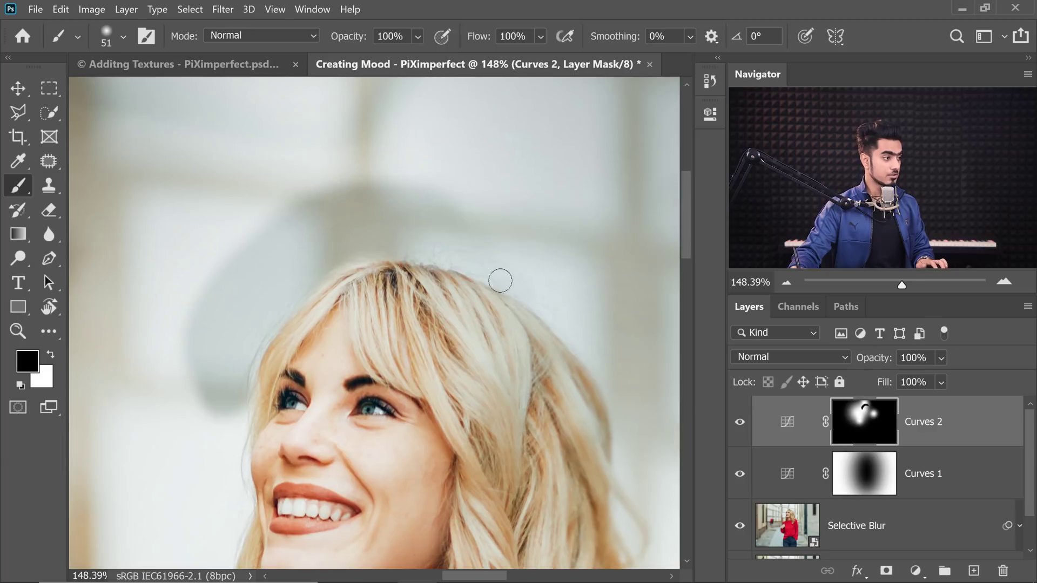
Step: Paint the Curves 2 mask along the hair edge and, with a larger brush, over the left background
drag(324, 324, 378, 324)
drag(363, 251, 357, 137)
drag(345, 378, 351, 197)
mouse_move(378, 302)
mouse_down()
mouse_move(312, 324)
mouse_move(419, 189)
mouse_up()
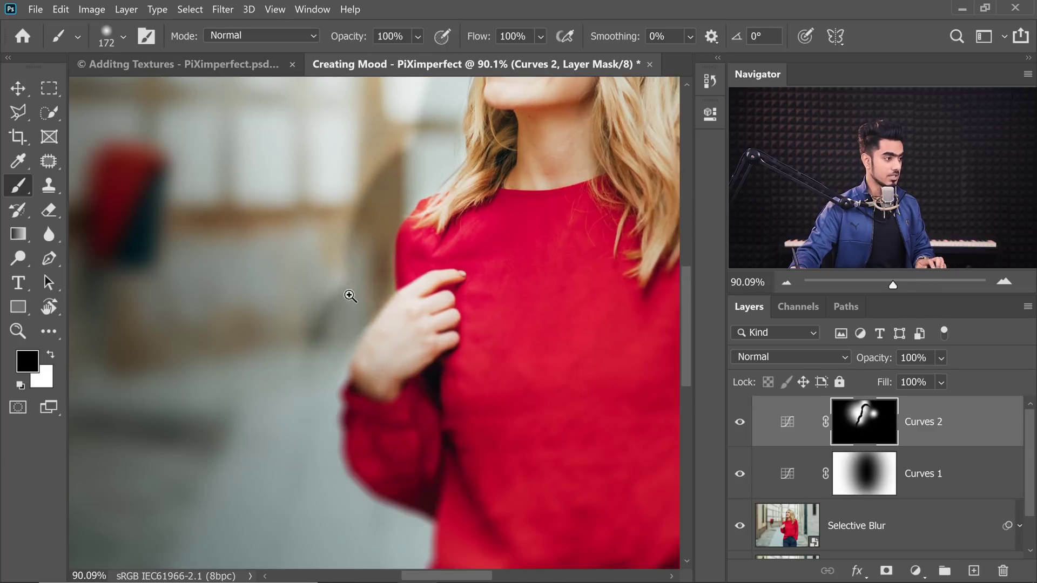
drag(350, 294, 302, 486)
drag(371, 162, 229, 267)
drag(421, 248, 469, 249)
scroll(469, 249, up, 1)
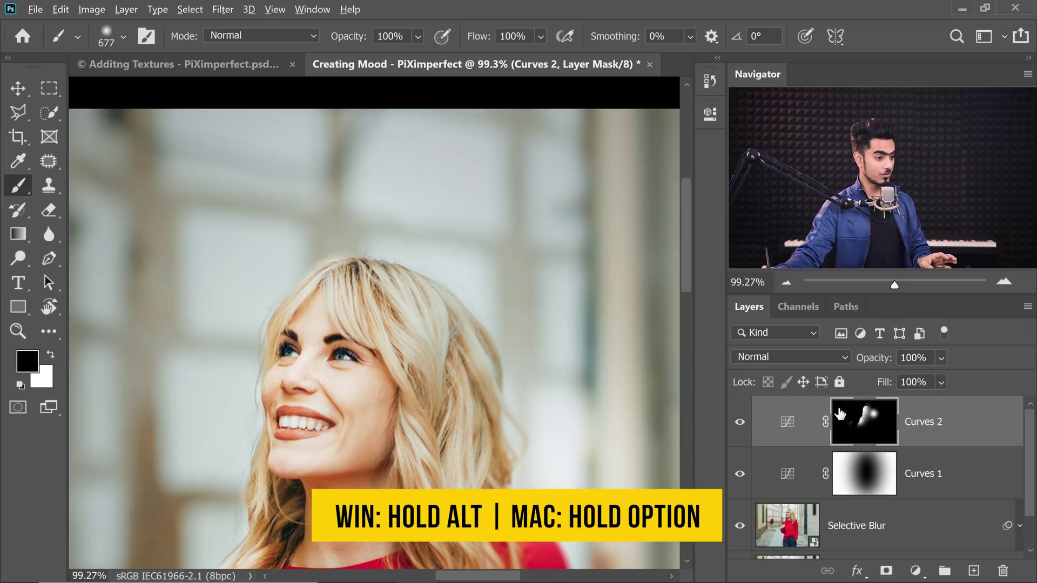
Step: With the Curves 2 mask shown alone, paint black over the grey glows around and above the head
alt+click(873, 424)
scroll(425, 238, down, 2)
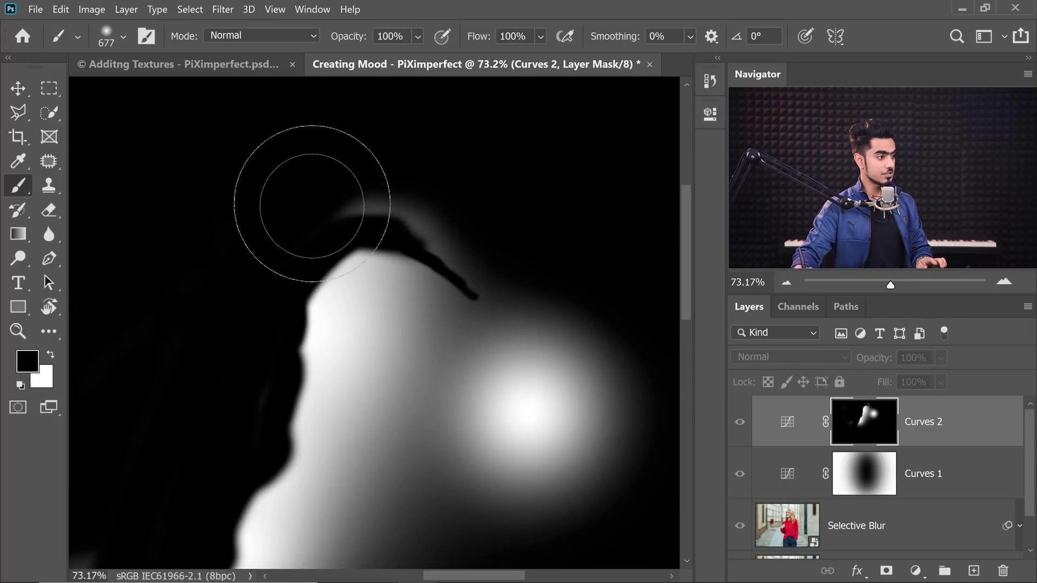
drag(328, 198, 247, 195)
drag(231, 408, 284, 320)
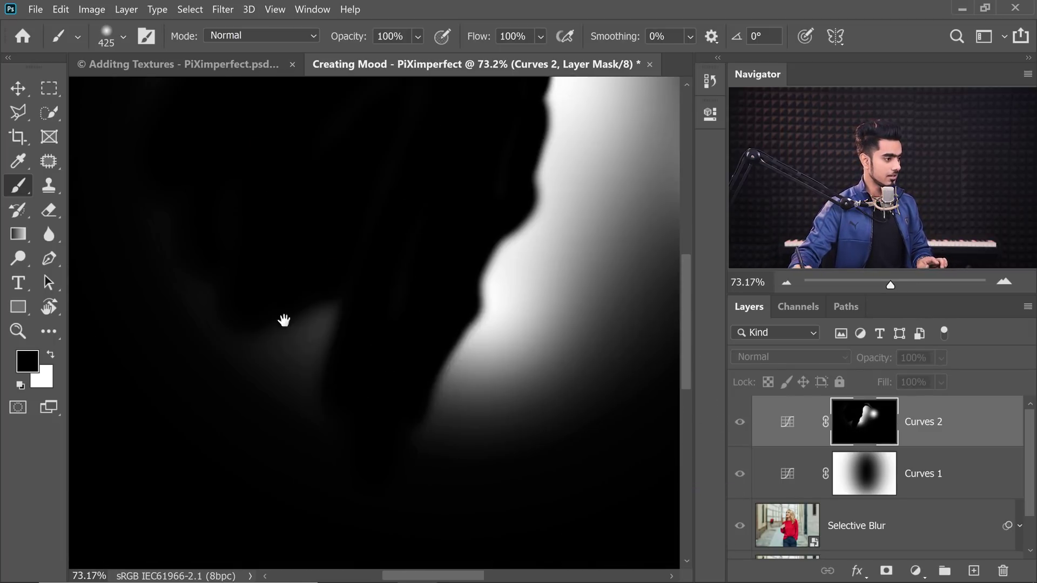
mouse_move(345, 237)
mouse_down()
mouse_move(303, 305)
mouse_move(308, 366)
mouse_move(194, 275)
mouse_up()
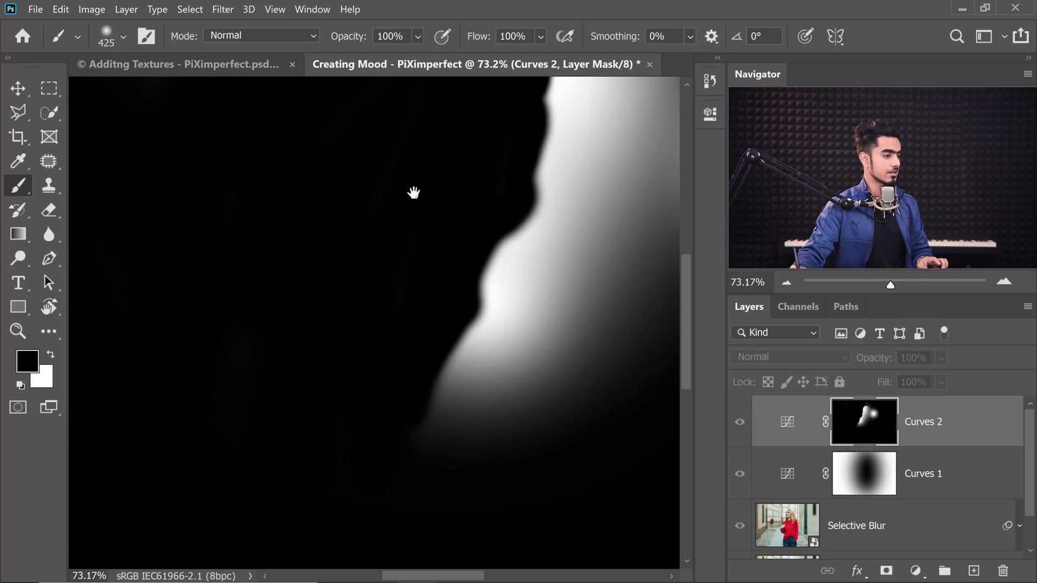
drag(414, 192, 365, 255)
drag(353, 200, 442, 216)
scroll(442, 216, up, 3)
drag(386, 178, 394, 208)
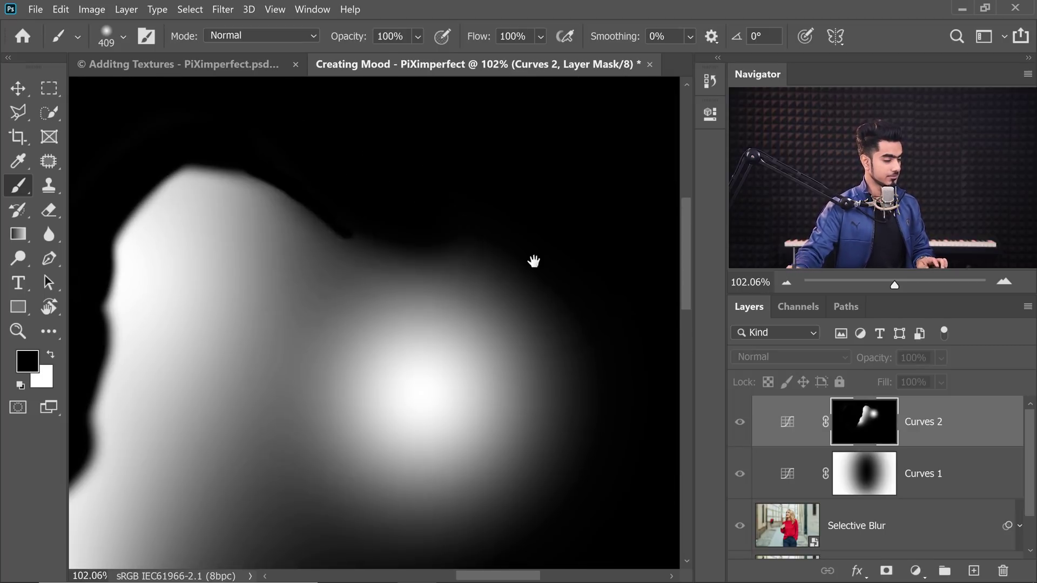
drag(533, 261, 584, 216)
Step: Back on the full photo, paint out the remaining mask glow right of the hair with a smaller brush
alt+click(863, 428)
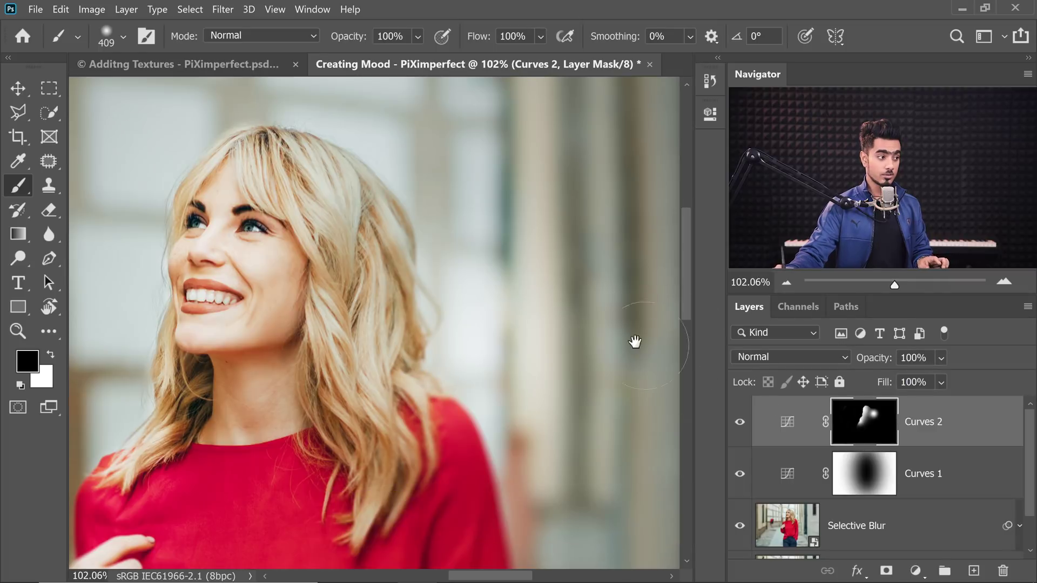
mouse_move(417, 250)
mouse_down()
mouse_move(430, 315)
mouse_move(453, 325)
mouse_move(435, 254)
mouse_up()
drag(454, 249, 440, 251)
drag(425, 302, 493, 307)
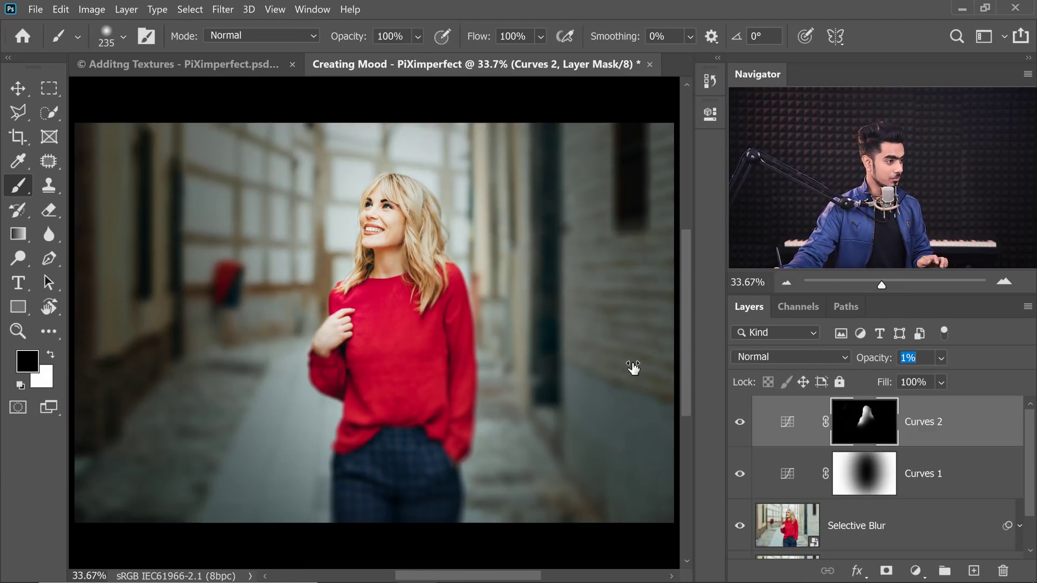
Step: Fade Curves 2 out to compare, restore it to full strength, and zoom onto her face and neck
drag(634, 368, 632, 368)
drag(966, 340, 991, 339)
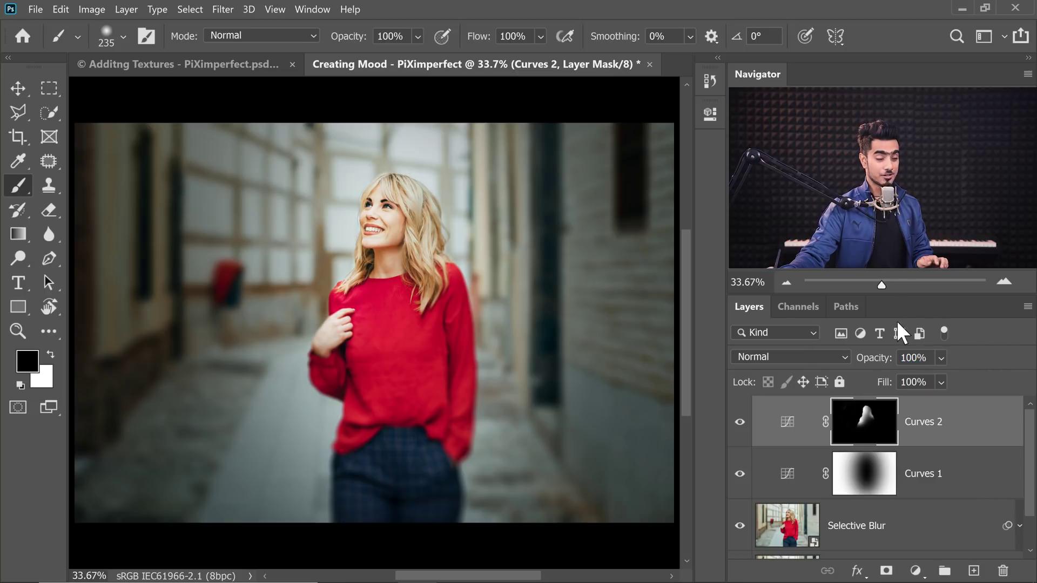
drag(416, 251, 467, 250)
mouse_move(363, 238)
mouse_down()
mouse_move(384, 358)
mouse_move(330, 363)
mouse_move(286, 393)
mouse_up()
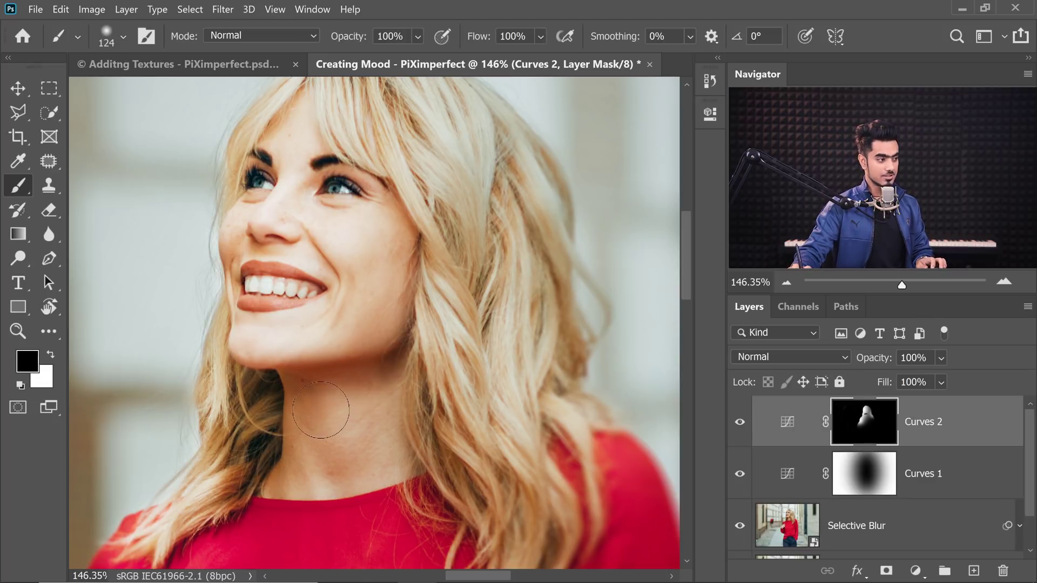
mouse_move(321, 410)
mouse_down()
mouse_move(341, 408)
mouse_move(289, 416)
mouse_up()
drag(366, 382, 311, 439)
mouse_move(359, 415)
mouse_down()
mouse_move(394, 378)
mouse_move(440, 241)
mouse_up()
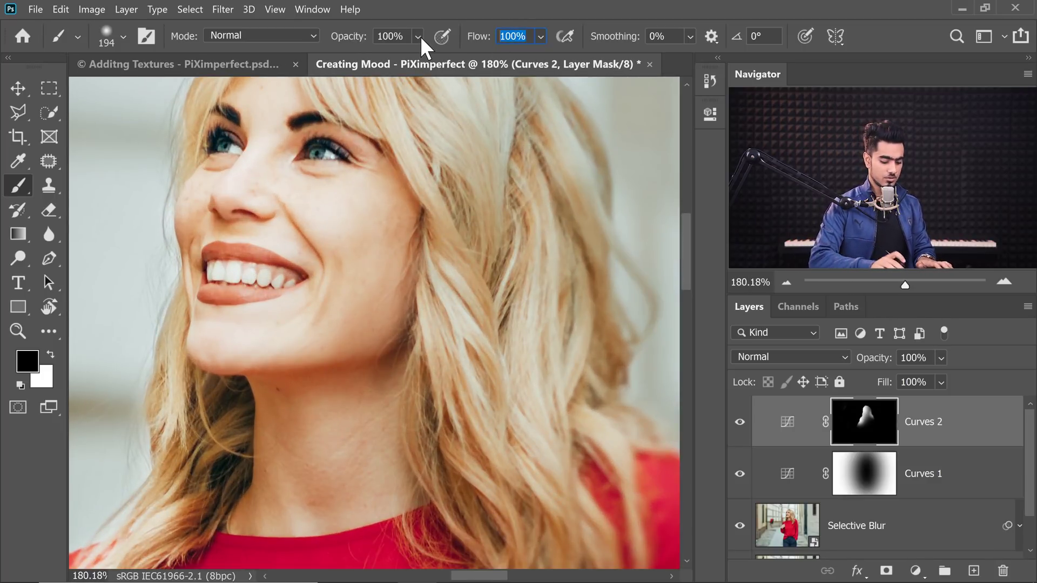
Step: Set brush Flow to 10% with a ~204 px brush and work the Curves 2 mask over her neck
text(10)
drag(275, 405, 273, 409)
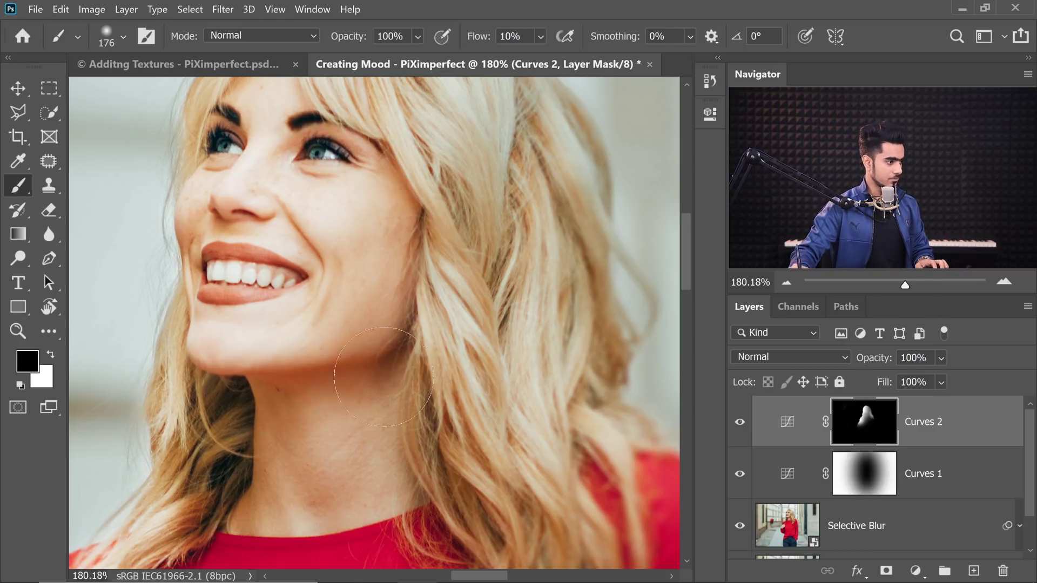
drag(370, 377, 368, 451)
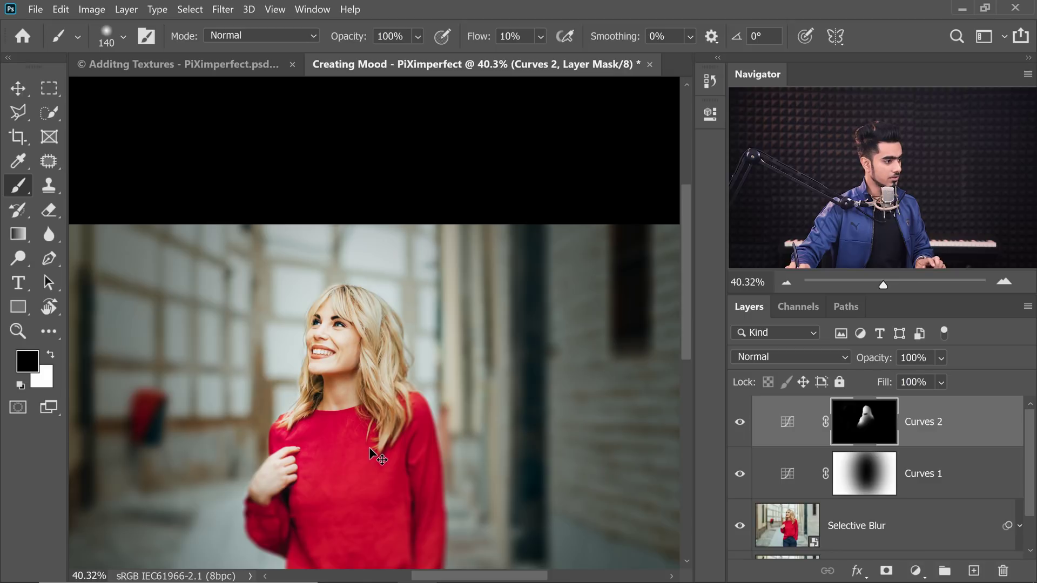
drag(319, 384, 372, 373)
key(x)
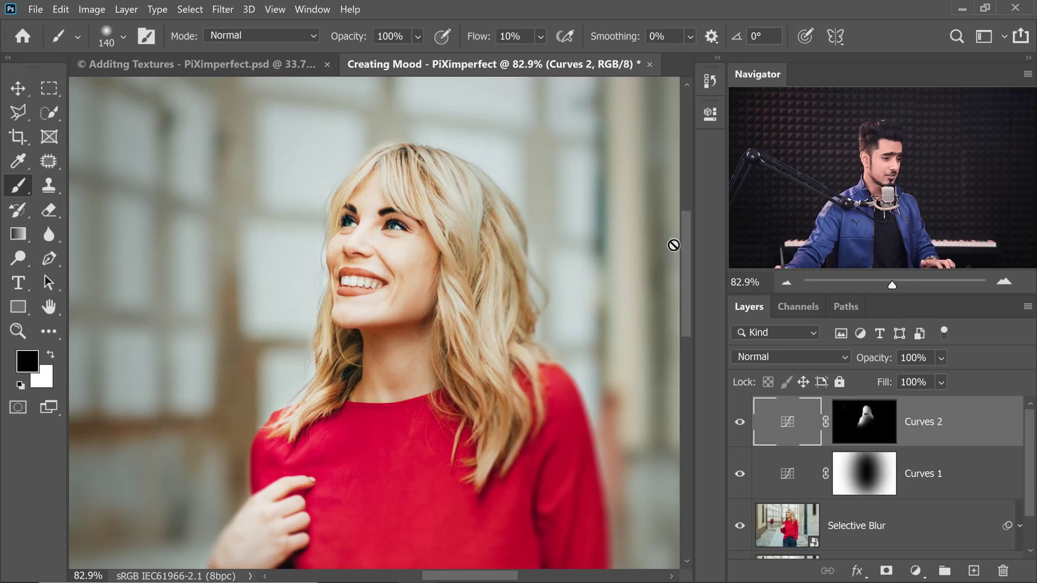
click(850, 413)
key(x)
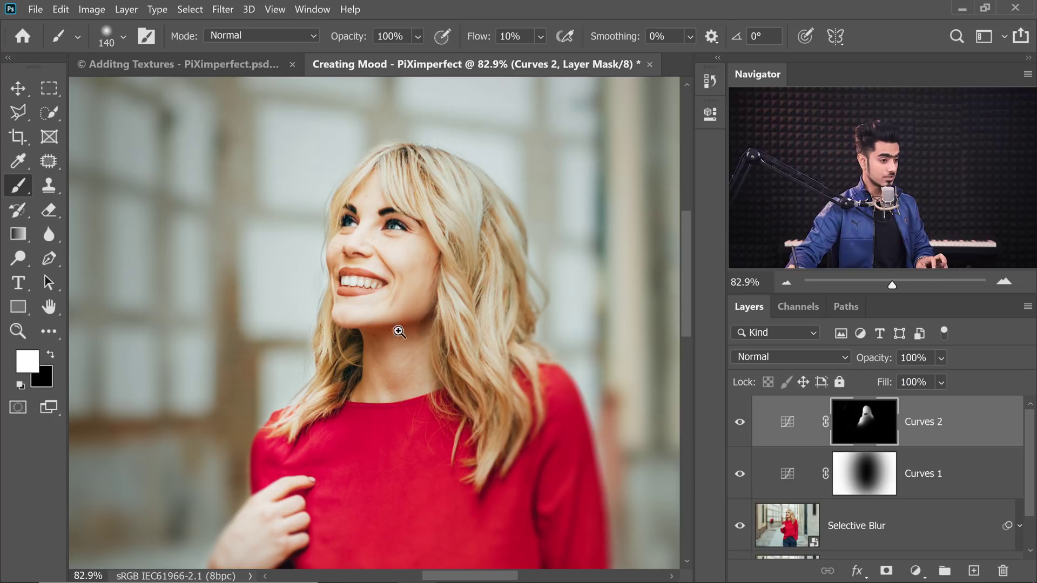
drag(399, 316, 419, 317)
key(x)
drag(400, 401, 431, 366)
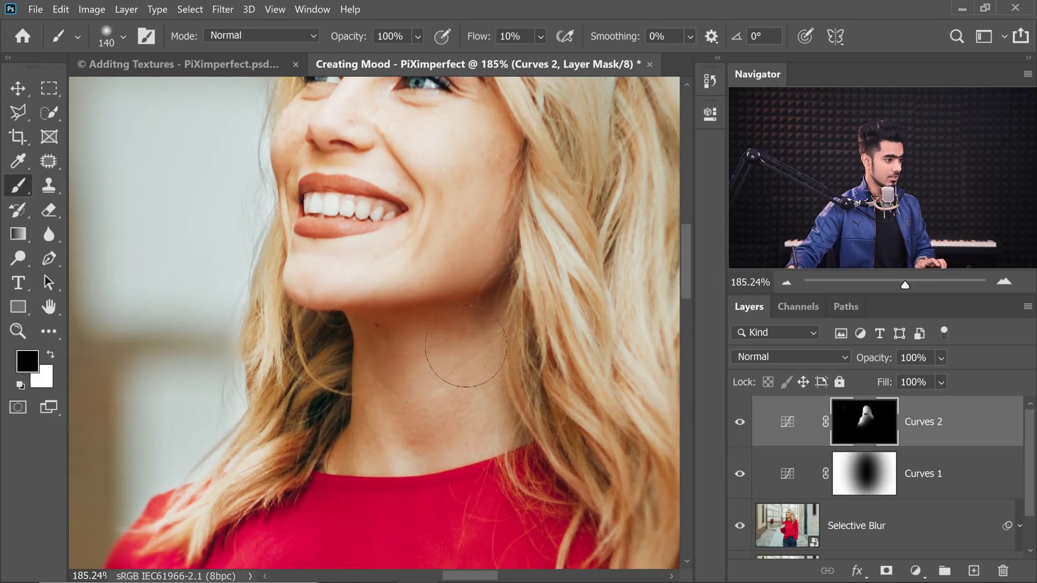
drag(421, 403, 443, 406)
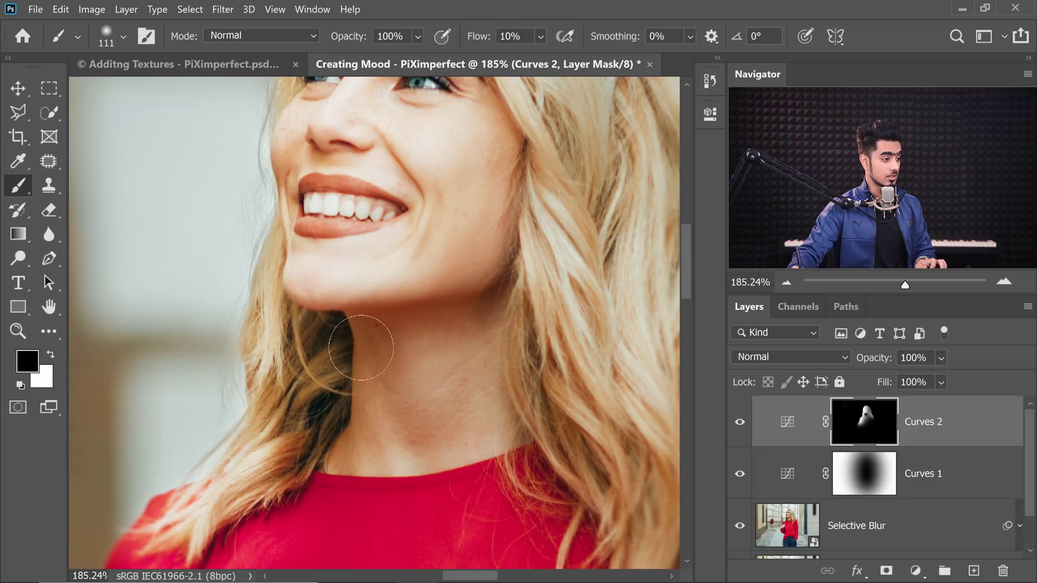
Step: Toggle Curves 2 off and on to compare, then paint its mask over her cheek
click(741, 425)
click(735, 427)
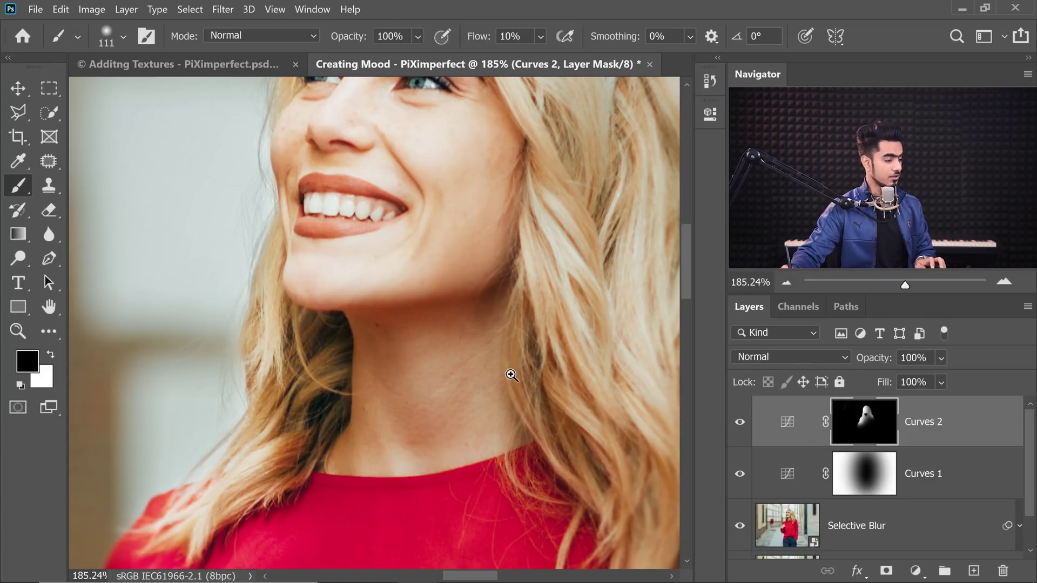
mouse_move(511, 375)
mouse_down()
mouse_move(459, 375)
mouse_move(476, 408)
mouse_up()
drag(494, 342, 540, 342)
mouse_move(466, 366)
mouse_down()
mouse_move(491, 365)
mouse_move(458, 367)
mouse_up()
drag(460, 423, 431, 425)
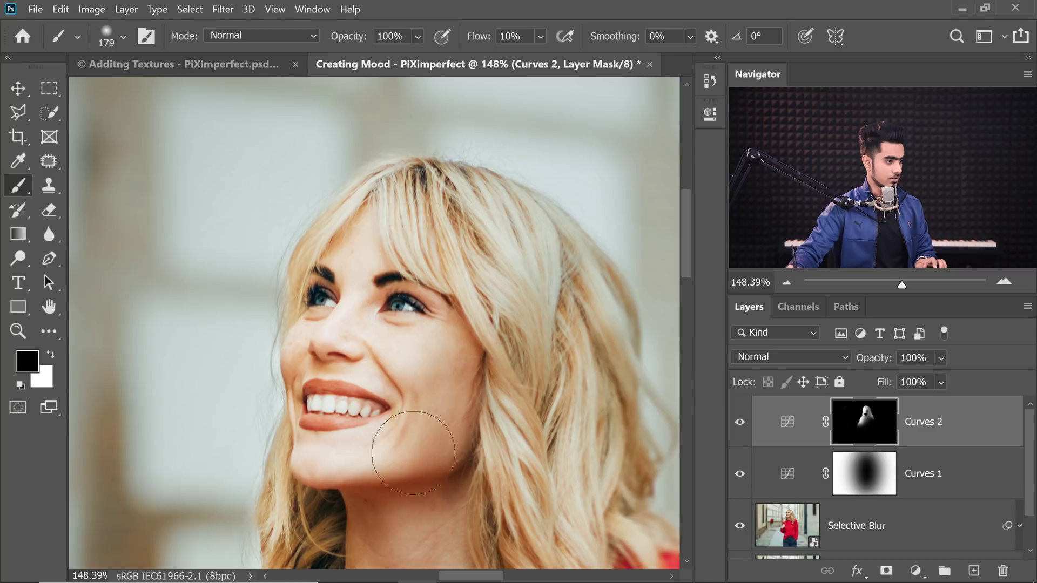
Step: Enlarge the brush, add a short stroke on the Curves 2 mask, and zoom out to the whole photo
mouse_move(504, 388)
mouse_down()
mouse_move(477, 389)
mouse_move(427, 301)
mouse_up()
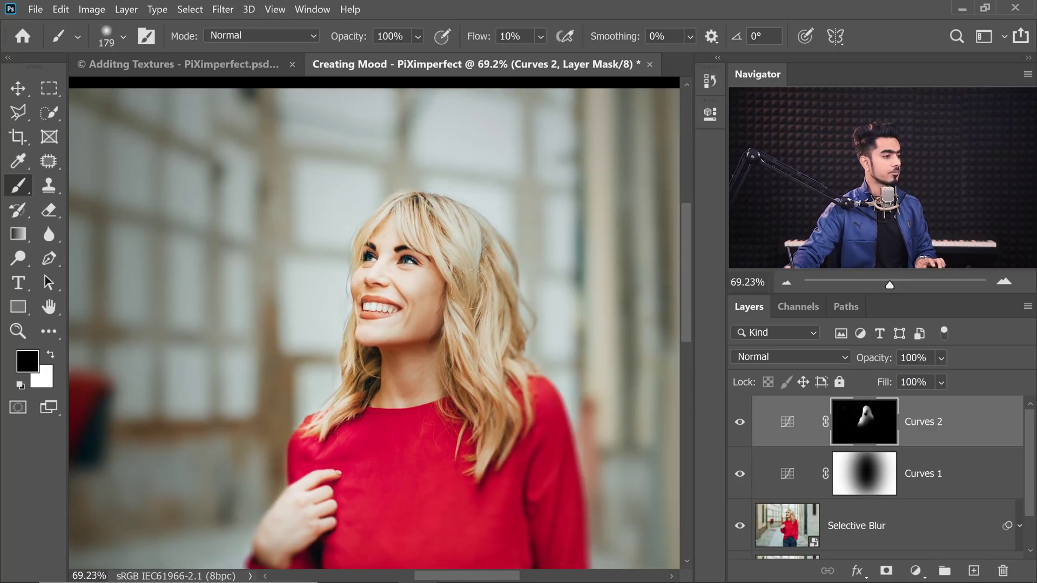
drag(500, 289, 537, 288)
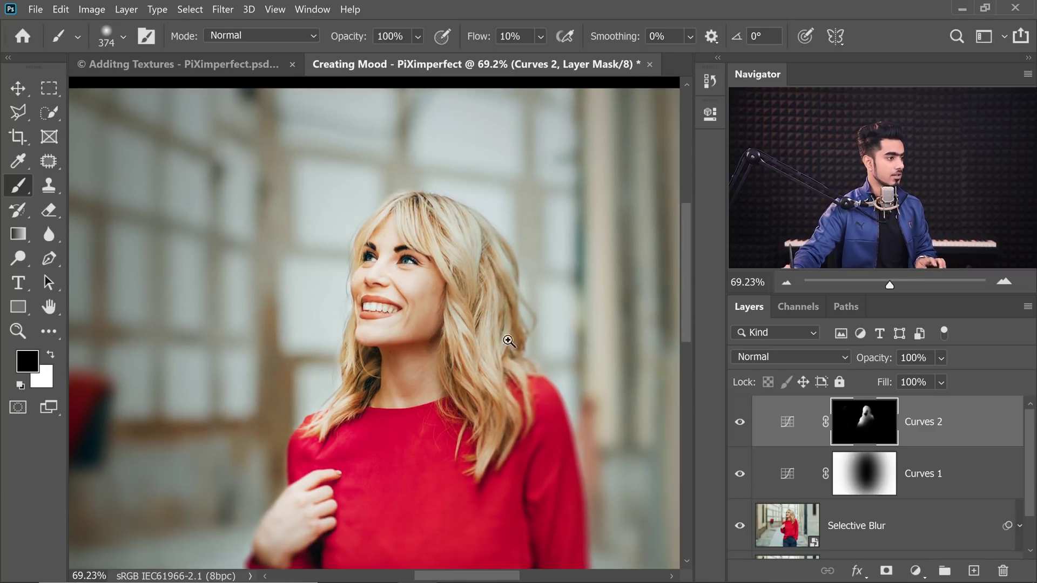
scroll(510, 341, down, 1)
scroll(426, 443, up, 2)
mouse_move(460, 387)
mouse_down()
mouse_move(450, 400)
mouse_move(459, 394)
mouse_up()
mouse_move(493, 343)
mouse_down()
mouse_move(382, 416)
mouse_move(481, 342)
mouse_move(448, 375)
mouse_up()
drag(489, 243, 464, 243)
drag(481, 414, 545, 413)
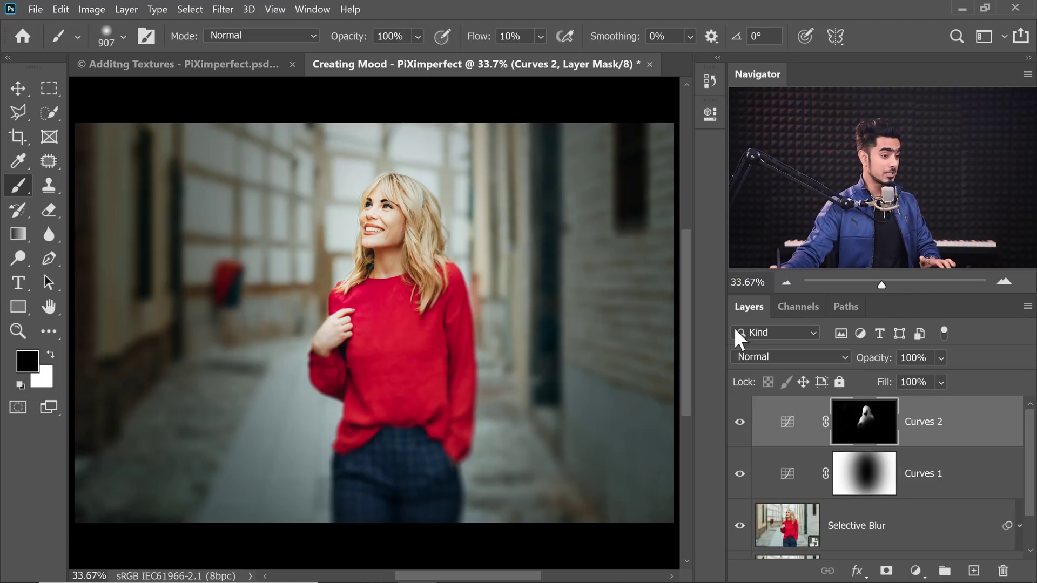
Step: Split the Curves 2 Blend If Underlying Layer black slider to 0/106 and apply it
double_click(985, 429)
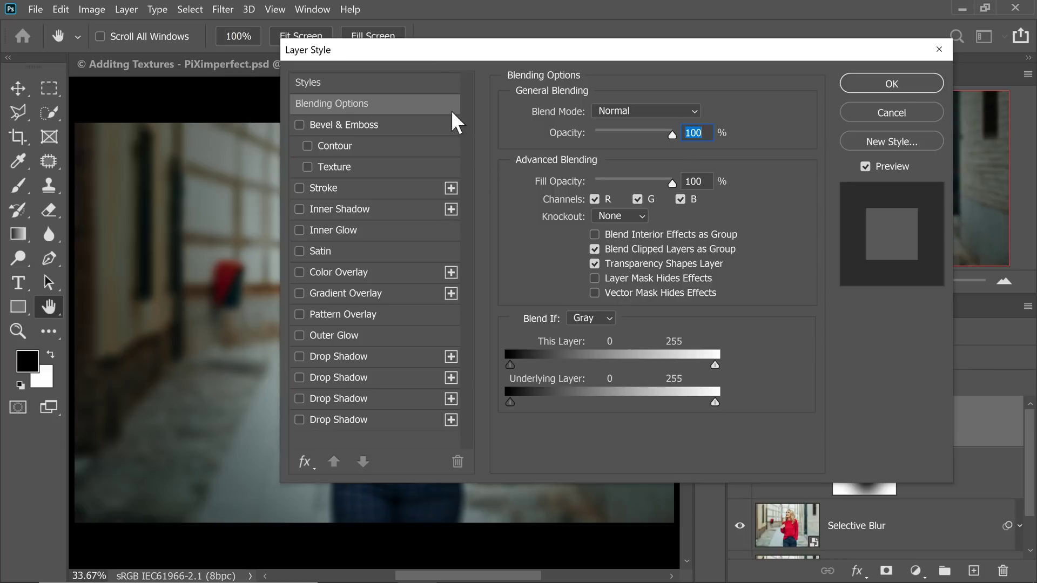
drag(422, 53, 693, 98)
drag(422, 206, 459, 207)
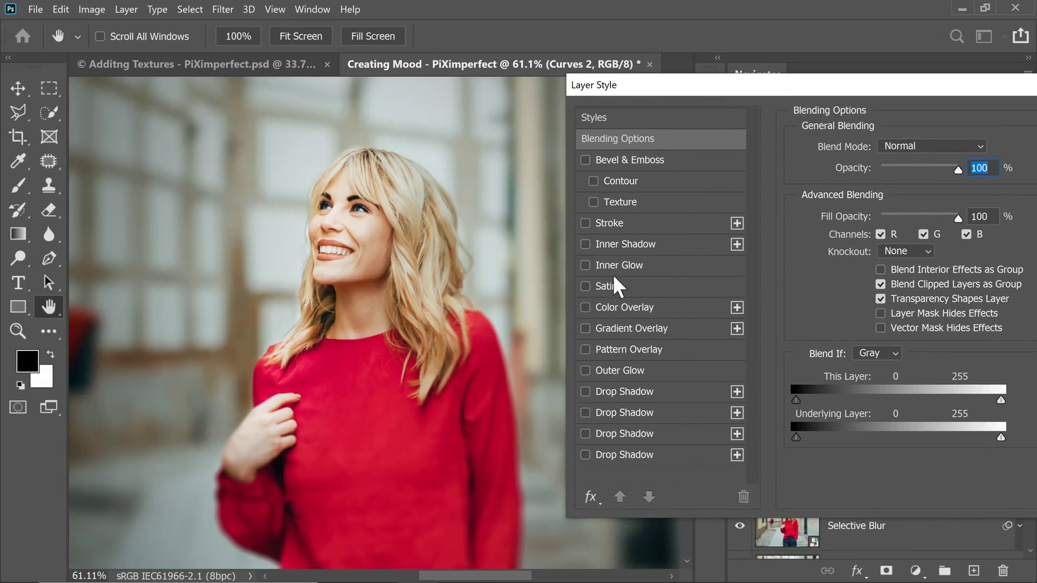
drag(796, 438, 873, 437)
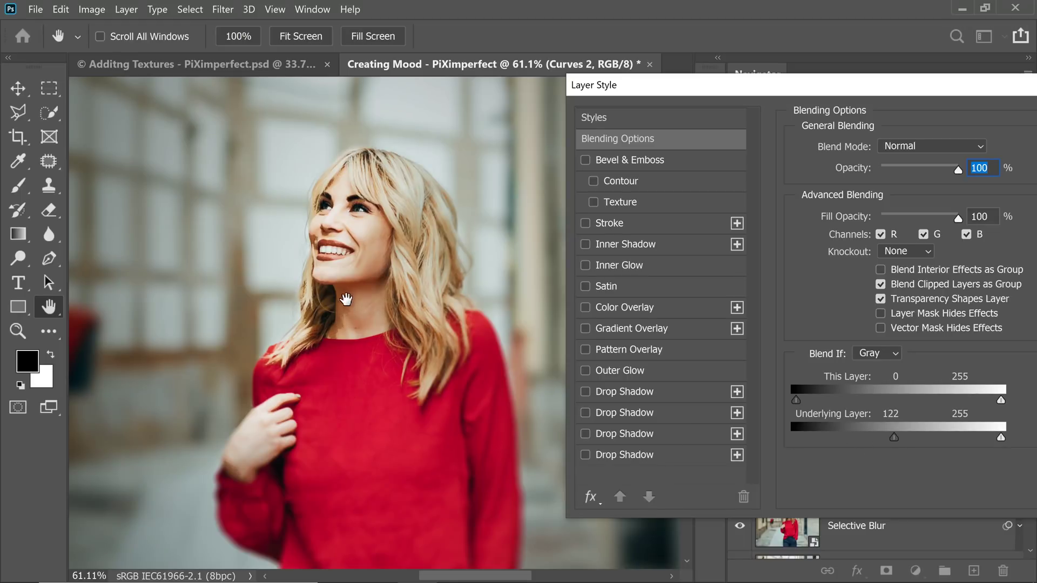
key(alt)
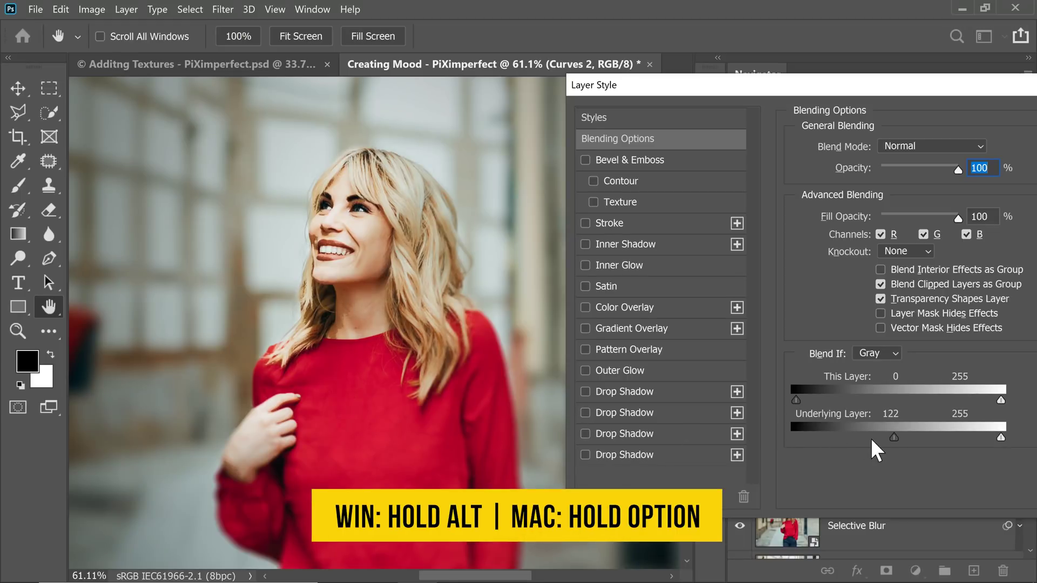
drag(893, 439, 807, 438)
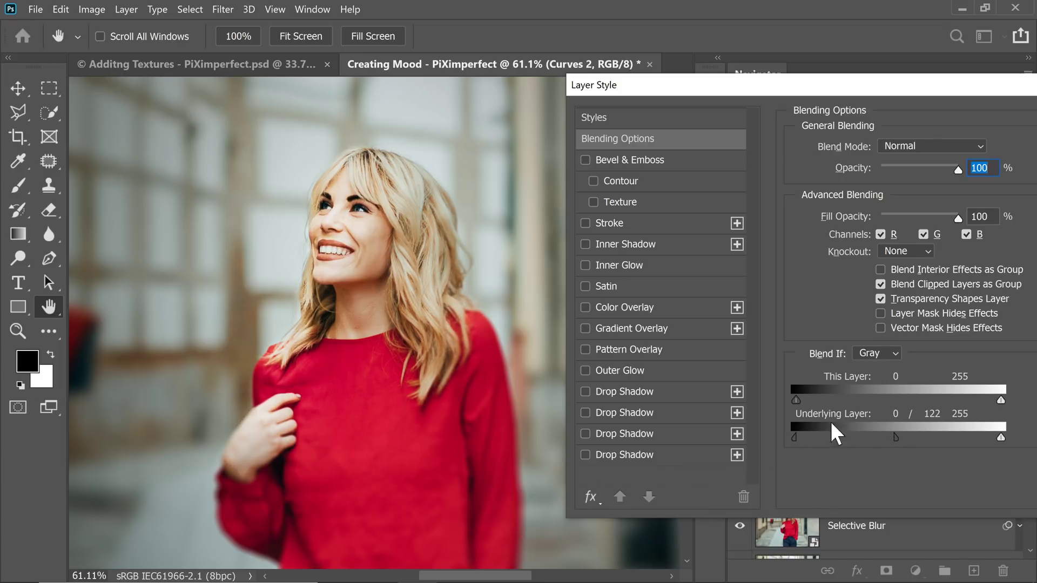
drag(818, 92, 559, 87)
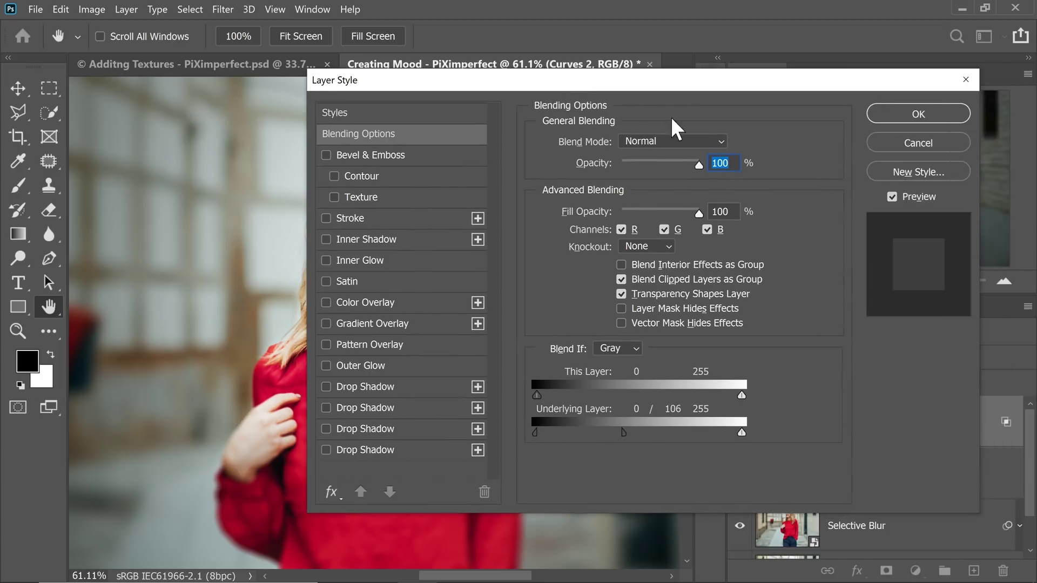
key(Return)
Step: Zoom onto her face, target the Curves 2 mask, and resize the brush to about 214 px
key(ctrl+0)
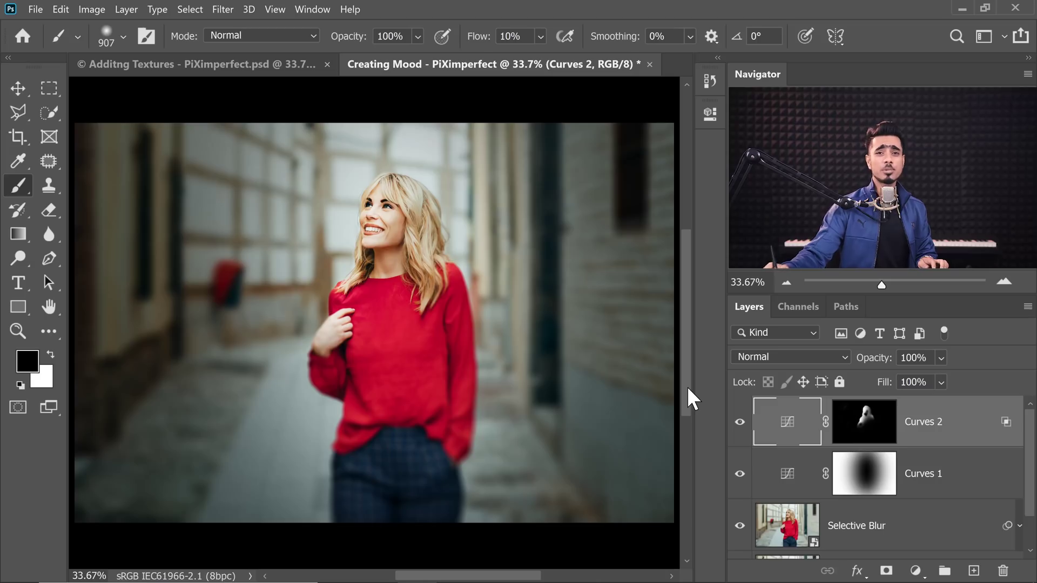
mouse_move(365, 178)
mouse_down()
mouse_move(396, 178)
mouse_move(368, 170)
mouse_up()
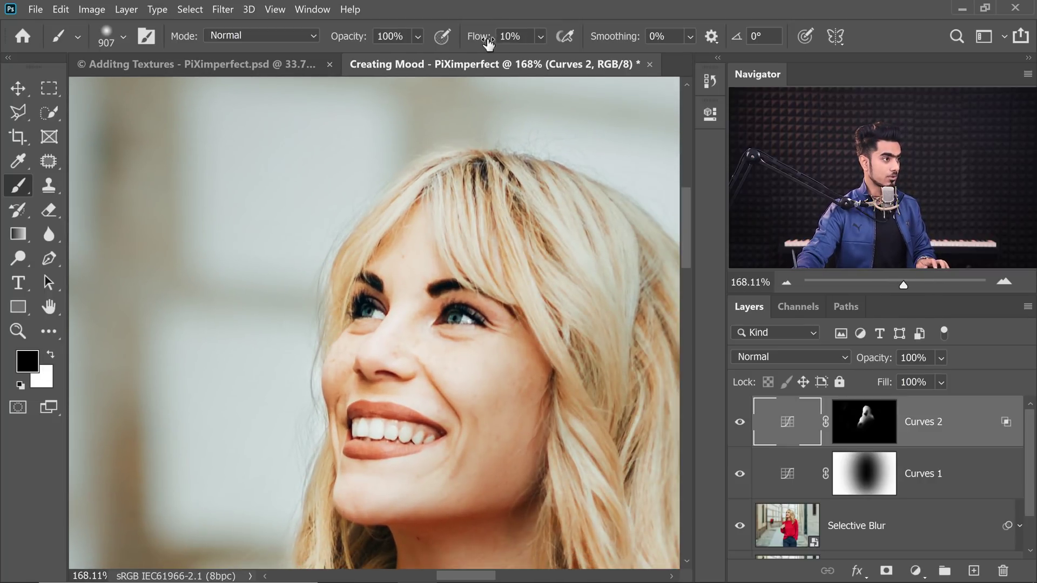
click(871, 426)
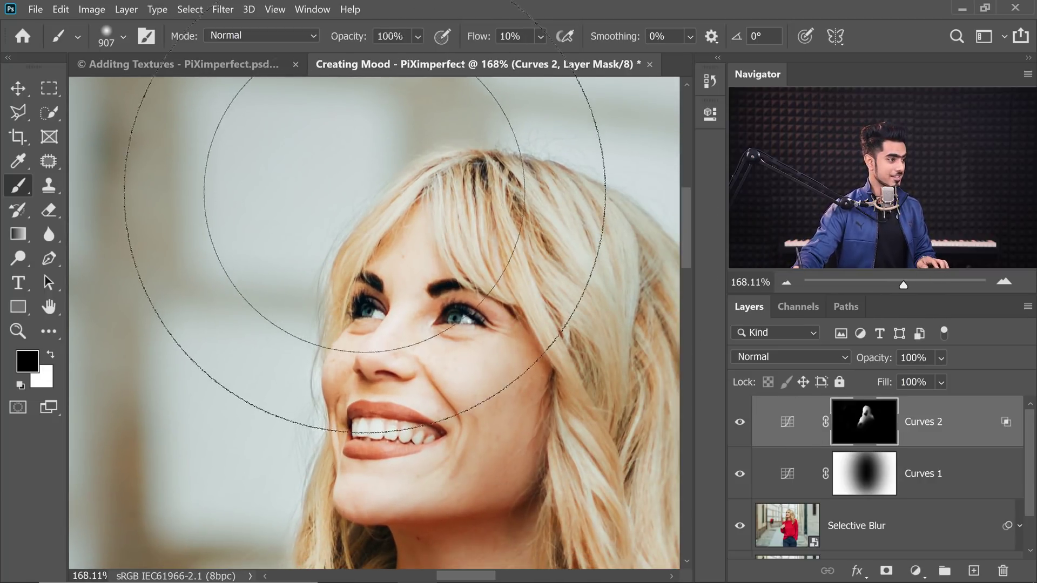
drag(367, 190, 4, 144)
drag(374, 175, 342, 177)
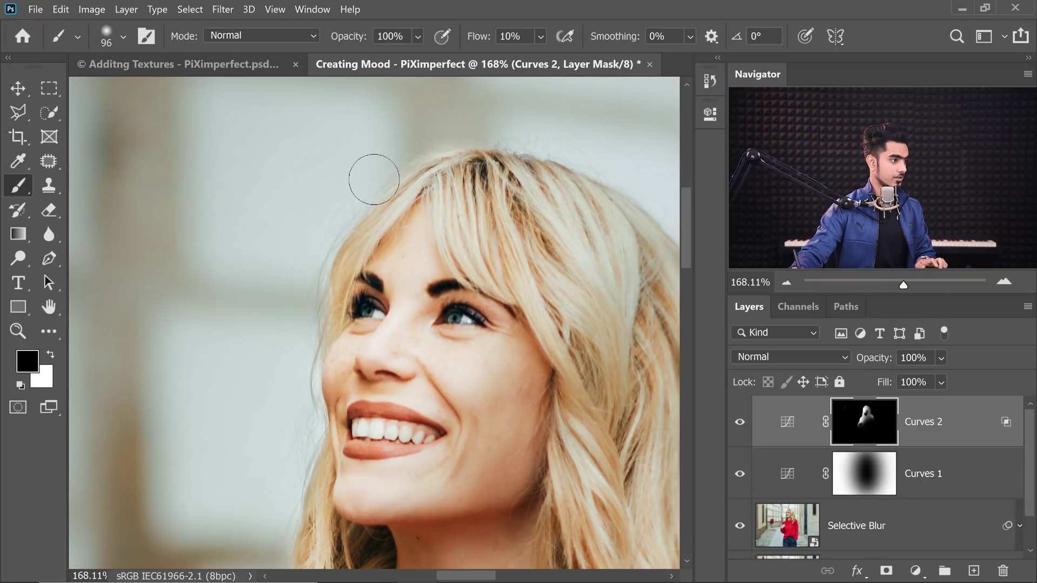
mouse_move(310, 538)
mouse_down()
mouse_move(332, 360)
mouse_move(324, 378)
mouse_up()
Step: Zoom back around the head, toggle the Curves 2 mask to compare, and open the new adjustment layer list
drag(389, 364, 348, 434)
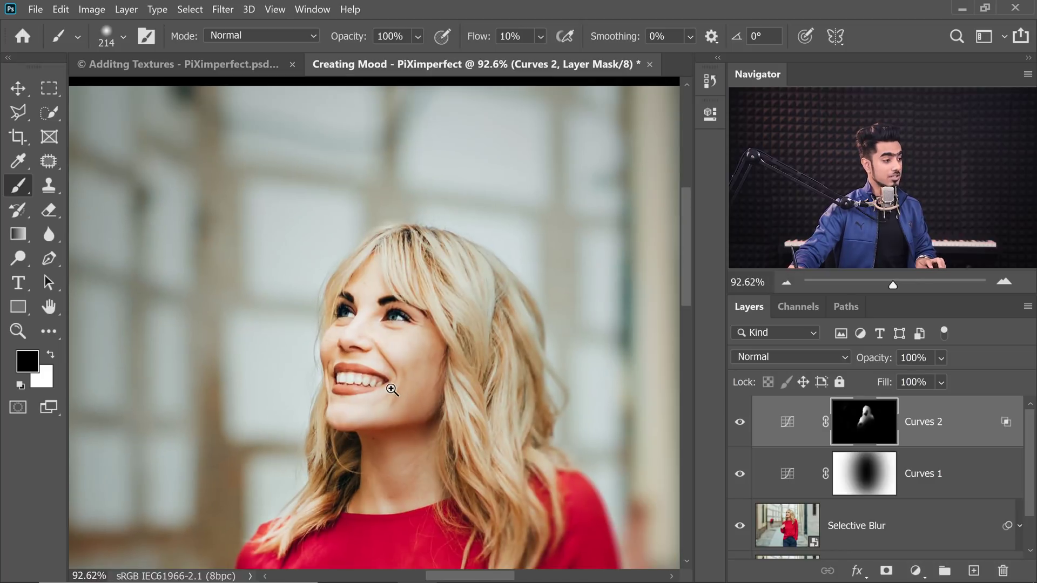
drag(393, 388, 399, 339)
drag(379, 261, 424, 264)
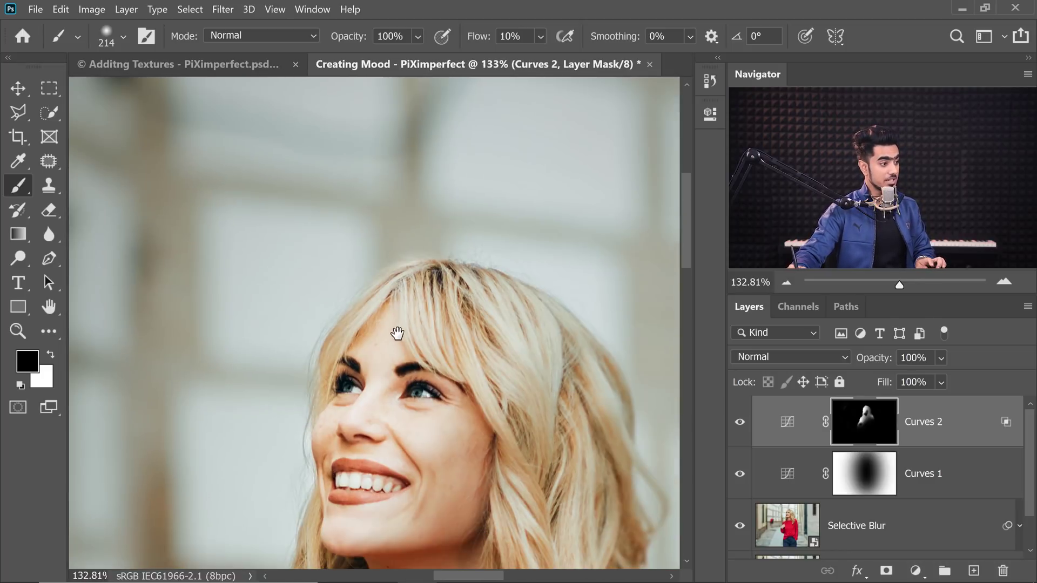
scroll(426, 326, down, 2)
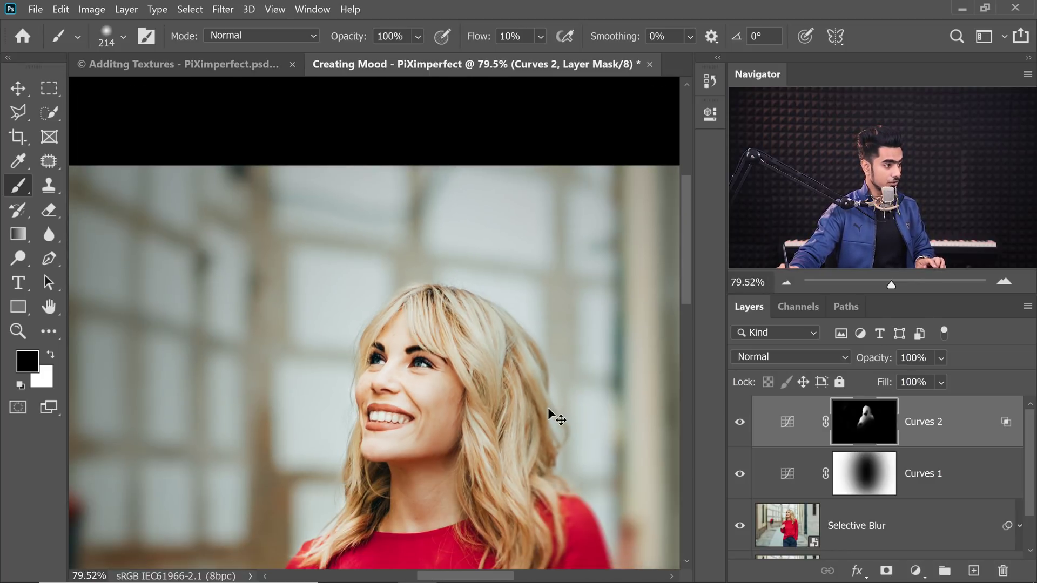
key(ctrl+z)
key(ctrl+z)
key(ctrl+z)
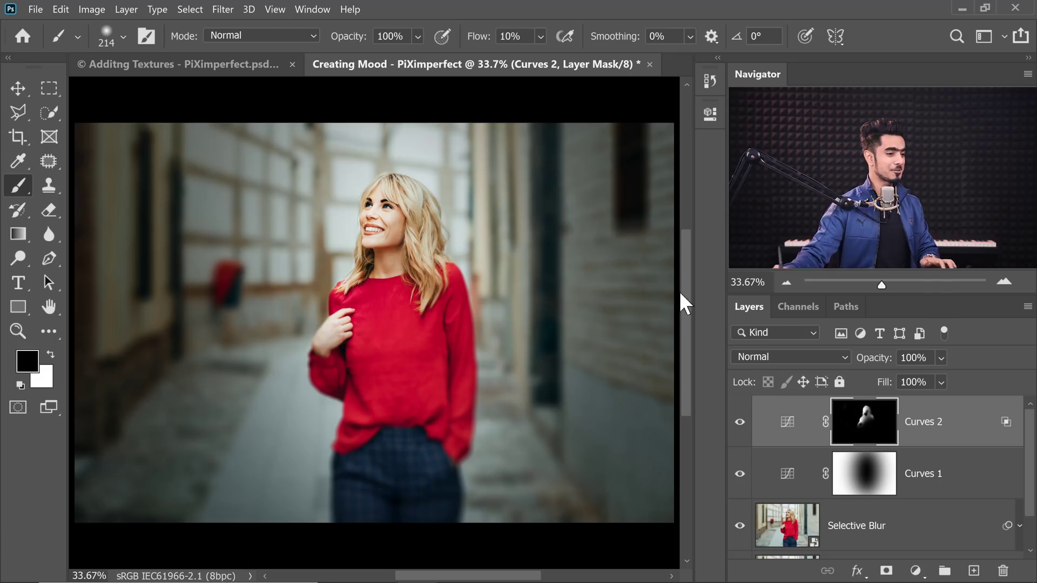
click(915, 571)
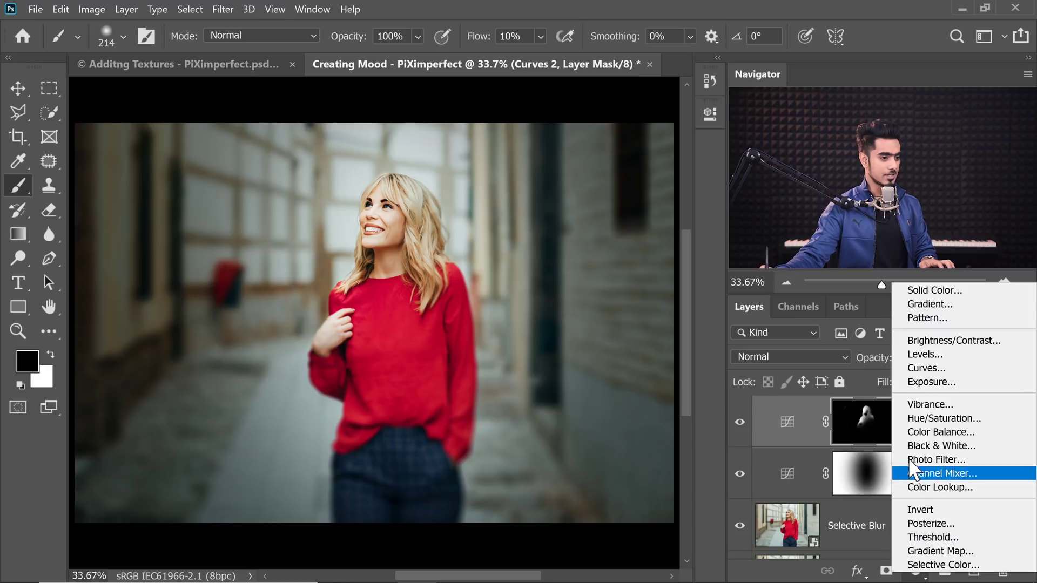
Step: Add Curves 3 with its midpoint raised from 106 to 160 and invert its mask to black
click(918, 368)
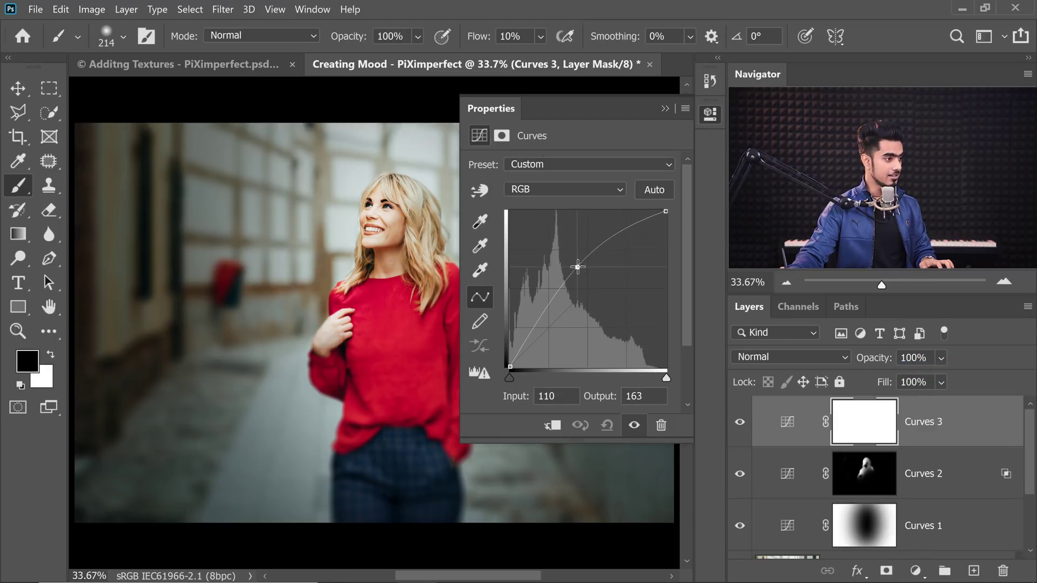
drag(577, 266, 573, 267)
click(665, 110)
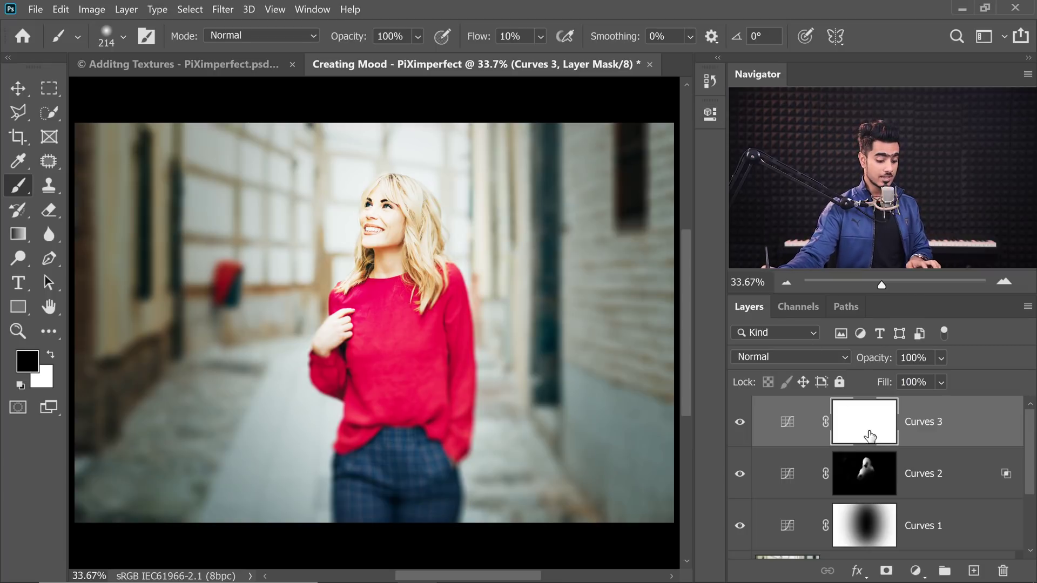
key(ctrl+i)
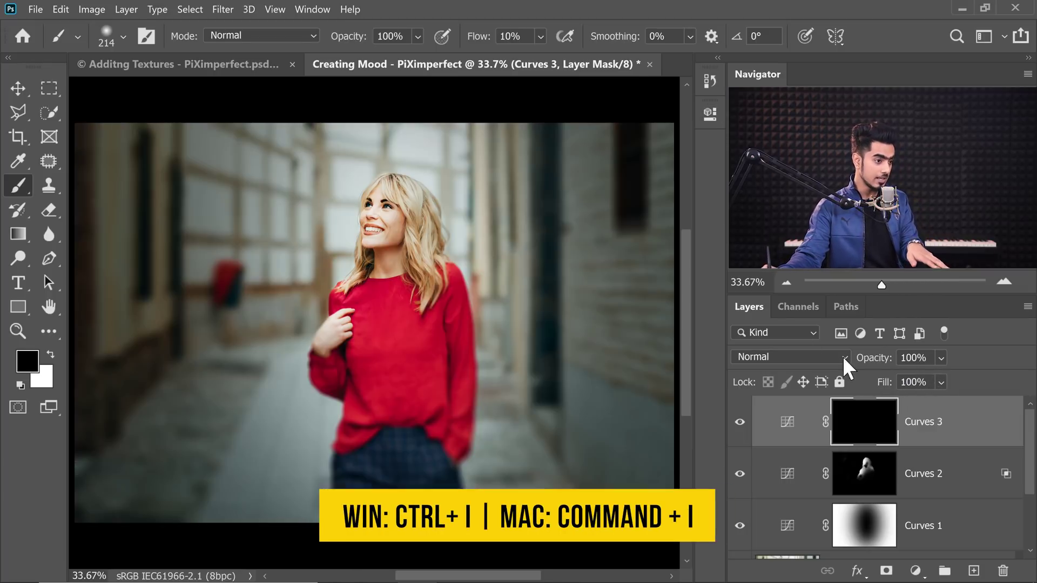
scroll(405, 172, up, 5)
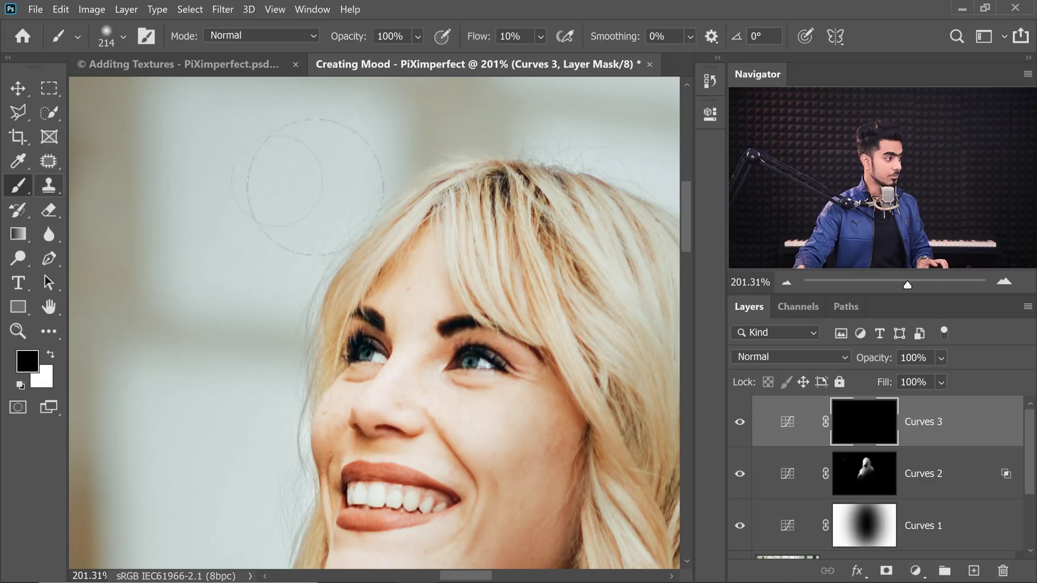
Step: Set Flow to 100% and paint white on the Curves 3 mask over the top of the hair and fringe
mouse_move(405, 196)
mouse_down()
mouse_move(365, 221)
mouse_move(437, 223)
mouse_up()
mouse_move(360, 214)
mouse_down()
mouse_move(385, 216)
mouse_move(371, 219)
mouse_up()
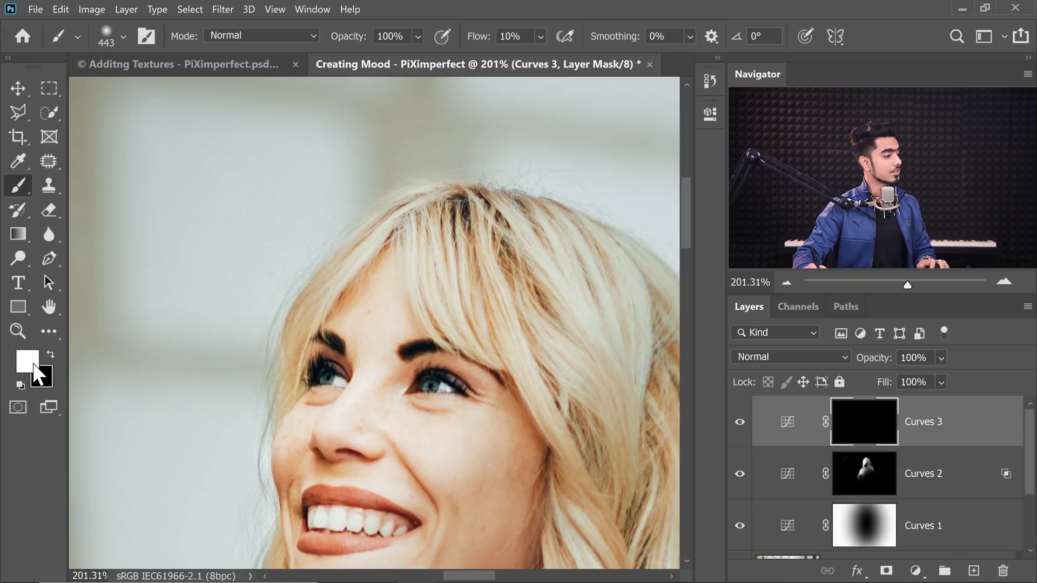
click(376, 214)
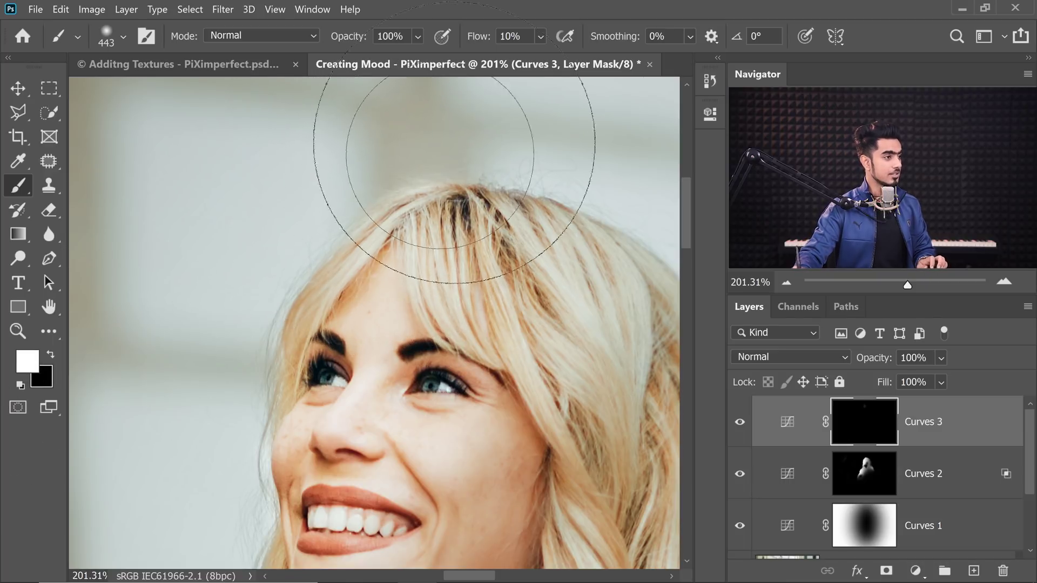
text(100)
key(Return)
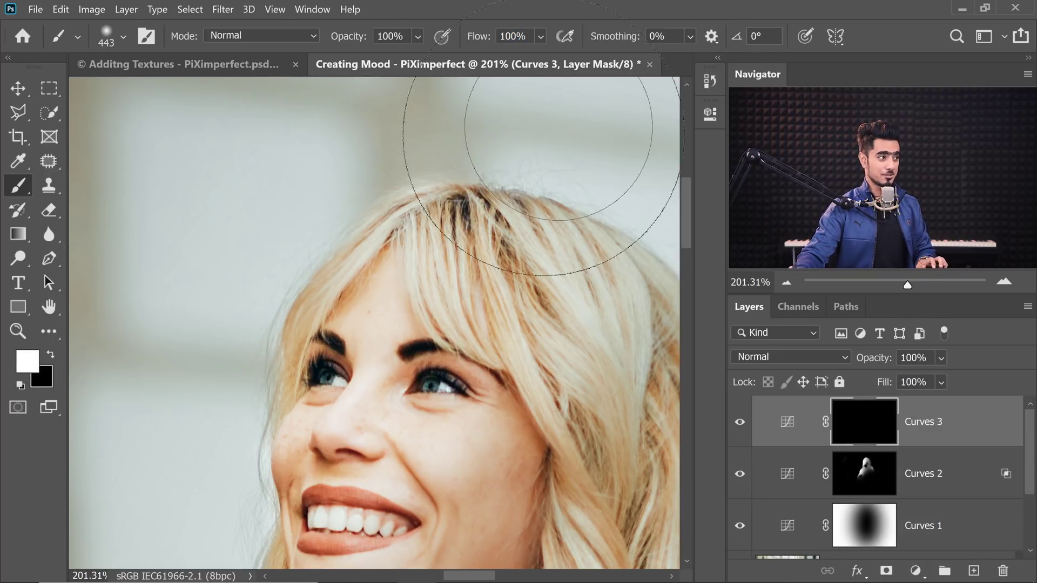
click(366, 221)
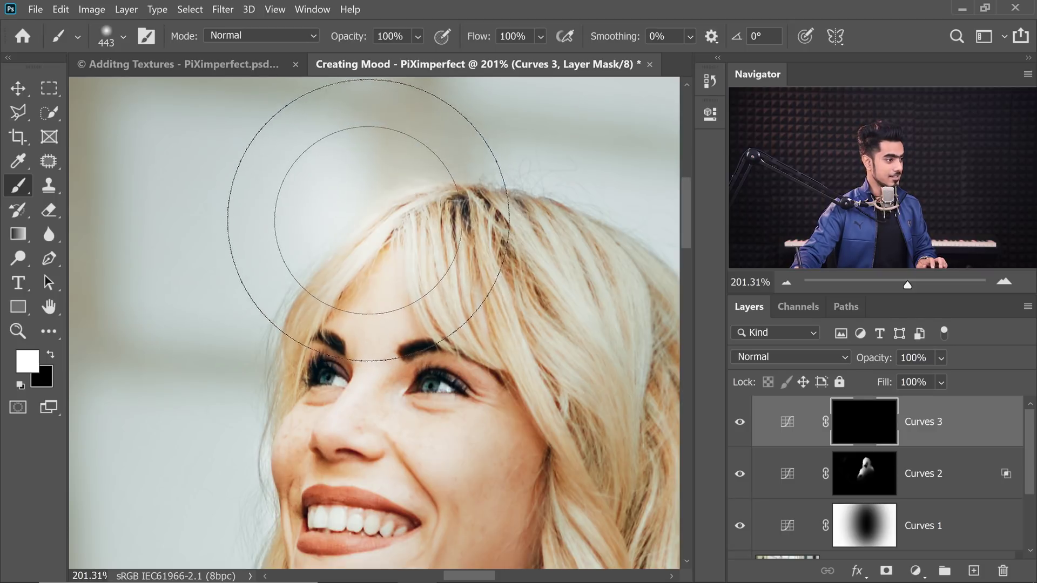
drag(398, 234, 379, 236)
drag(402, 256, 347, 208)
drag(386, 237, 355, 257)
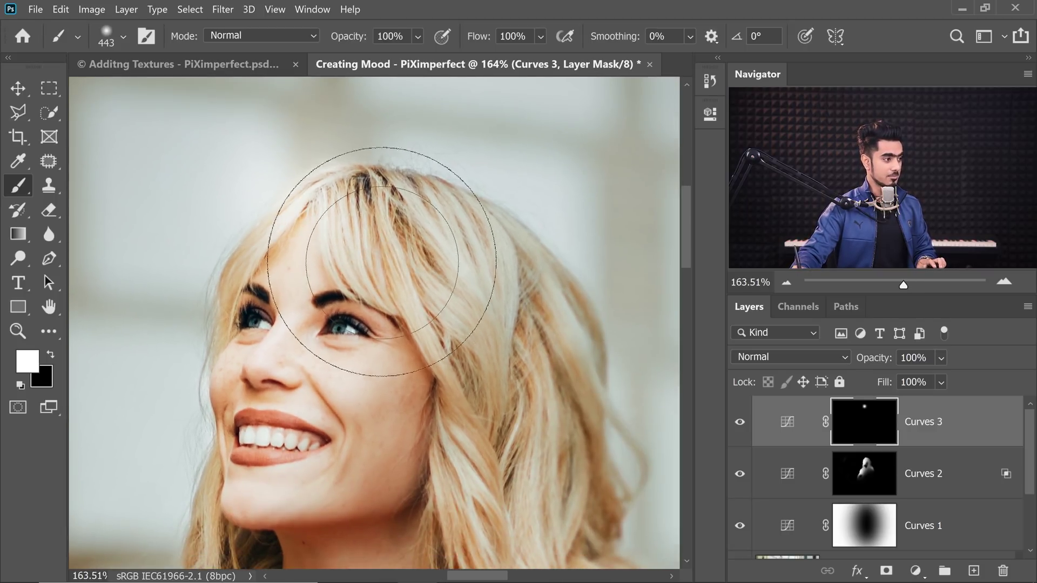
mouse_move(471, 245)
mouse_down()
mouse_move(482, 246)
mouse_move(464, 248)
mouse_up()
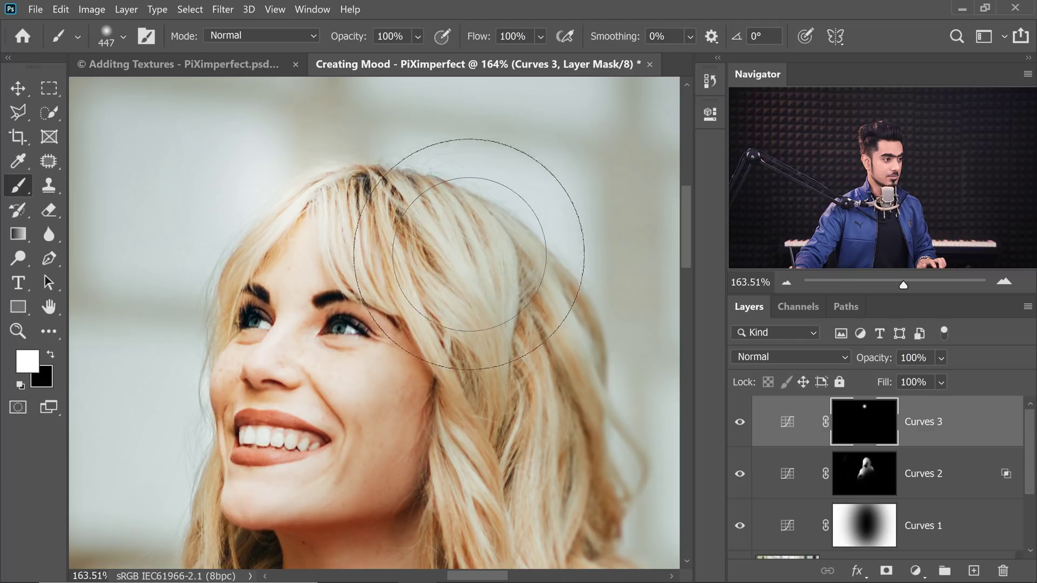
click(470, 250)
Step: Brighten the wavy hair beside the cheek, a lower lock, and the side of the head with ~433–467 px brushes
drag(452, 291, 406, 158)
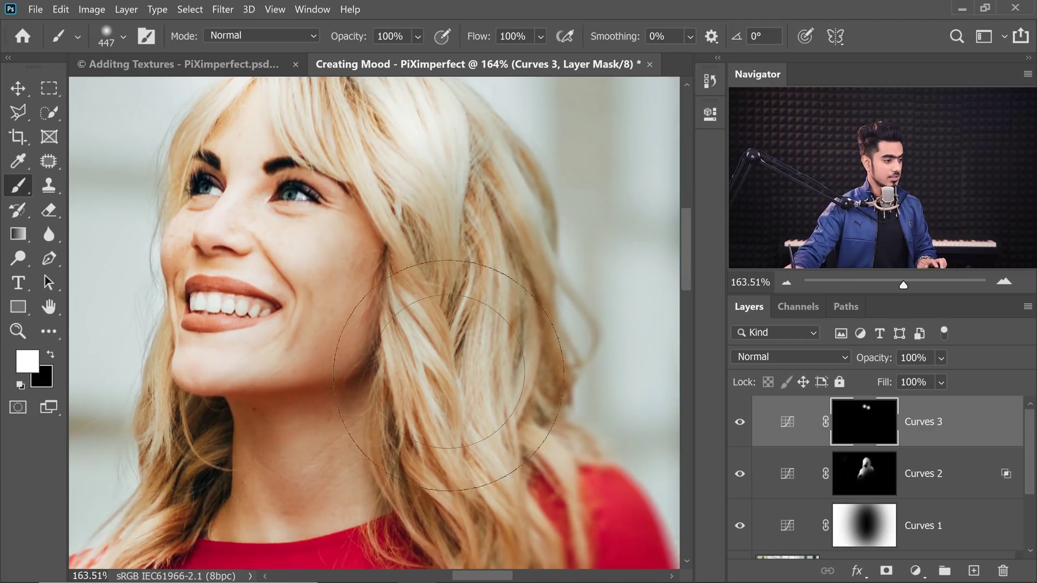
alt+right_click(443, 384)
click(430, 387)
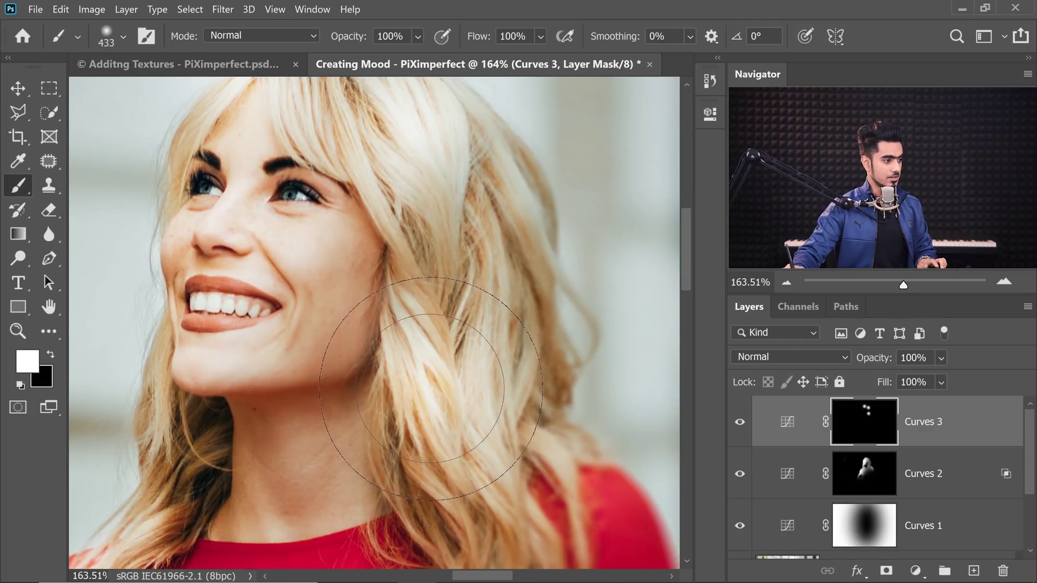
drag(513, 420, 421, 315)
click(416, 371)
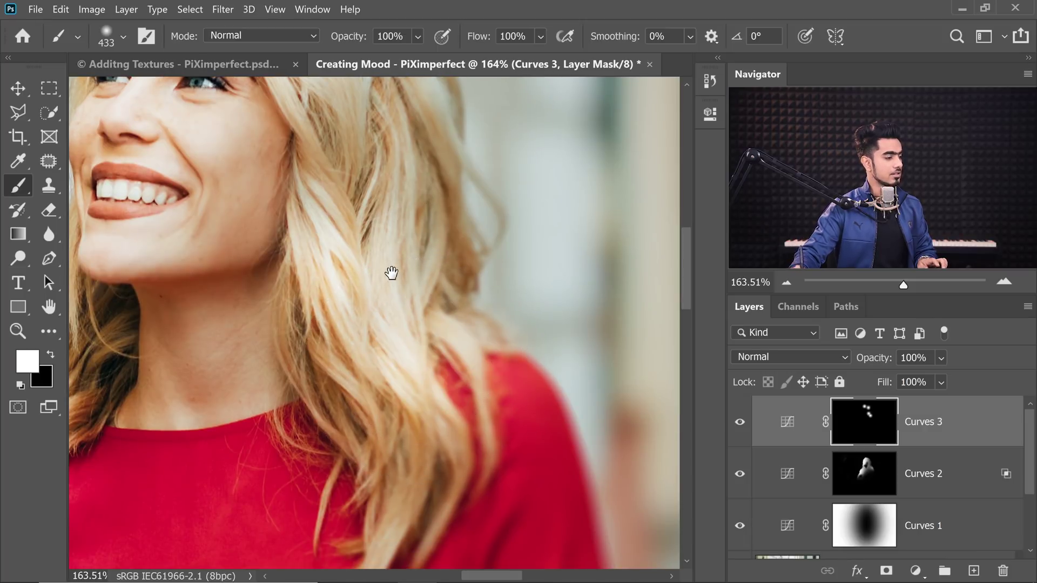
mouse_move(371, 178)
mouse_down()
mouse_move(428, 402)
mouse_move(455, 450)
mouse_up()
alt+right_click(319, 242)
click(325, 241)
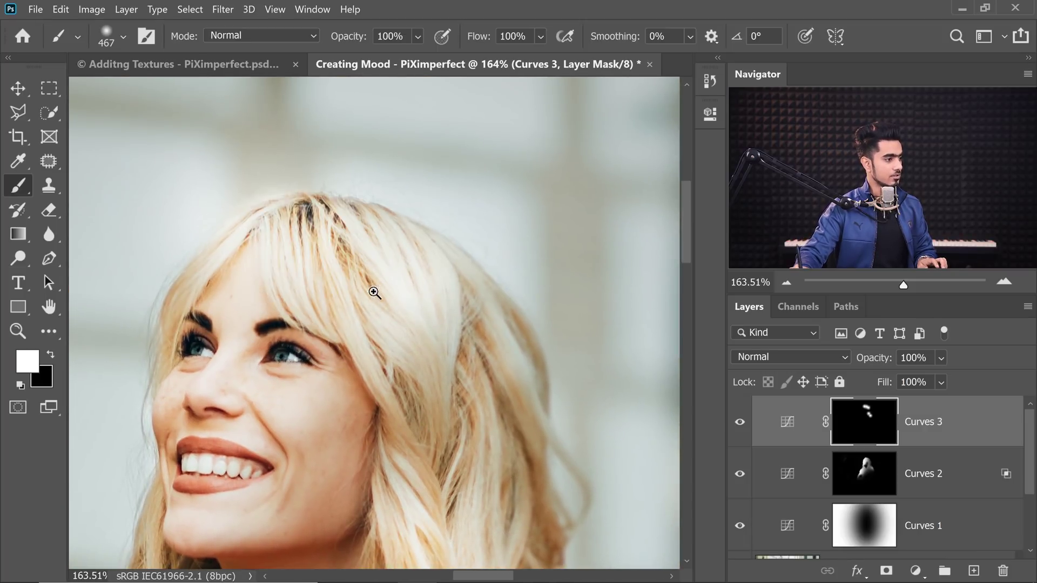
Step: Brighten one more hair section with a ~423 px brush, then zoom out to check the hair
drag(373, 292, 358, 292)
drag(421, 310, 329, 236)
alt+right_click(424, 291)
click(427, 294)
drag(398, 351, 574, 275)
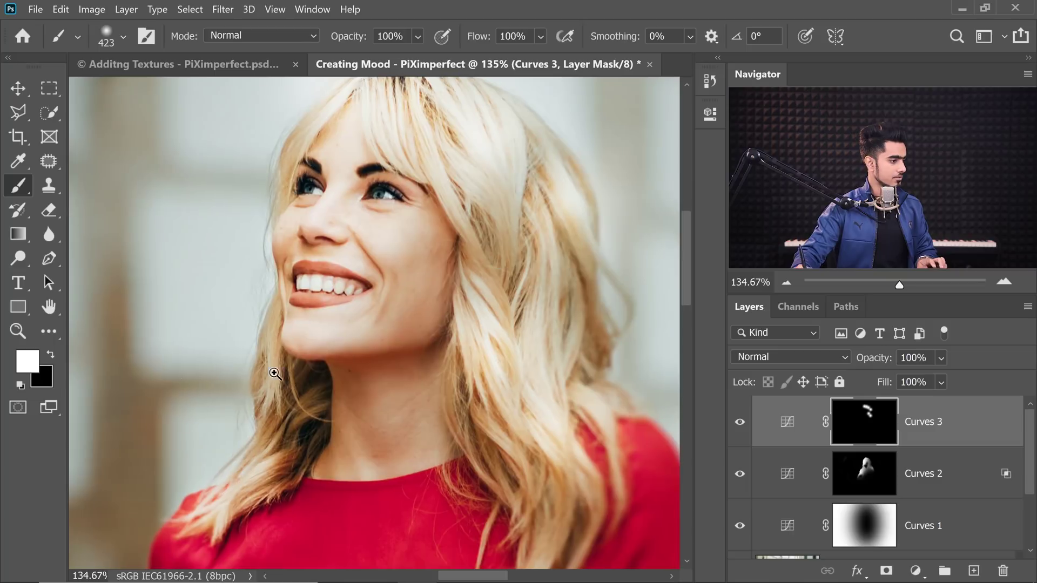
drag(445, 417, 383, 312)
drag(466, 220, 454, 219)
drag(457, 210, 463, 334)
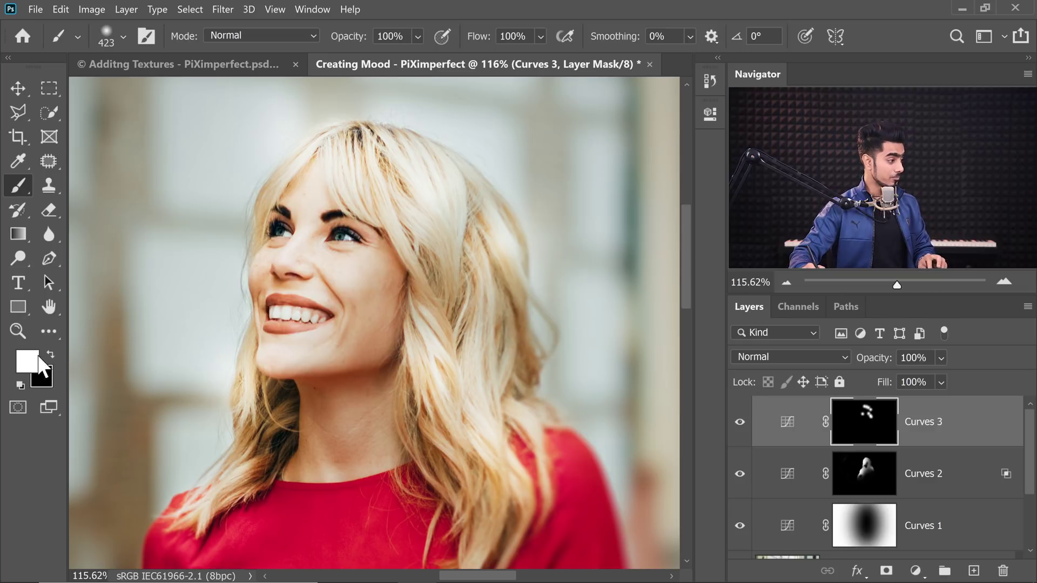
Step: Zoom onto the forehead and paint black over the Curves 3 brightening along the hairline with a small brush
drag(304, 183, 326, 180)
drag(324, 188, 370, 238)
drag(391, 282, 295, 264)
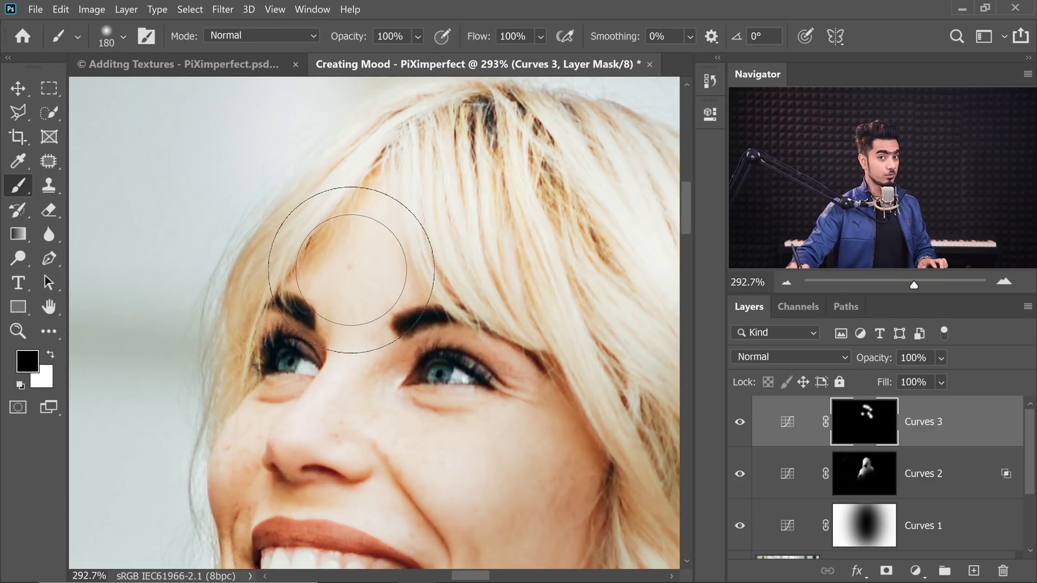
drag(344, 241, 230, 220)
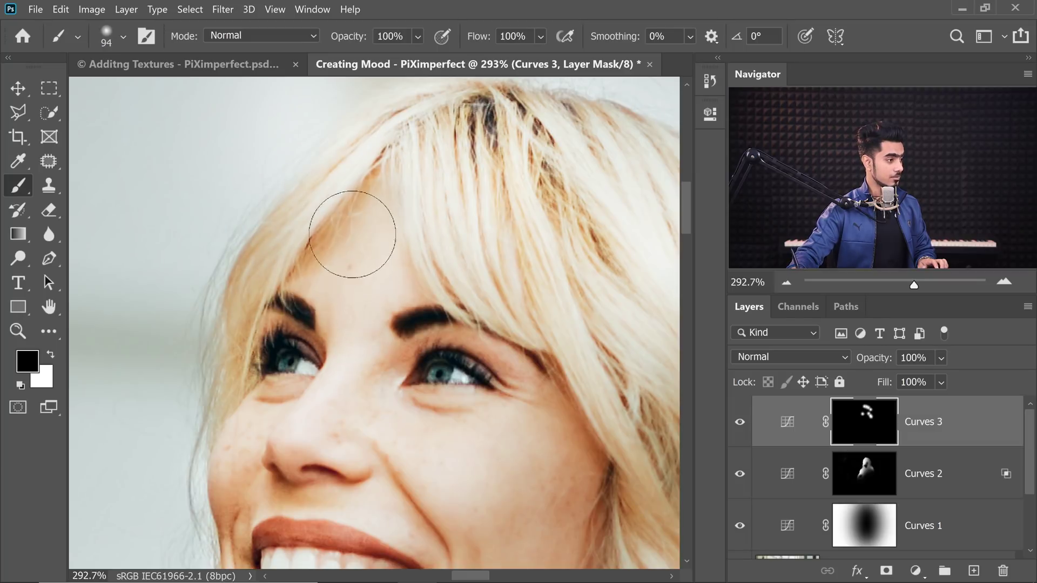
drag(423, 253, 402, 252)
drag(370, 224, 377, 200)
Step: Zoom and pan back out to see the whole head
scroll(301, 241, up, 5)
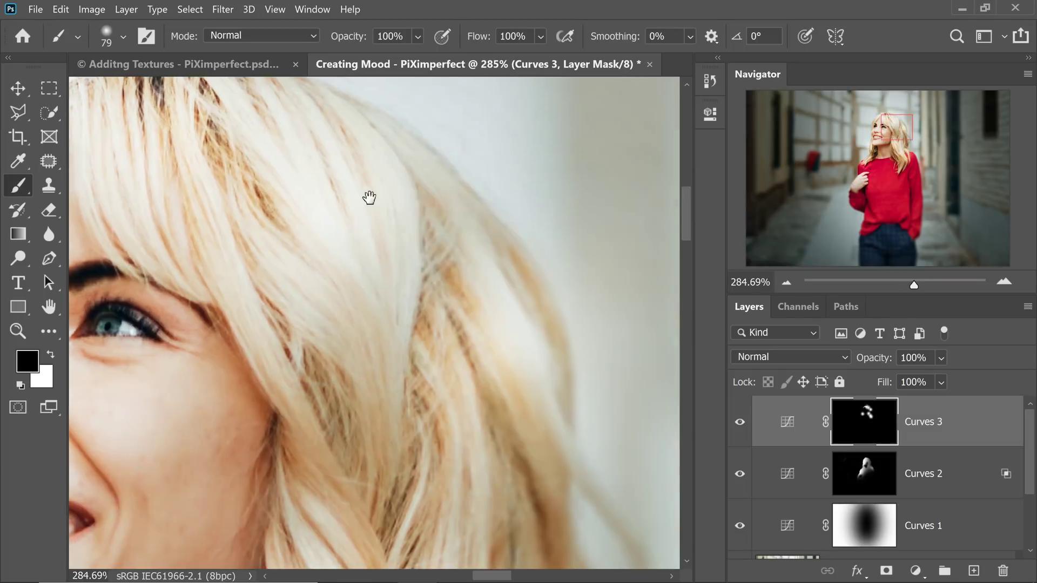
scroll(371, 199, right, 5)
scroll(486, 370, down, 5)
scroll(384, 148, down, 5)
drag(449, 303, 430, 316)
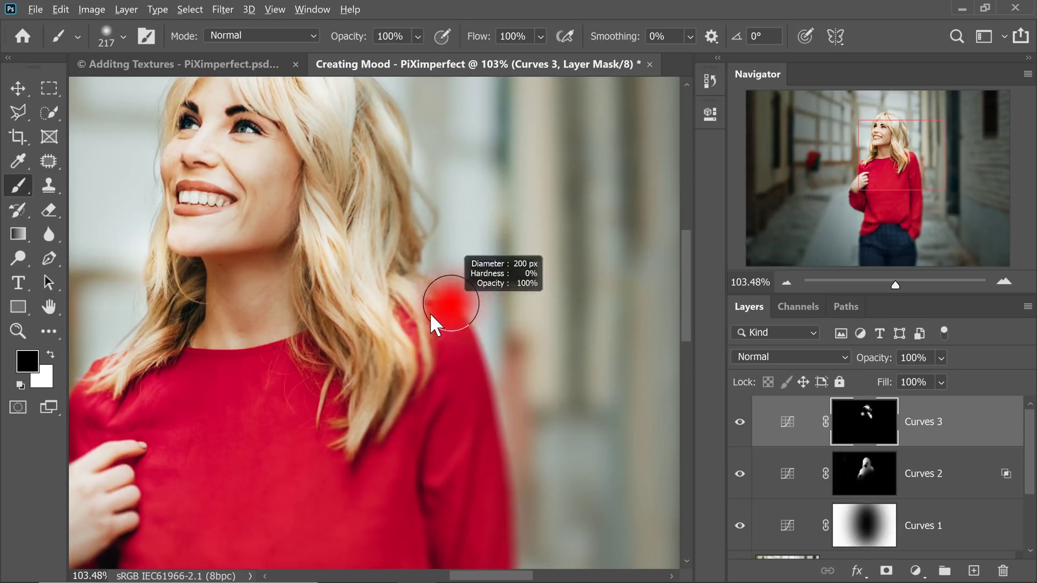
drag(140, 195, 297, 303)
drag(382, 111, 340, 242)
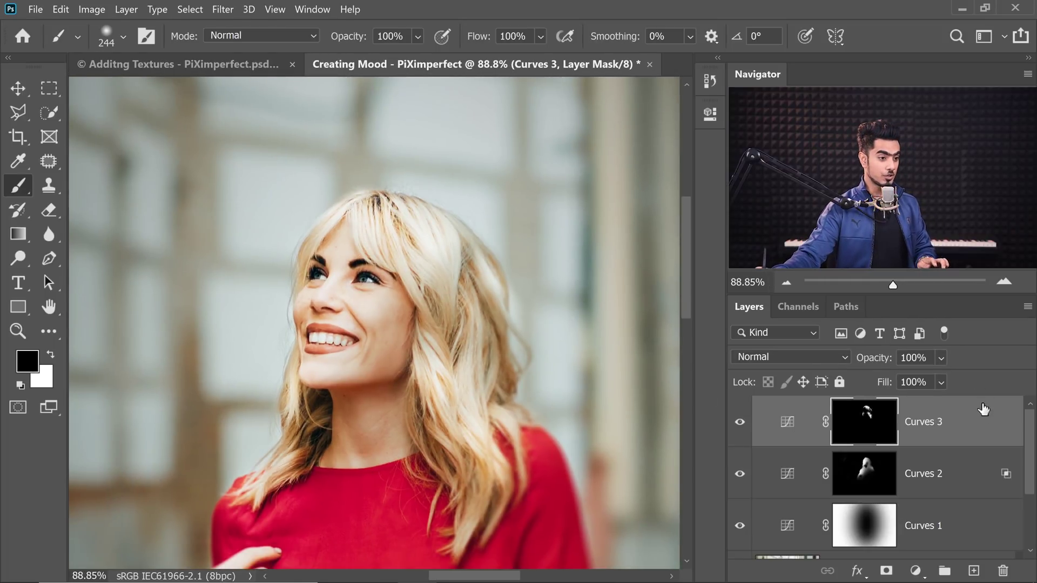
Step: Split the Curves 3 Blend If Underlying Layer black slider to 55/211 and confirm it
double_click(984, 440)
double_click(906, 413)
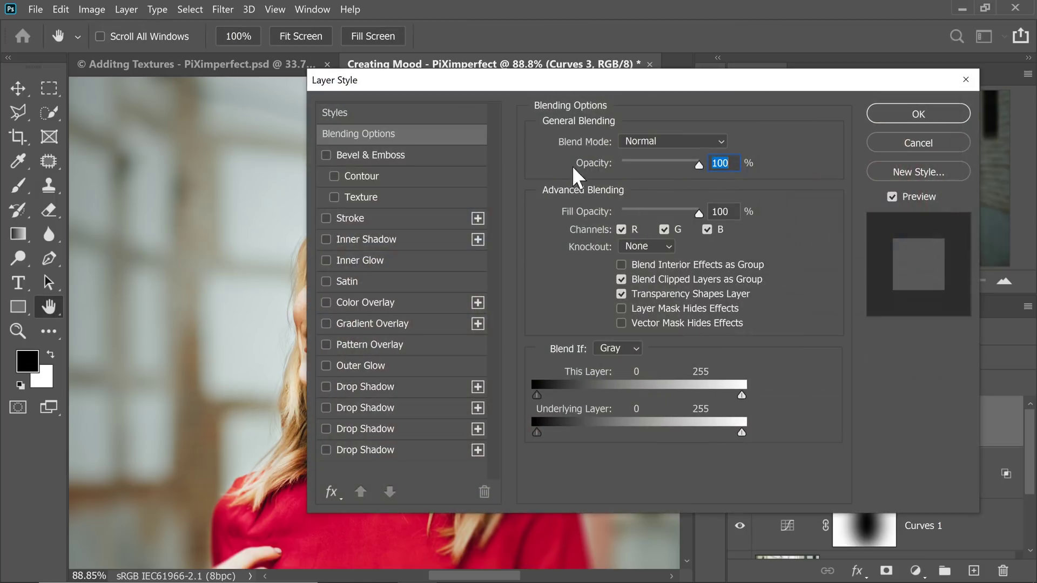
drag(510, 82, 737, 93)
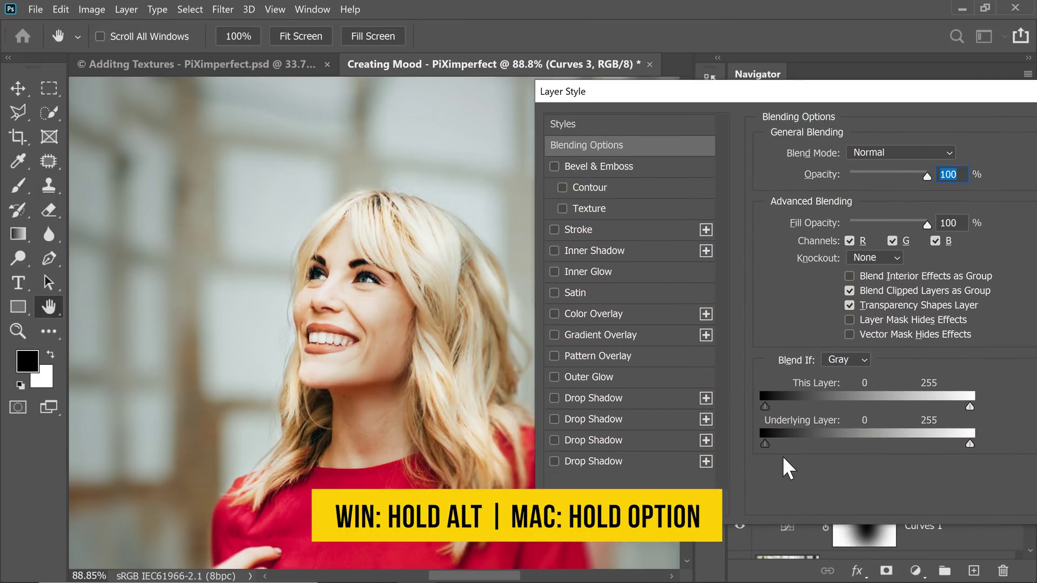
drag(765, 444, 893, 446)
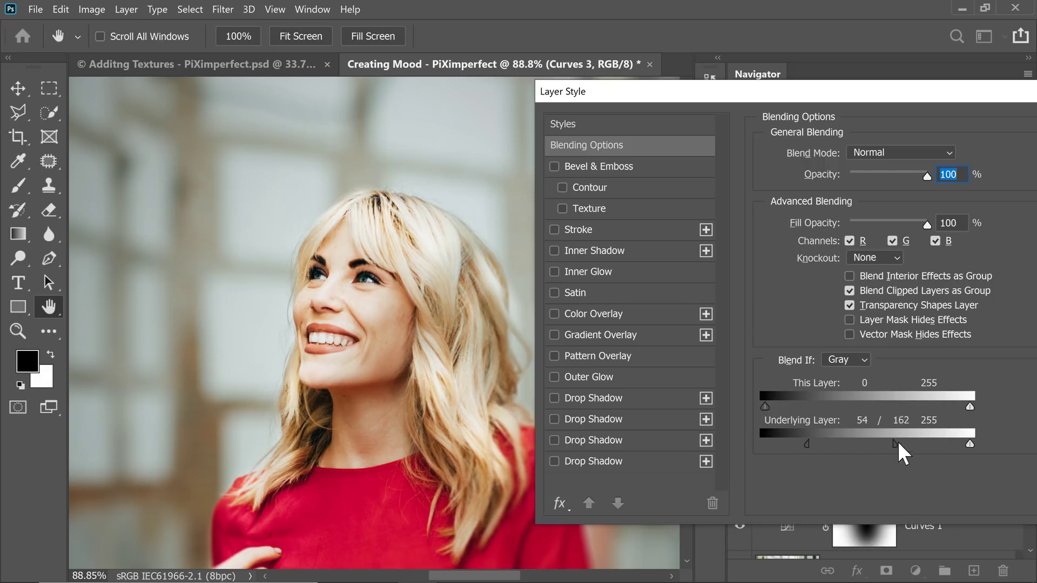
drag(839, 97, 697, 118)
key(Return)
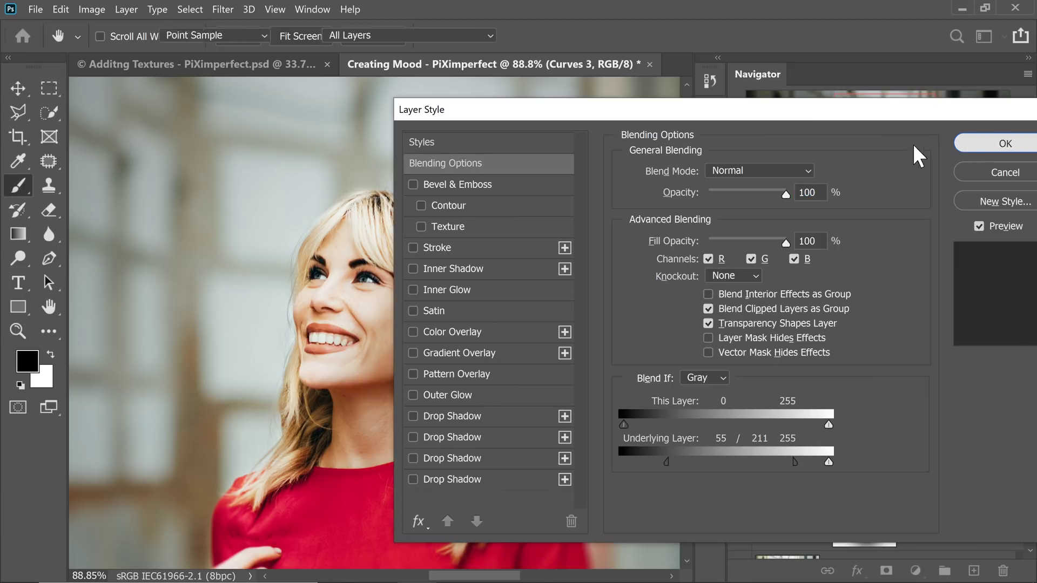
key(ctrl+z)
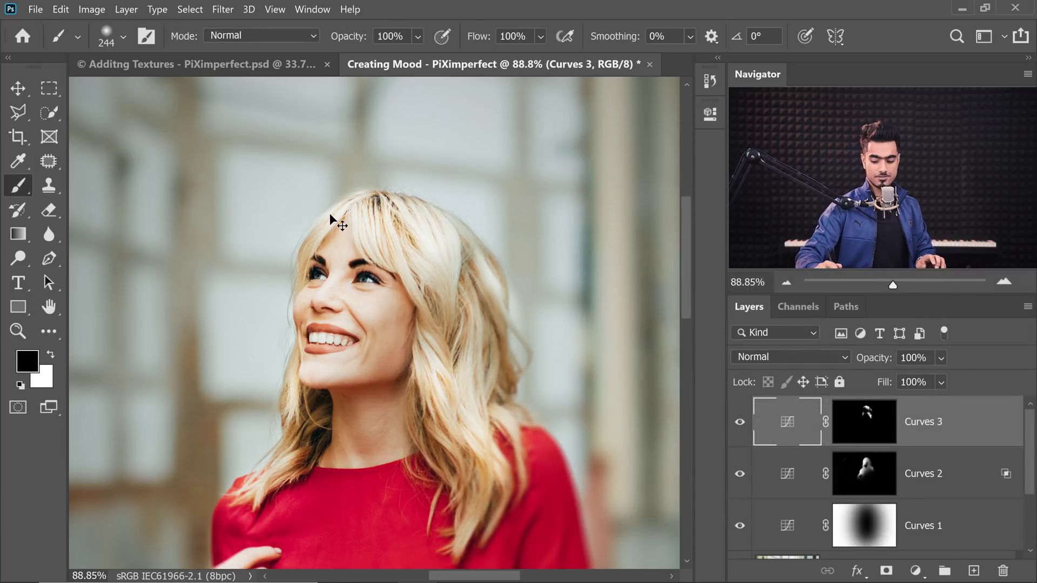
key(ctrl+0)
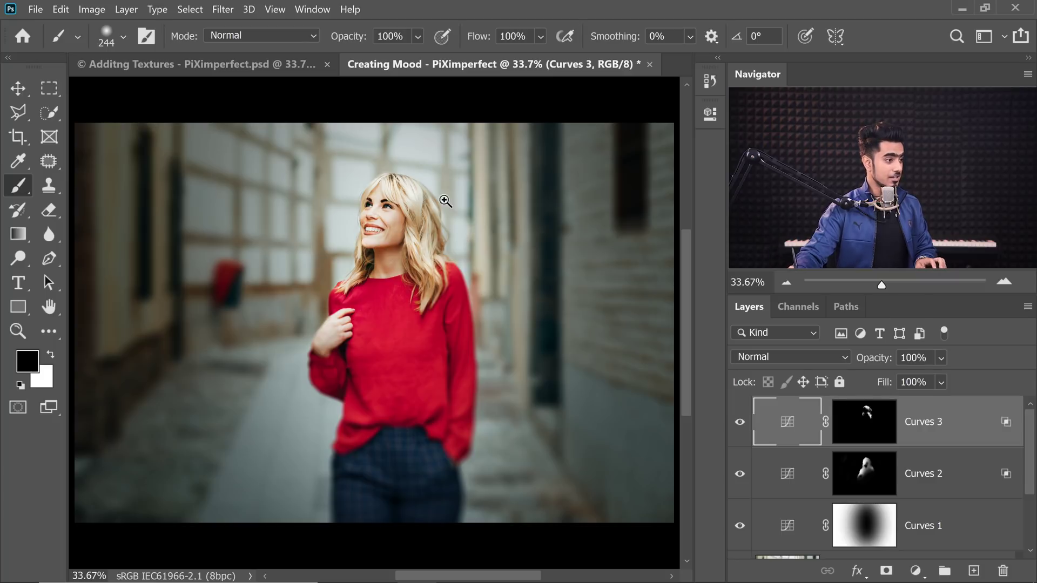
Step: Compare Curves 3 hidden and shown, then lower its opacity to 75%
scroll(426, 265, up, 5)
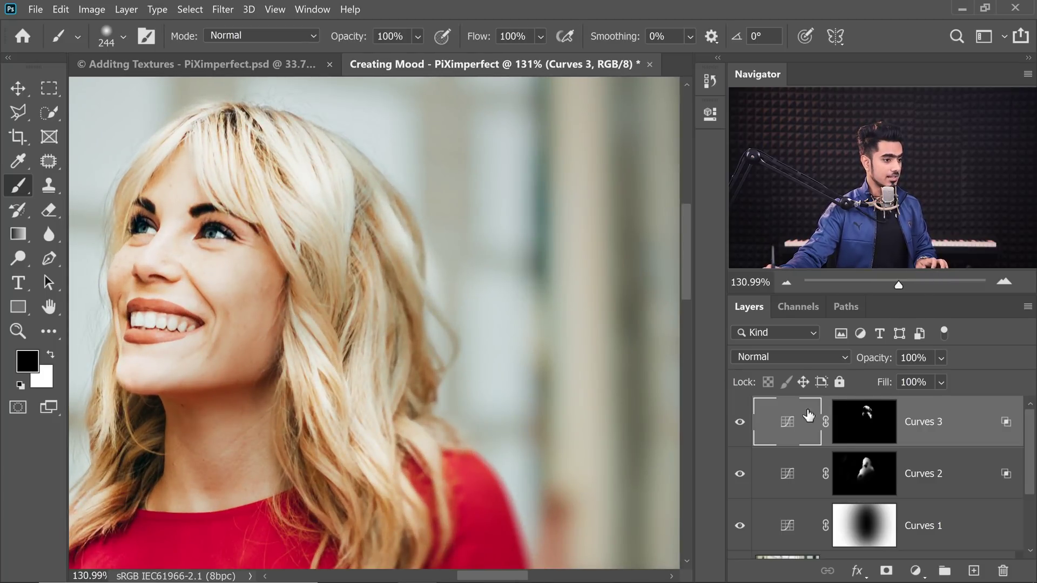
click(849, 422)
drag(435, 245, 563, 258)
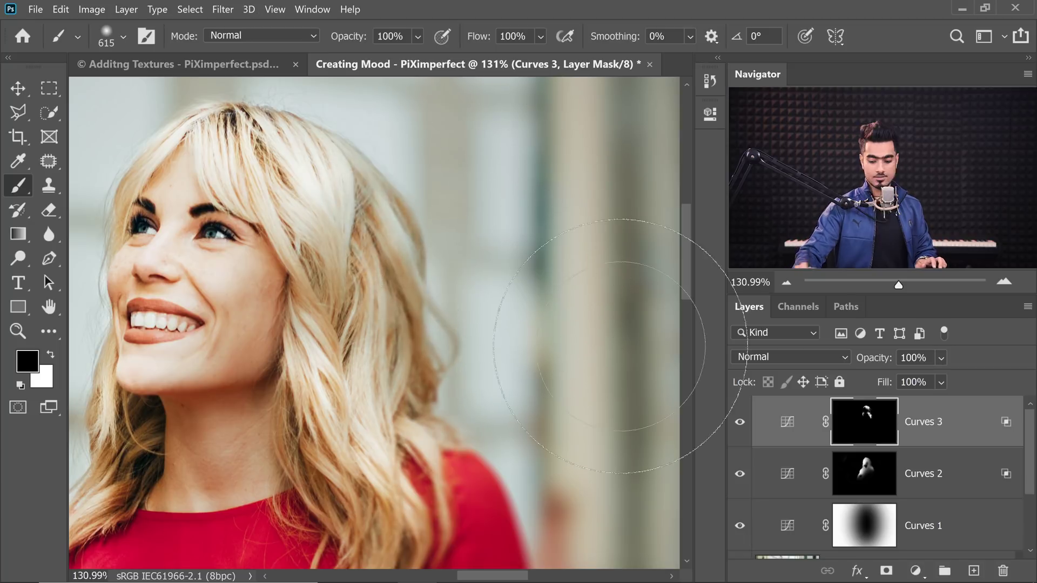
key(ctrl+0)
click(740, 423)
click(740, 422)
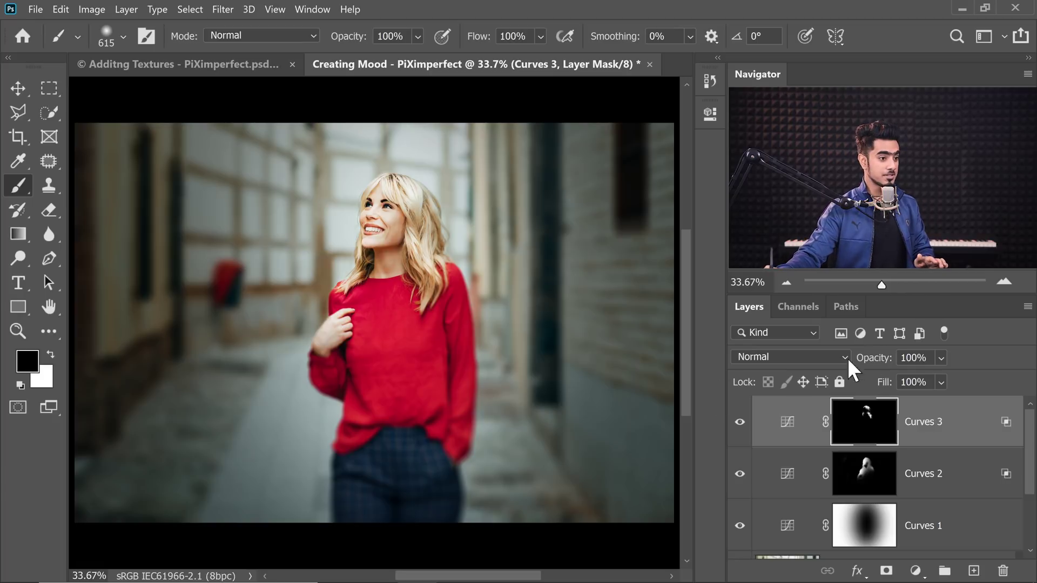
drag(681, 371, 696, 369)
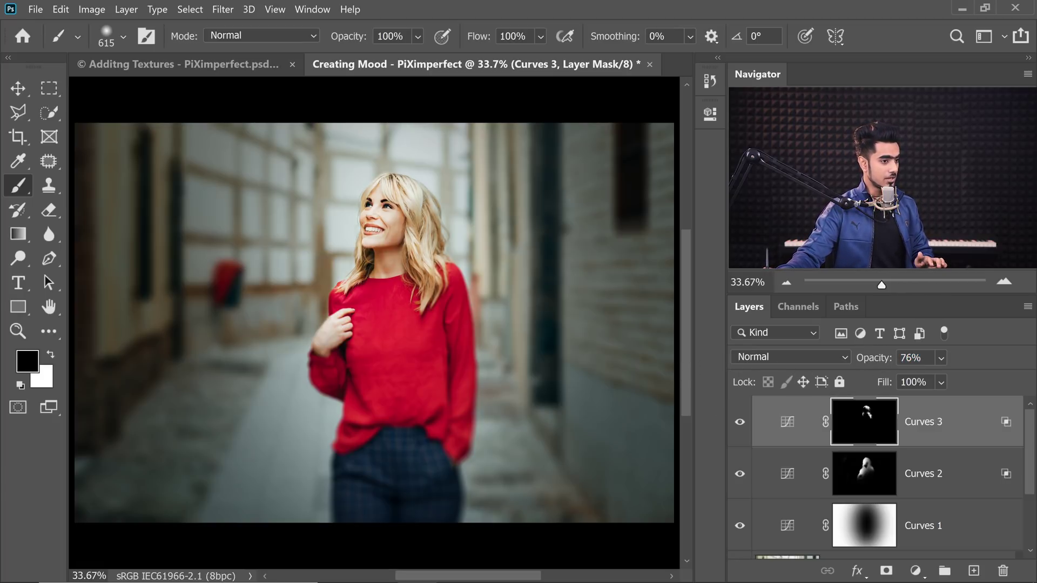
drag(826, 359, 831, 359)
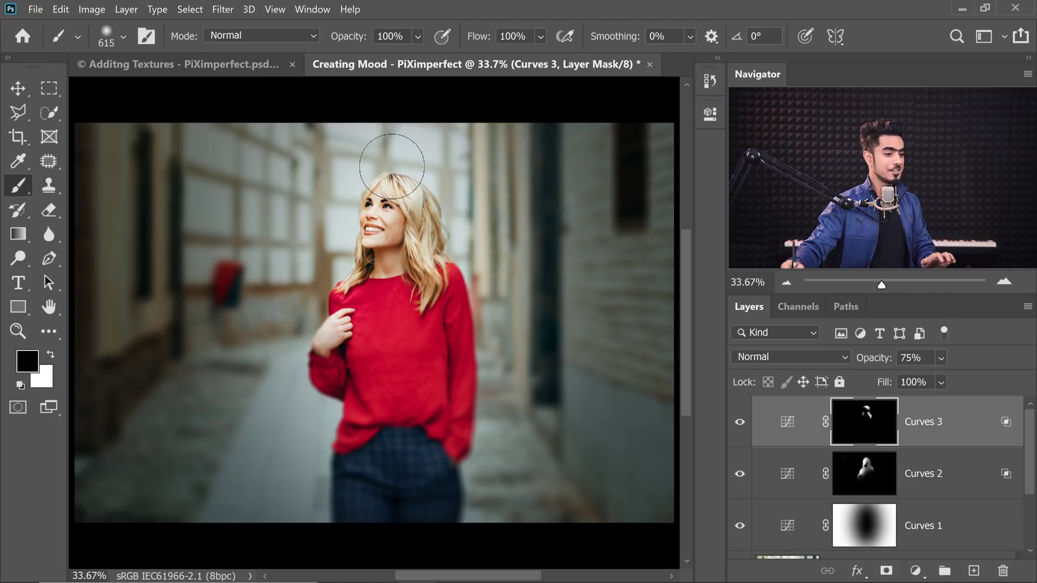
Step: Add a Curves 4 layer that lifts the black point to 32 and dips the shadows near 57/63, then compare
click(915, 571)
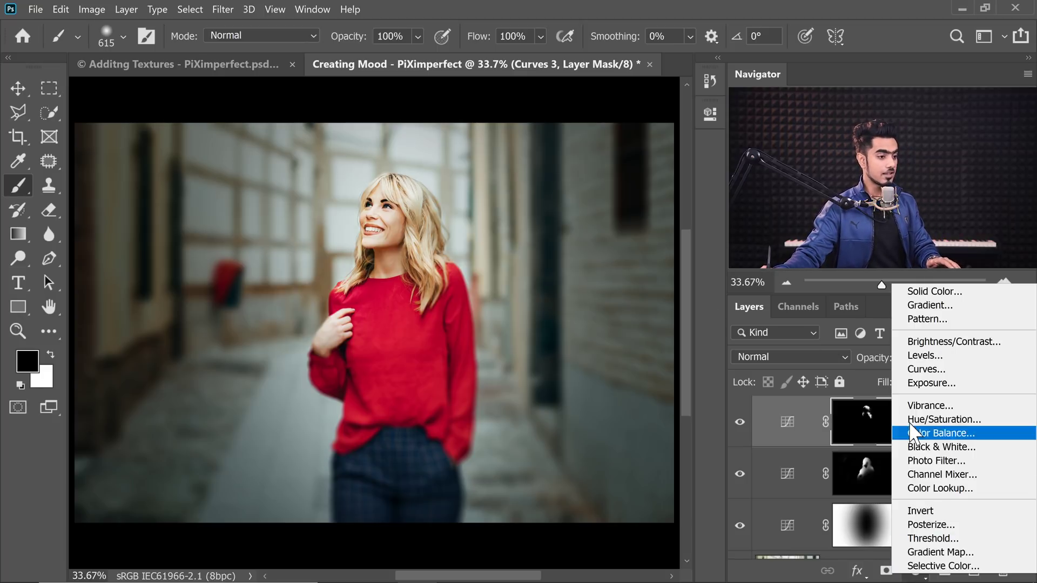
click(926, 369)
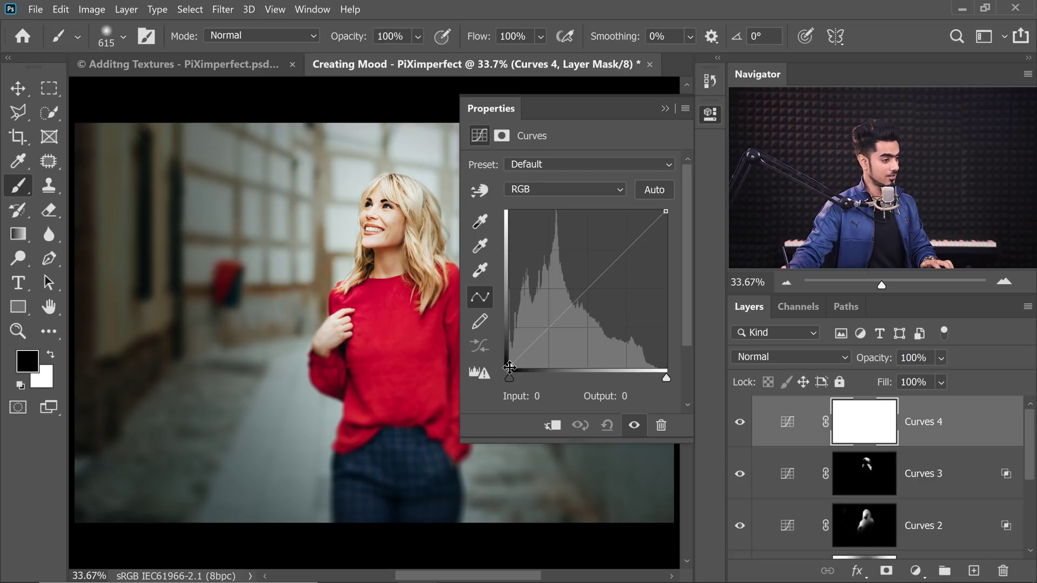
click(509, 367)
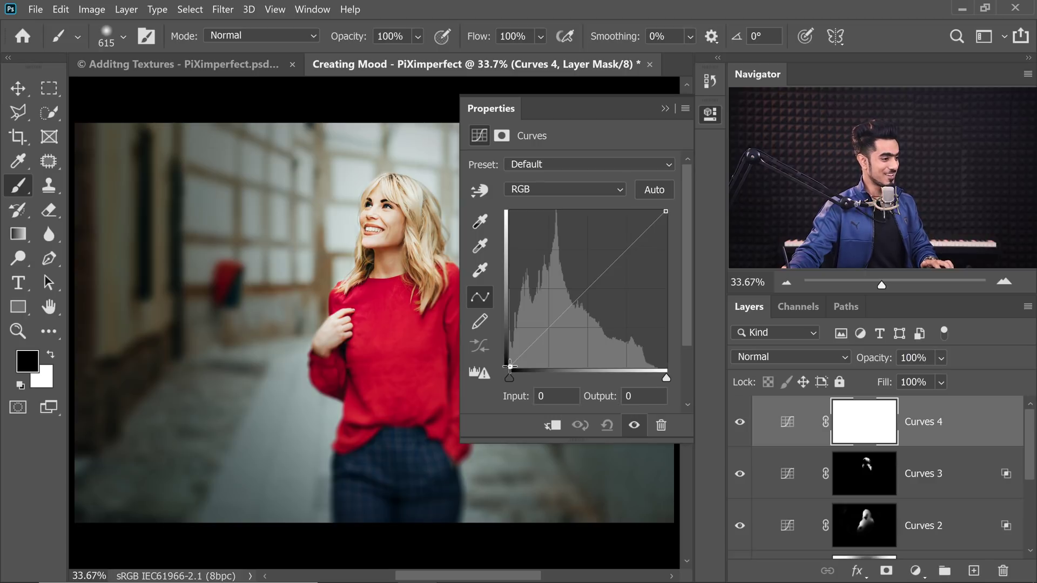
drag(509, 367, 503, 346)
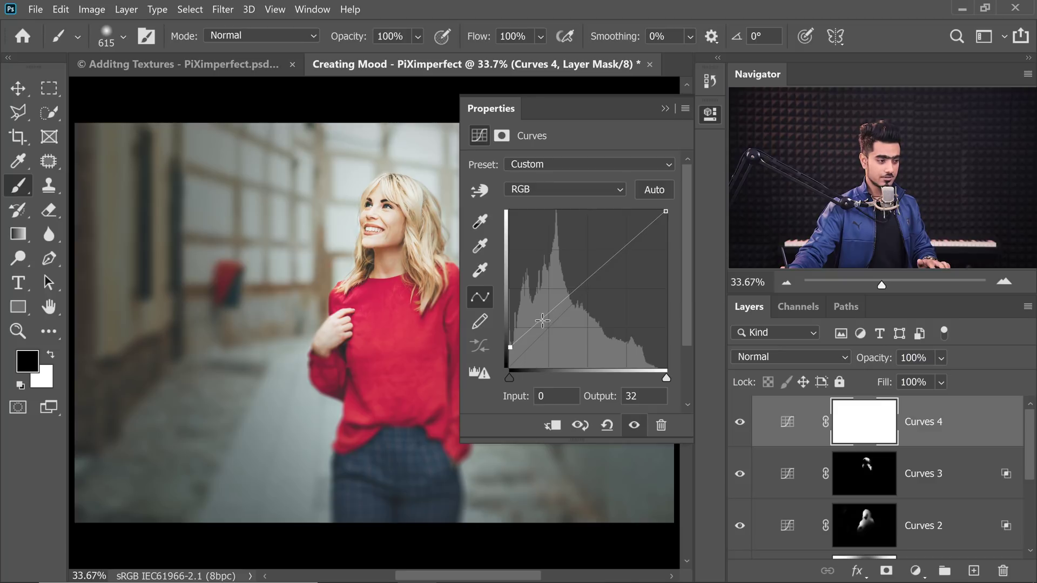
drag(541, 319, 544, 323)
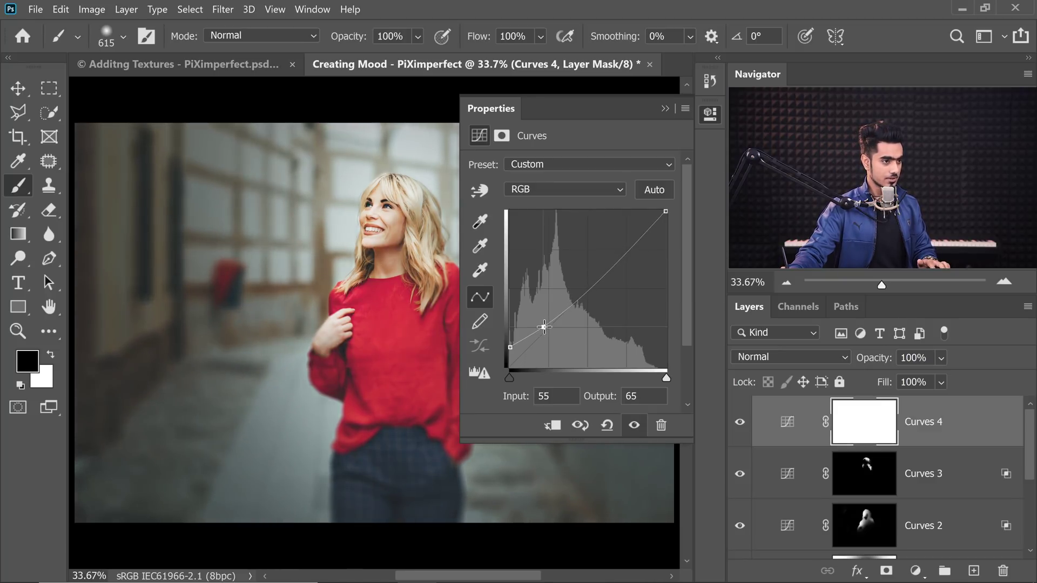
drag(544, 327, 544, 328)
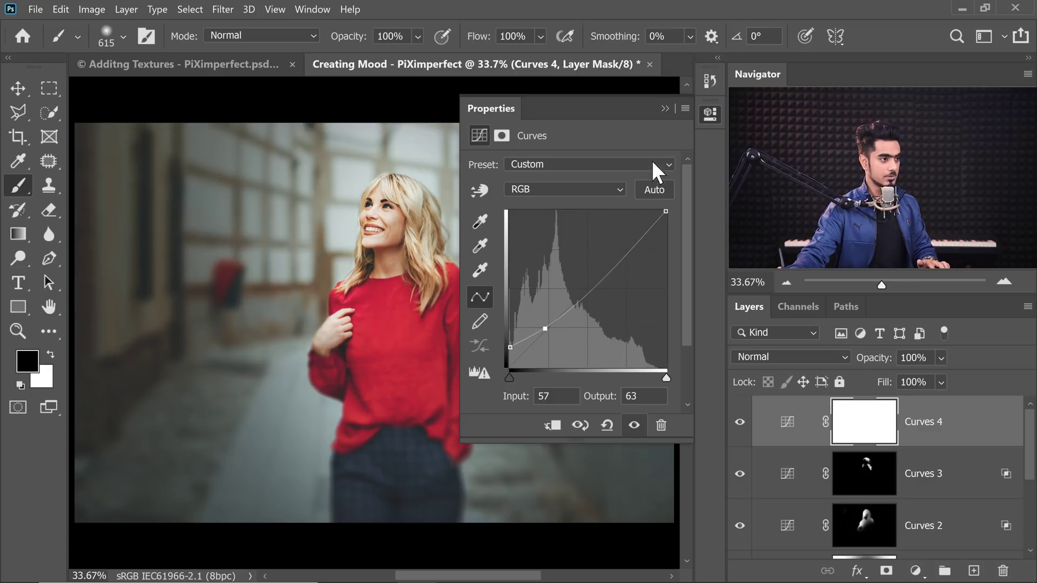
click(664, 108)
click(739, 422)
click(740, 424)
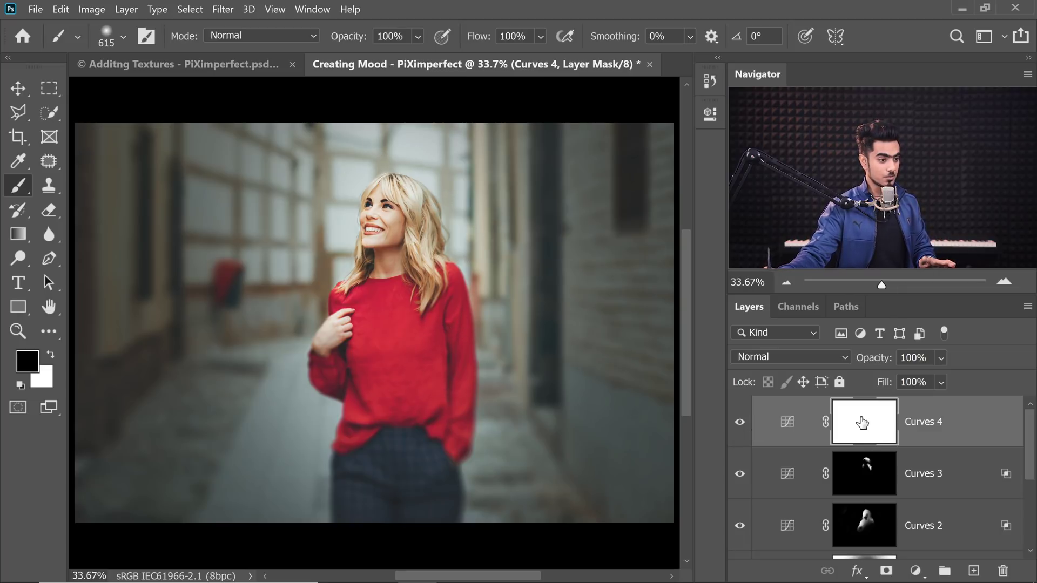
Step: Paint a soft black spot on the Curves 4 mask with a ~2500 px brush to spare the face
drag(293, 278, 589, 308)
mouse_move(314, 325)
mouse_down()
mouse_move(403, 326)
mouse_move(293, 310)
mouse_up()
drag(389, 232, 393, 233)
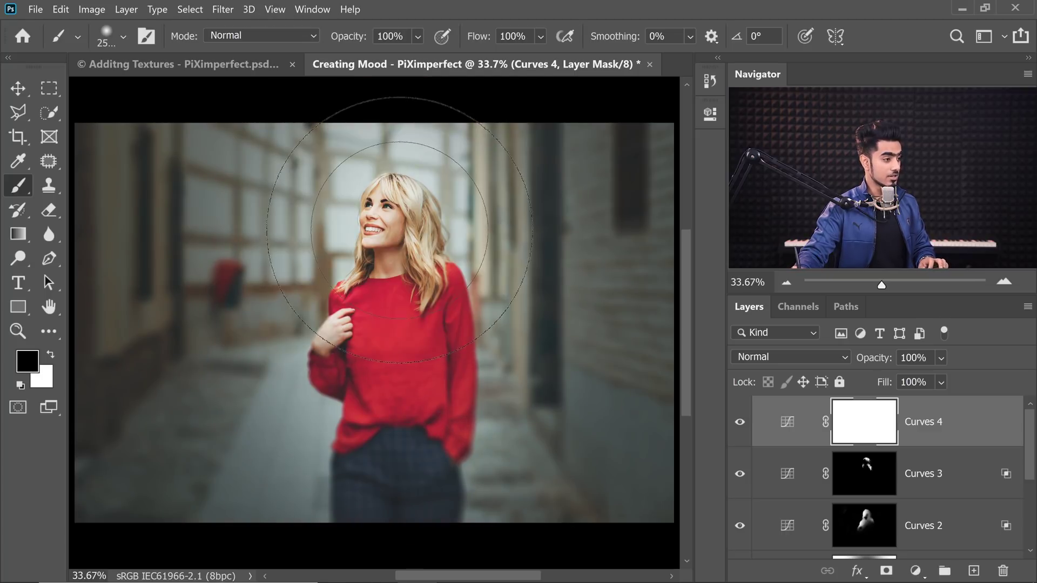
click(393, 229)
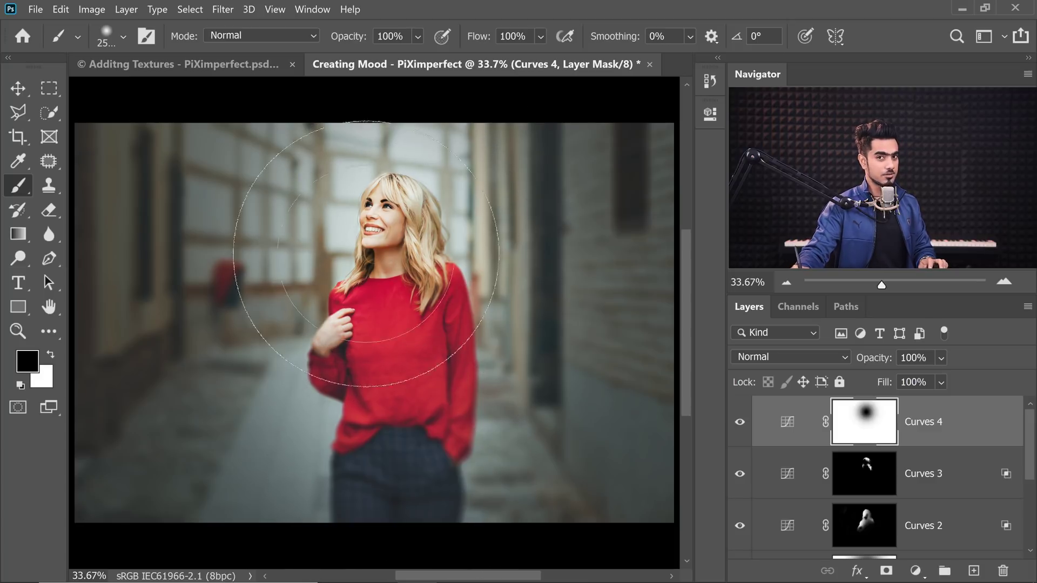
Step: Stretch the mask spot into a tall, wide oval over the woman and reopen the Curves 4 settings
key(ctrl+t)
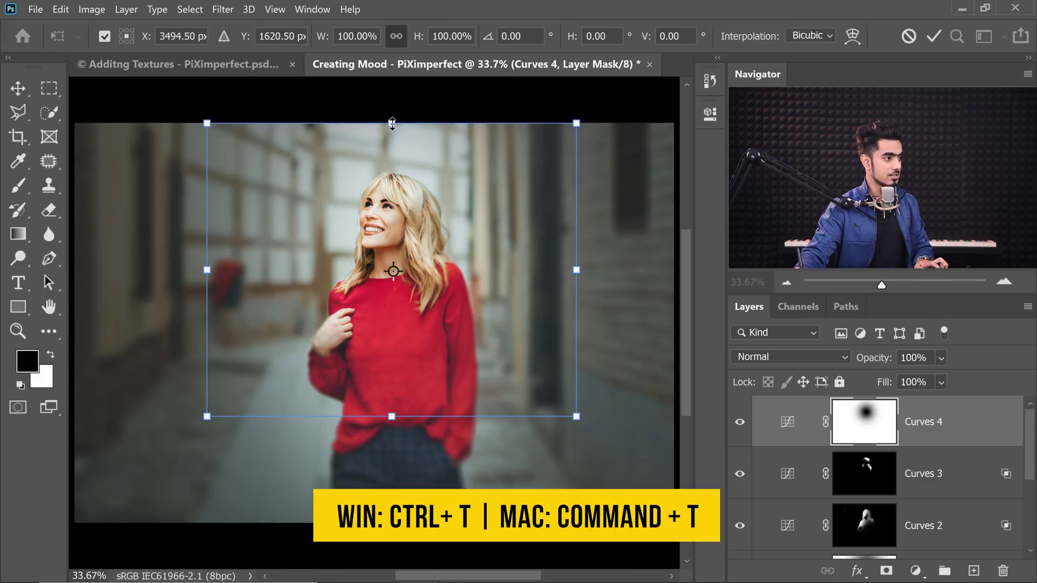
drag(392, 123, 392, 76)
drag(398, 422, 398, 536)
drag(579, 302, 633, 303)
drag(474, 307, 451, 281)
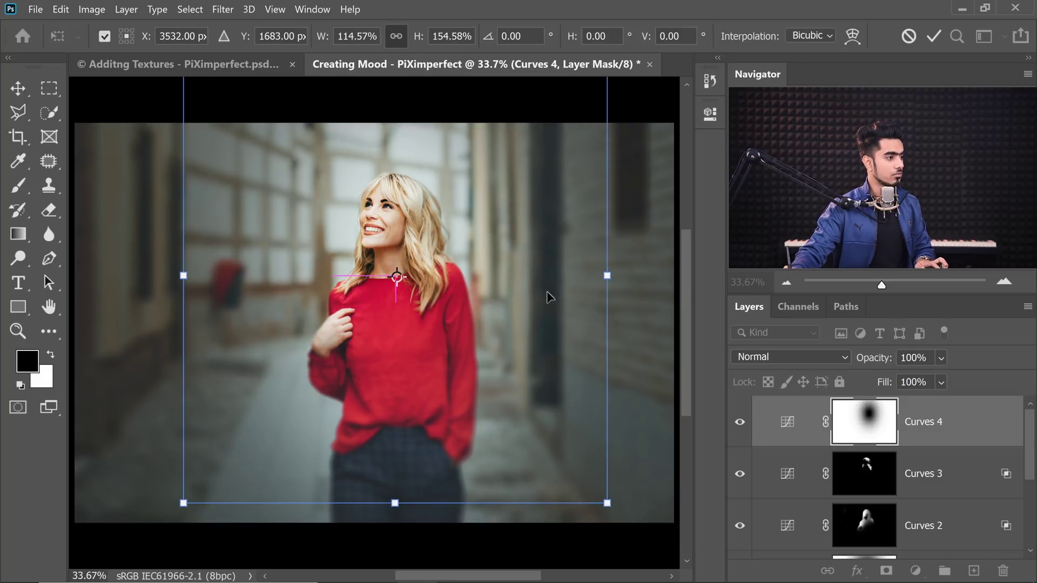
key(Return)
key(b)
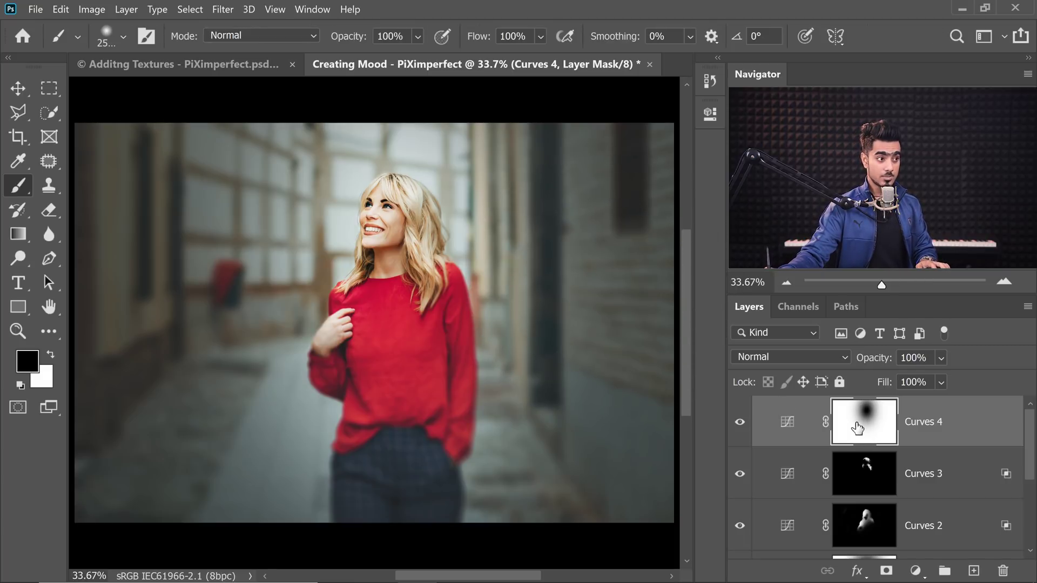
click(710, 114)
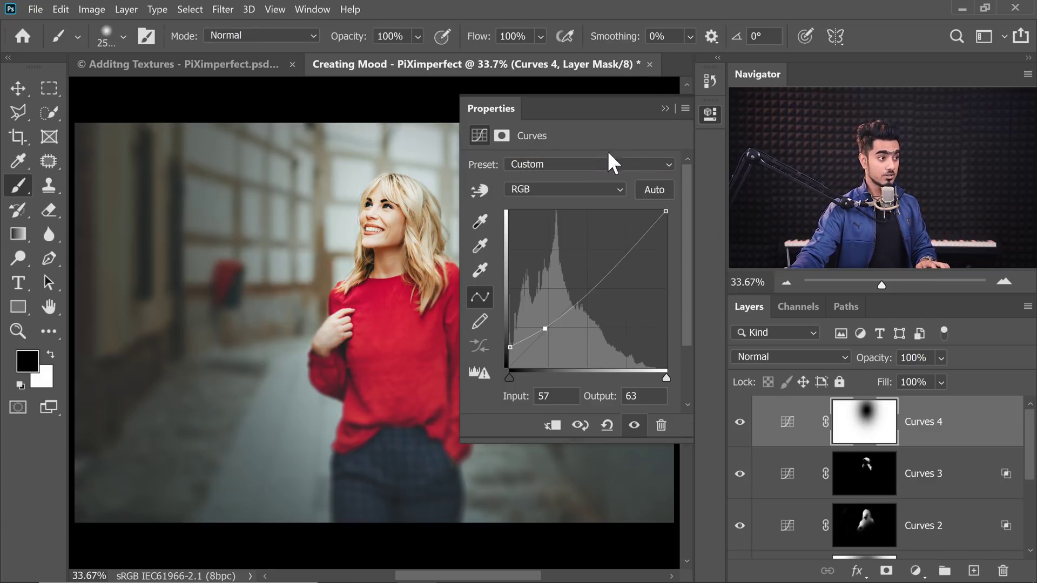
Step: Set the Curves 4 mask density to 65%, then scroll down the Layers panel
click(501, 136)
drag(663, 232, 531, 233)
drag(610, 238, 585, 234)
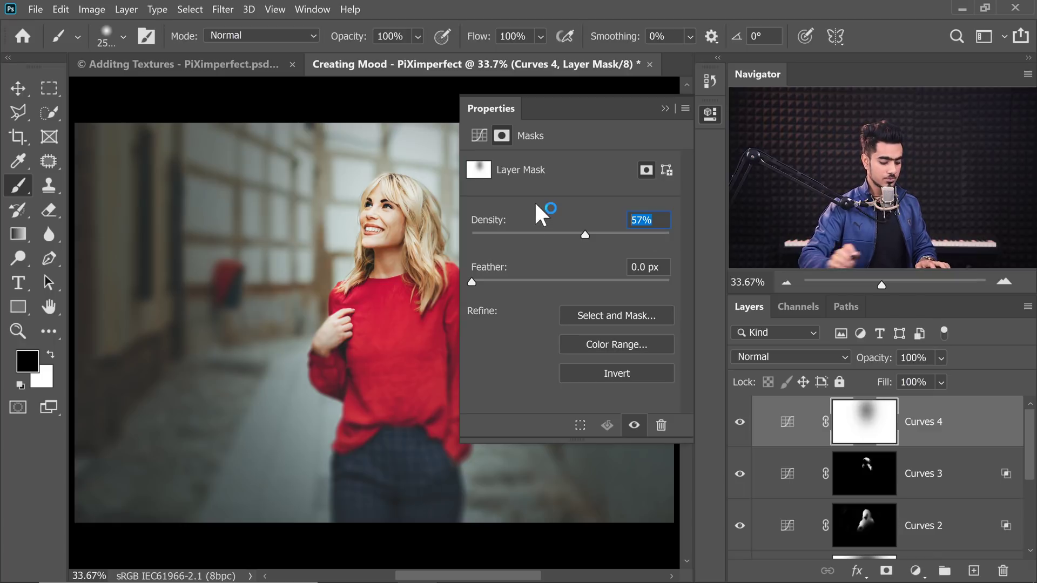
text(65)
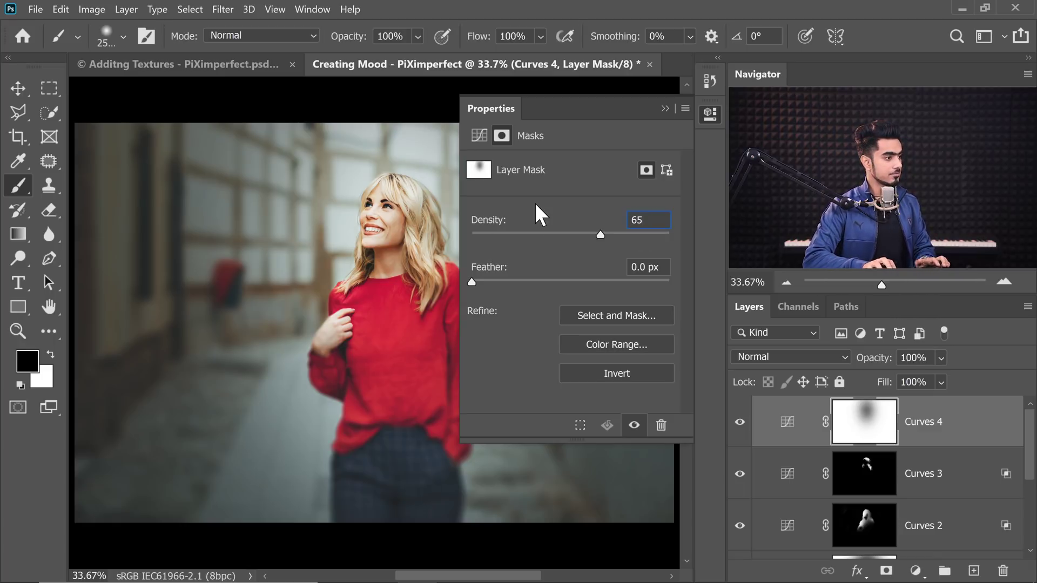
key(Return)
click(665, 109)
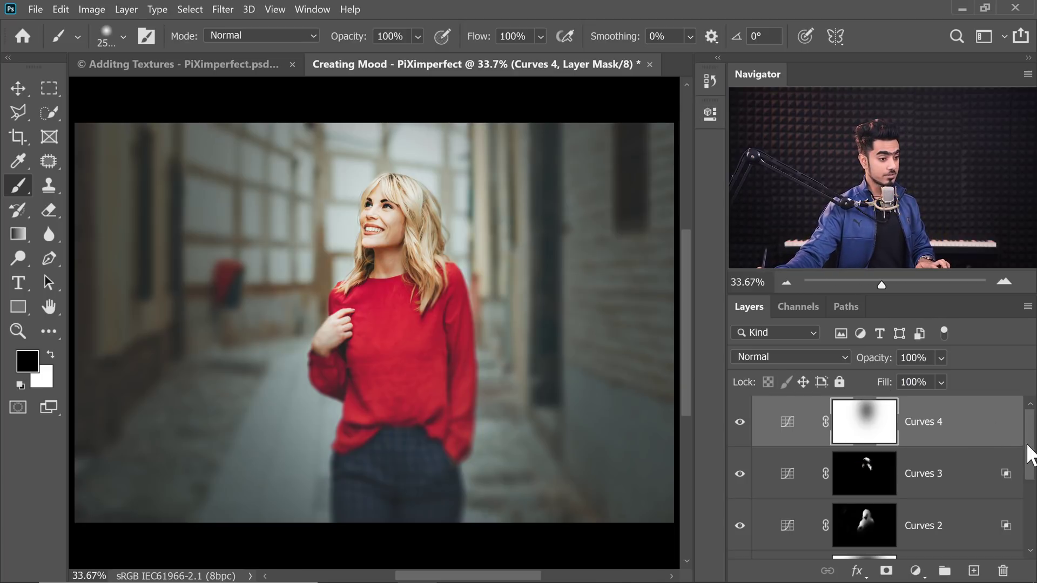
drag(1033, 454, 1029, 491)
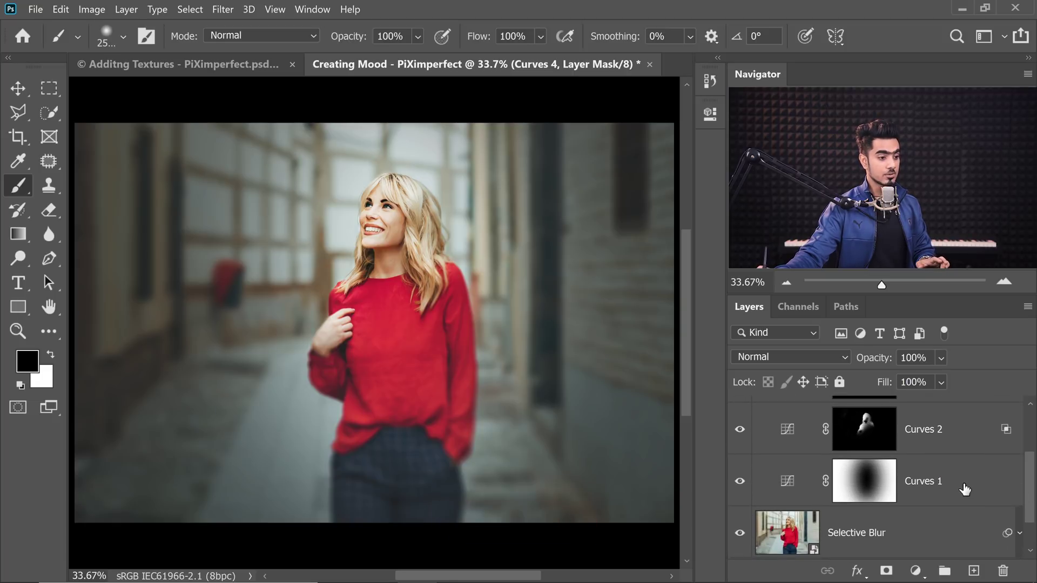
Step: Select Curves 1 through 4, group them, and name the group Lighting
shift+click(946, 488)
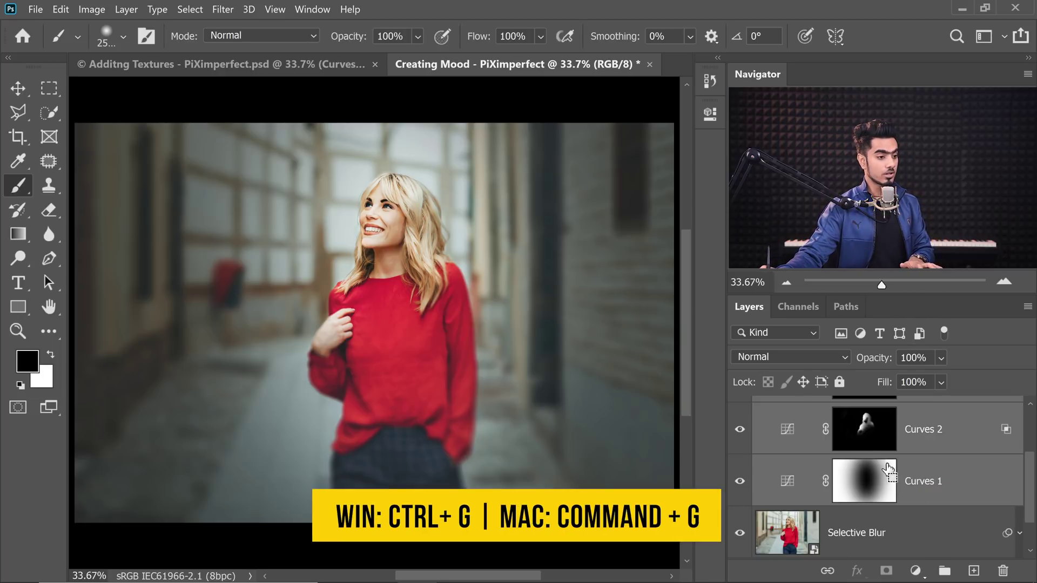
key(ctrl+g)
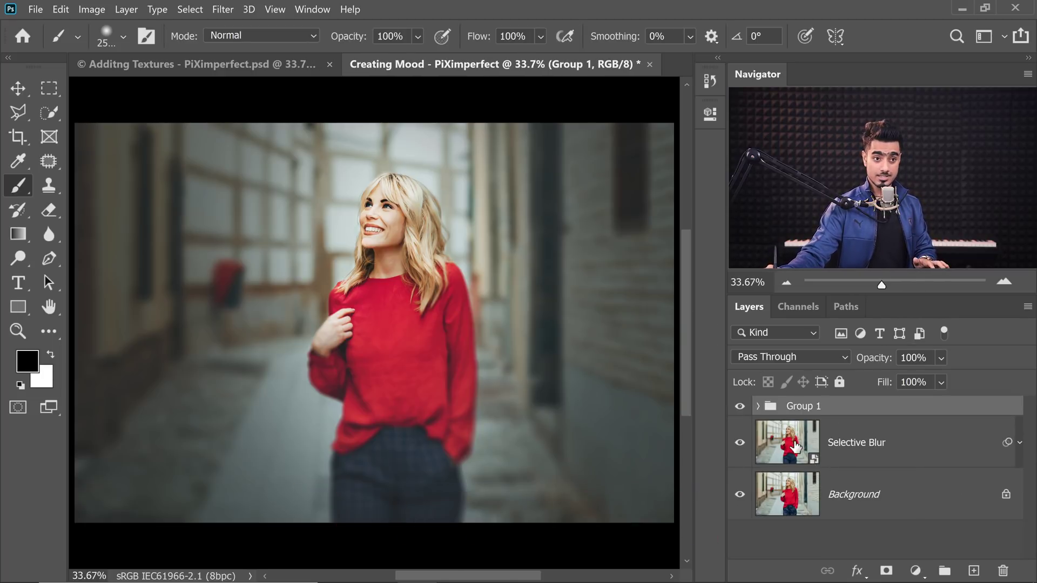
double_click(810, 411)
text(Li)
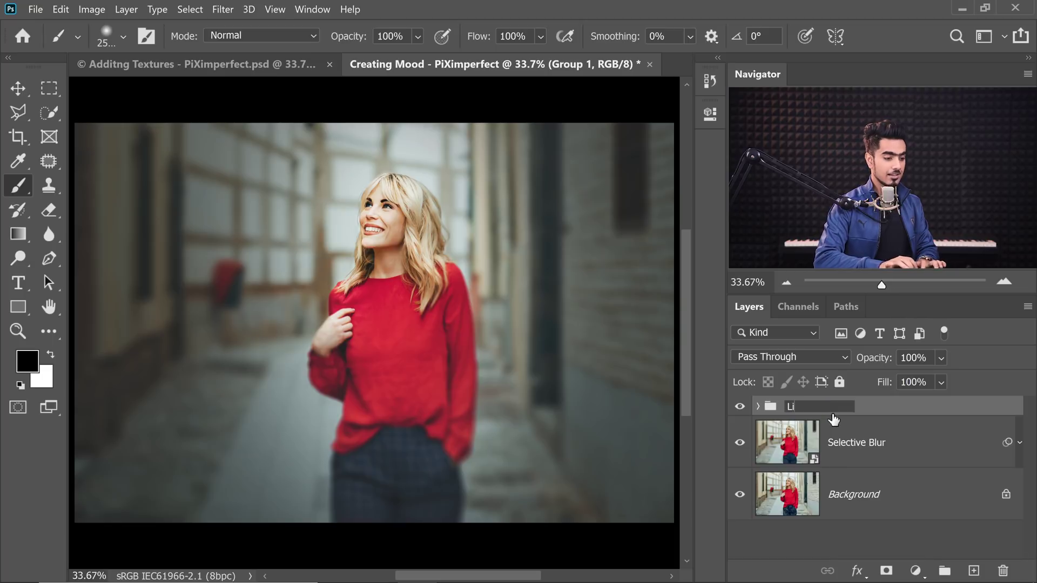
text(ghting)
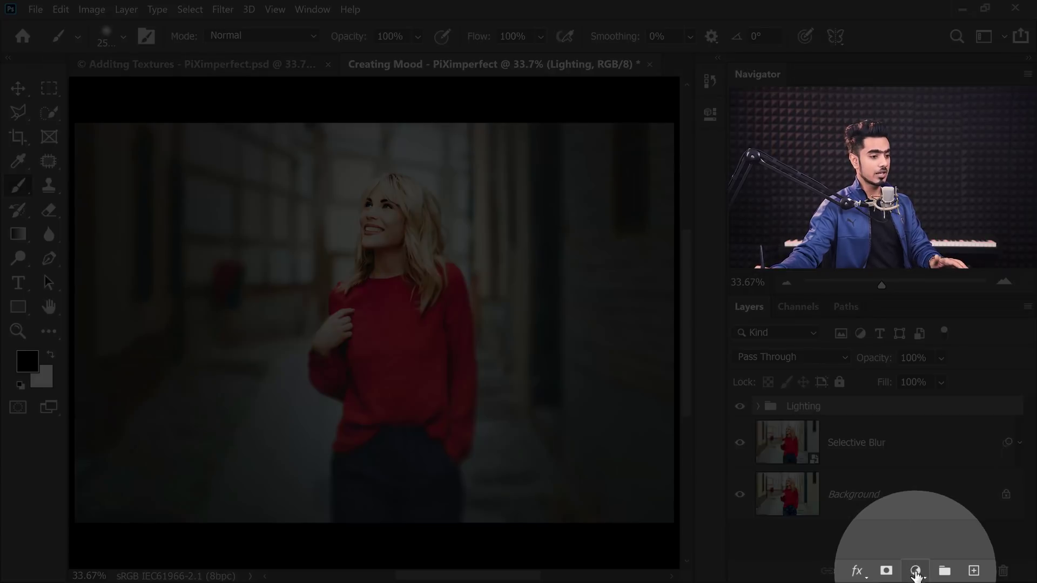
Step: Add a Color Lookup layer using the Crisp_Warm.look LUT at 50% opacity
click(913, 571)
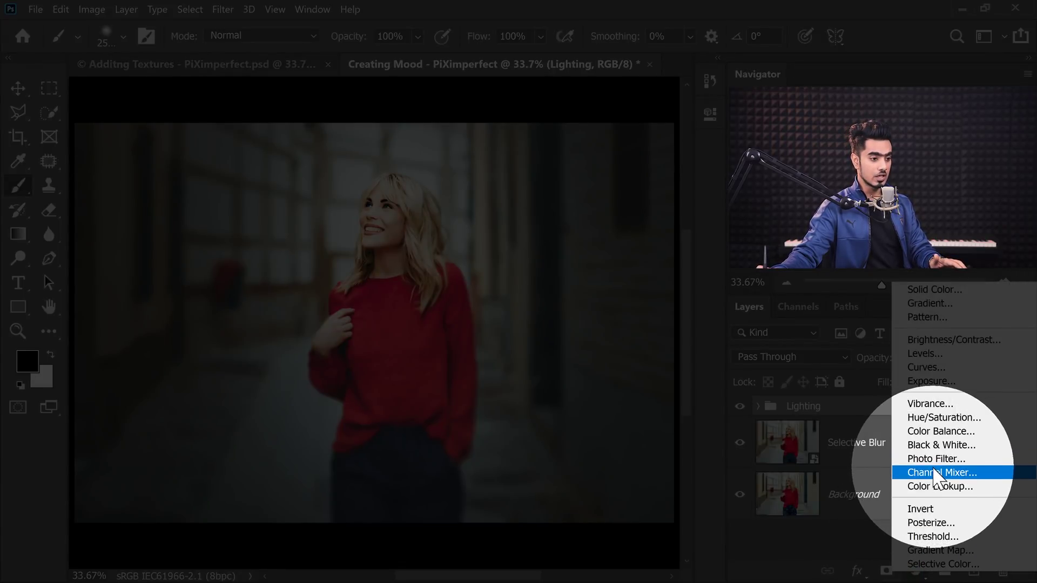
click(938, 486)
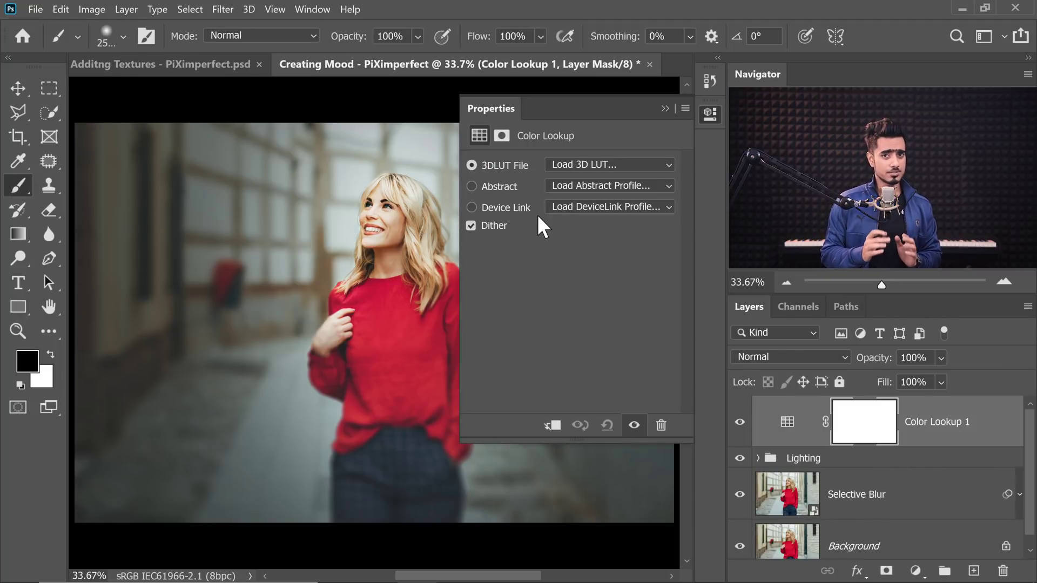
click(592, 163)
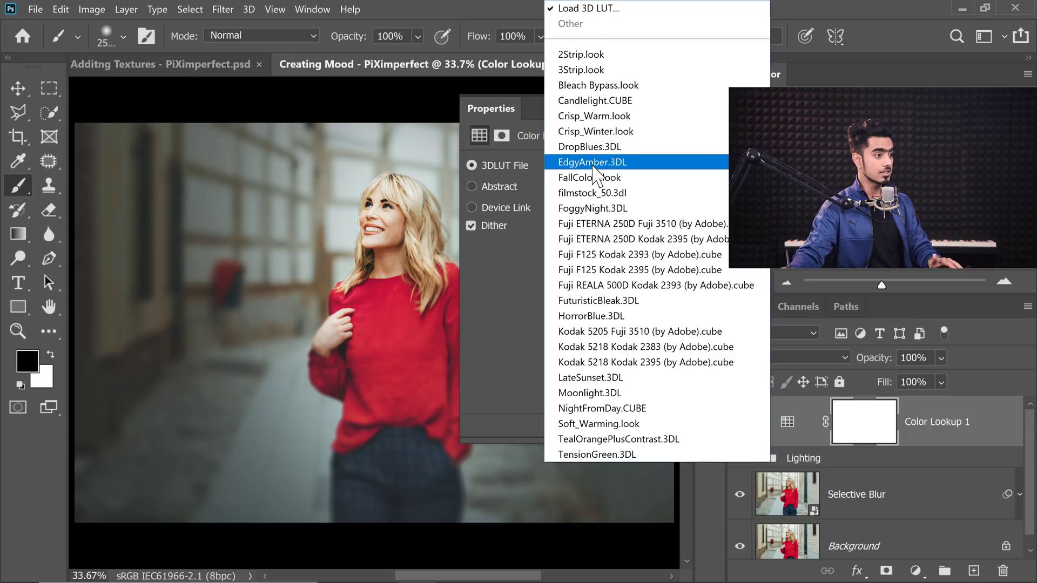
click(599, 116)
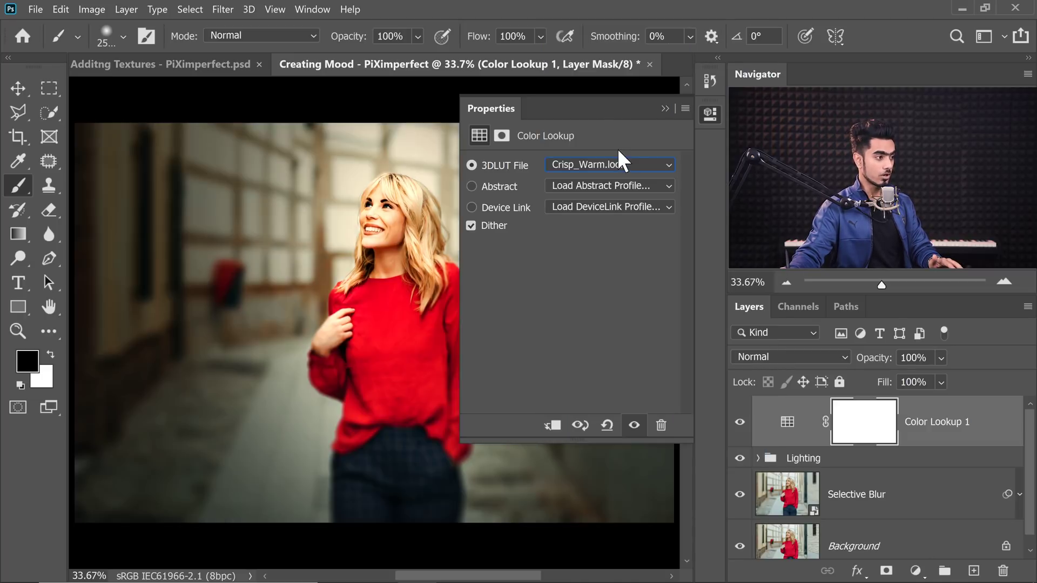
click(665, 109)
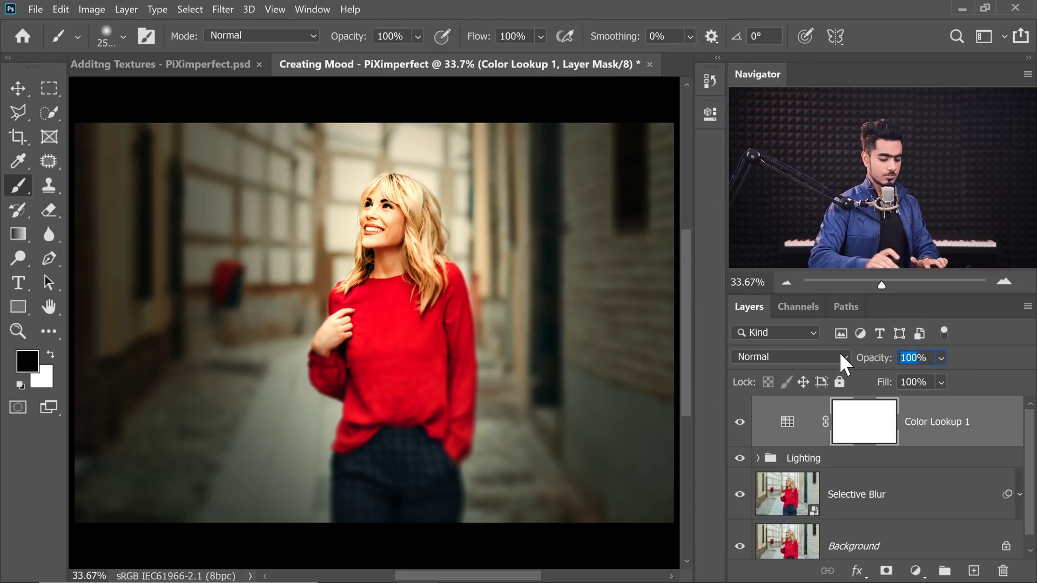
text(50)
key(Return)
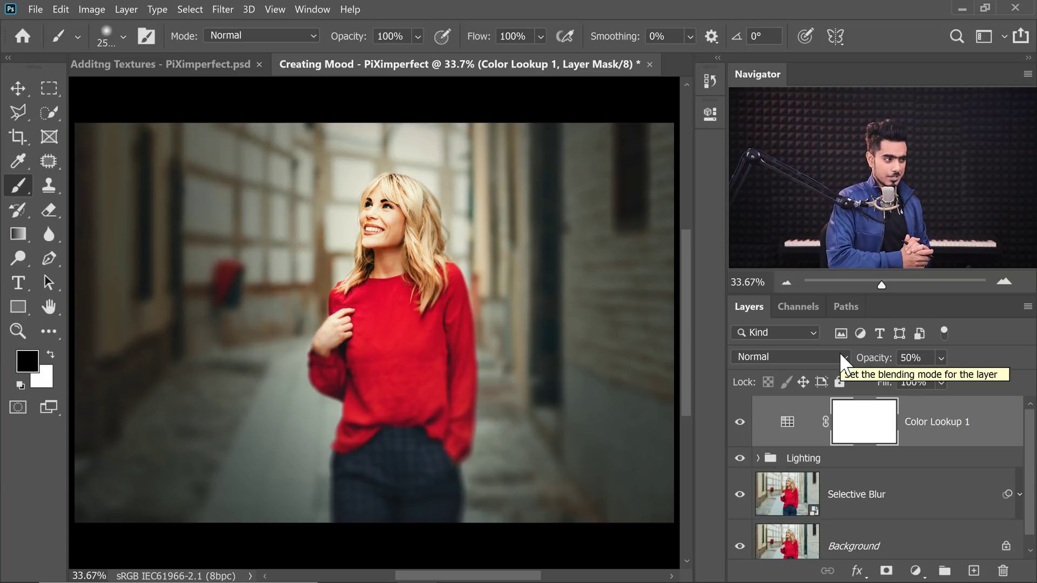
click(916, 571)
Step: Add a second Color Lookup with FuturisticBleak.3DL, trying 20% opacity before settling on 30%
click(921, 484)
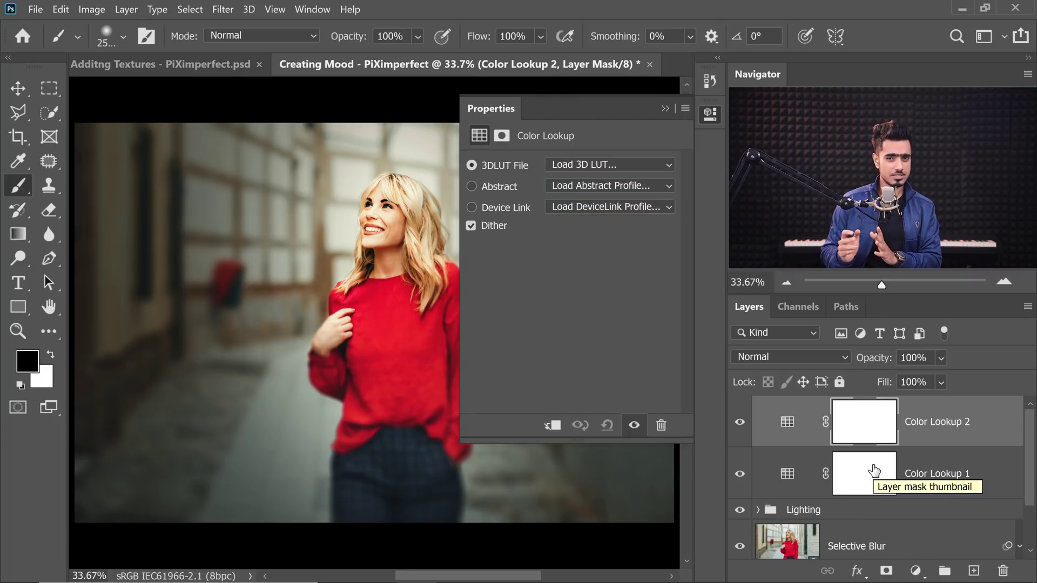
click(615, 163)
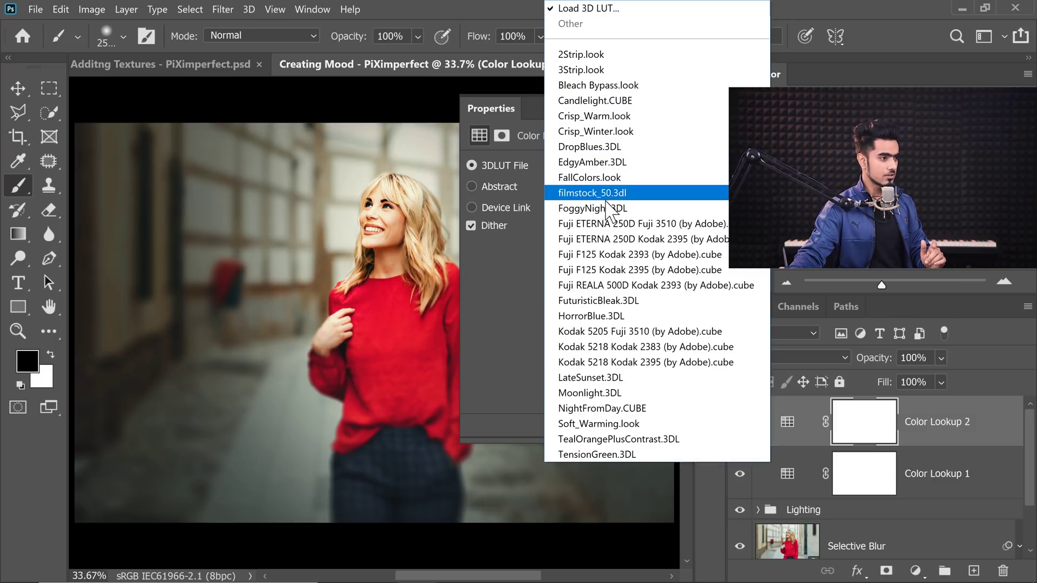
click(611, 300)
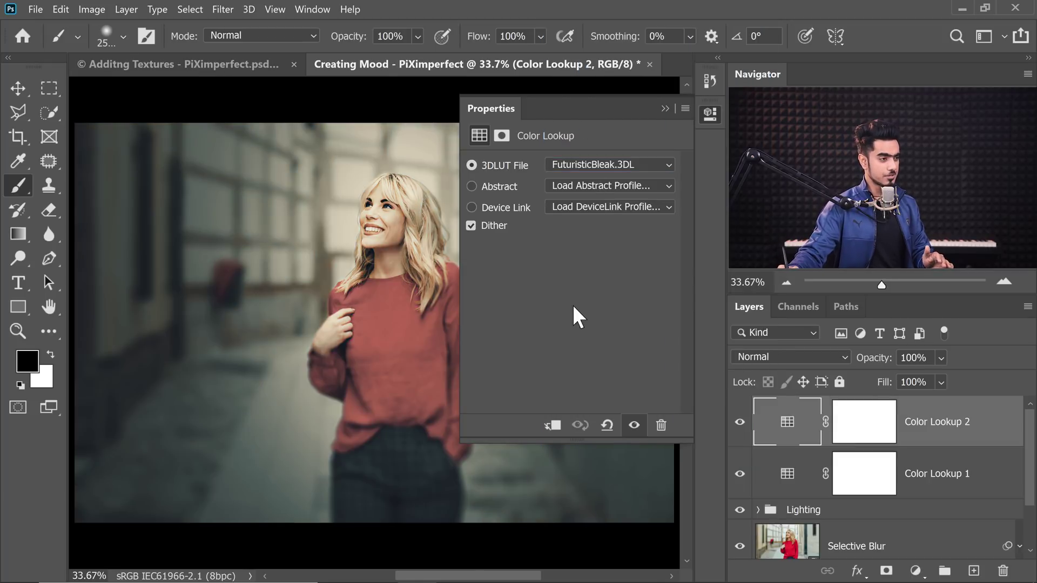
click(661, 106)
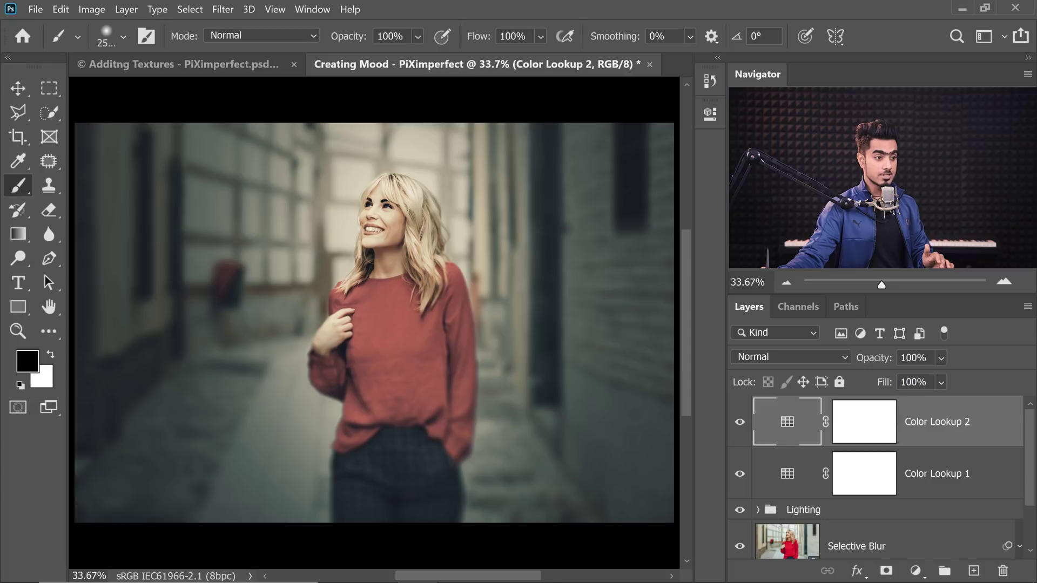
text(20)
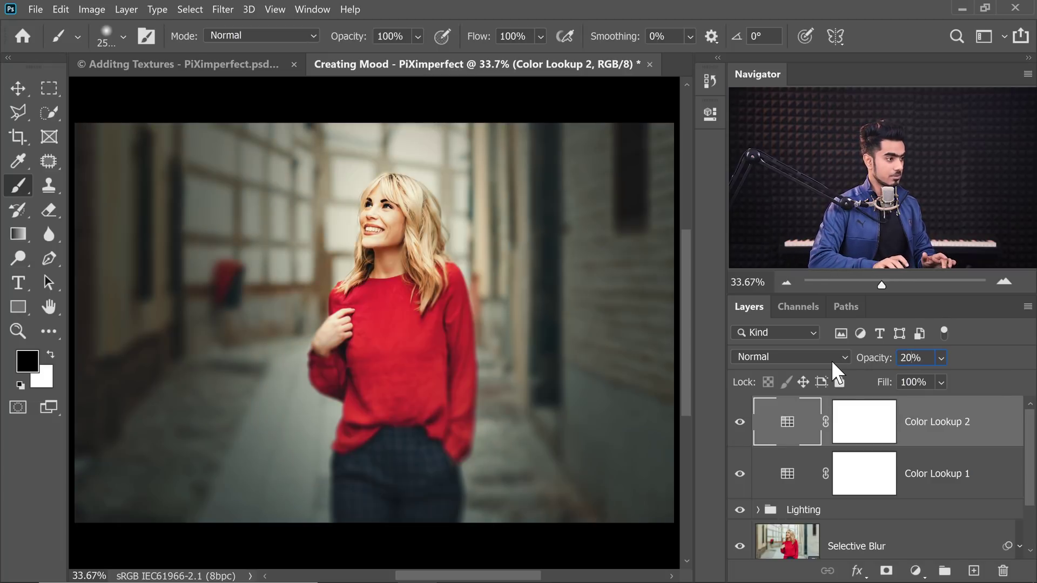
key(Return)
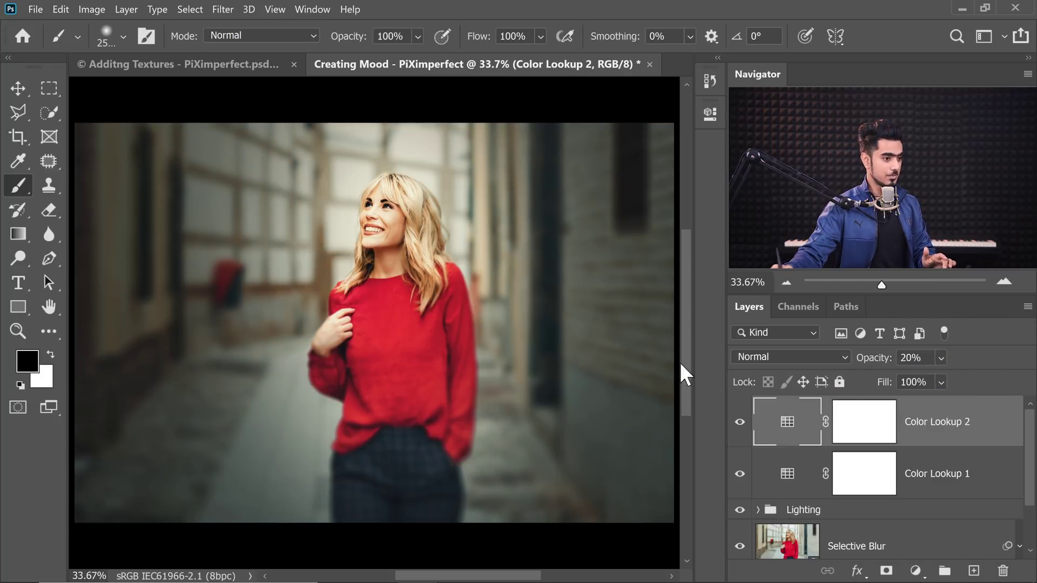
click(740, 422)
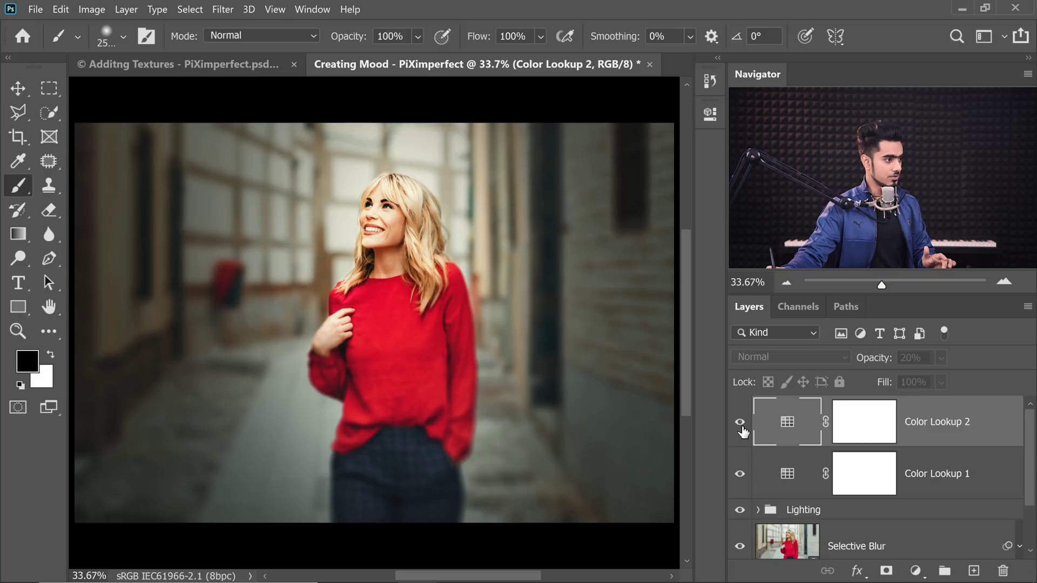
click(741, 425)
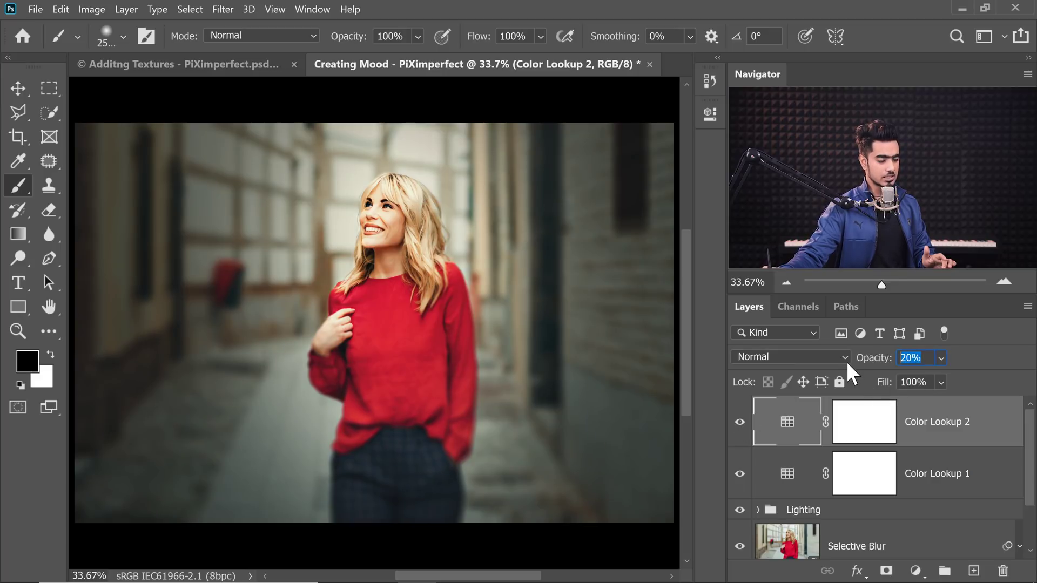
text(30)
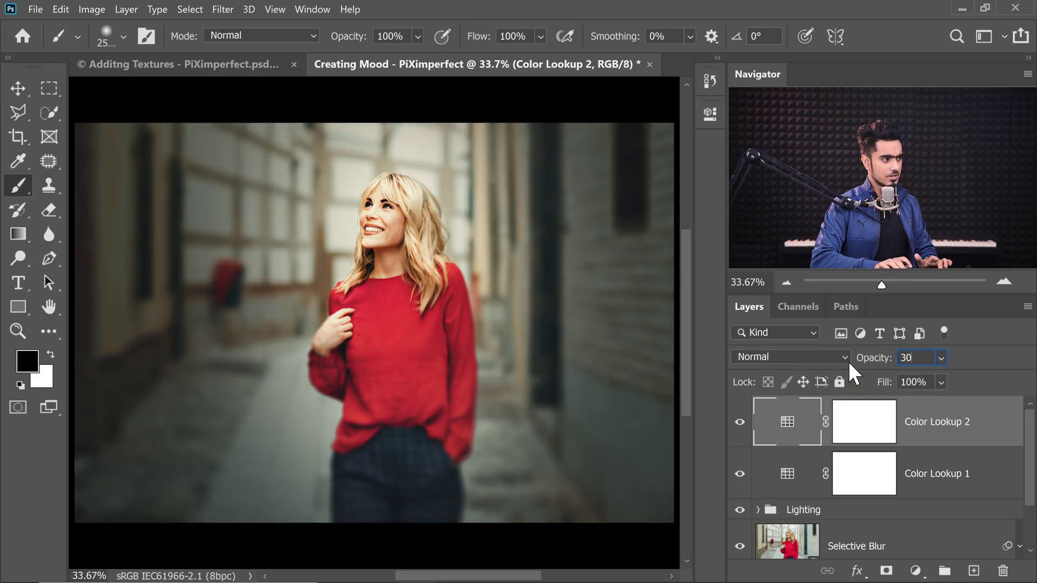
key(Return)
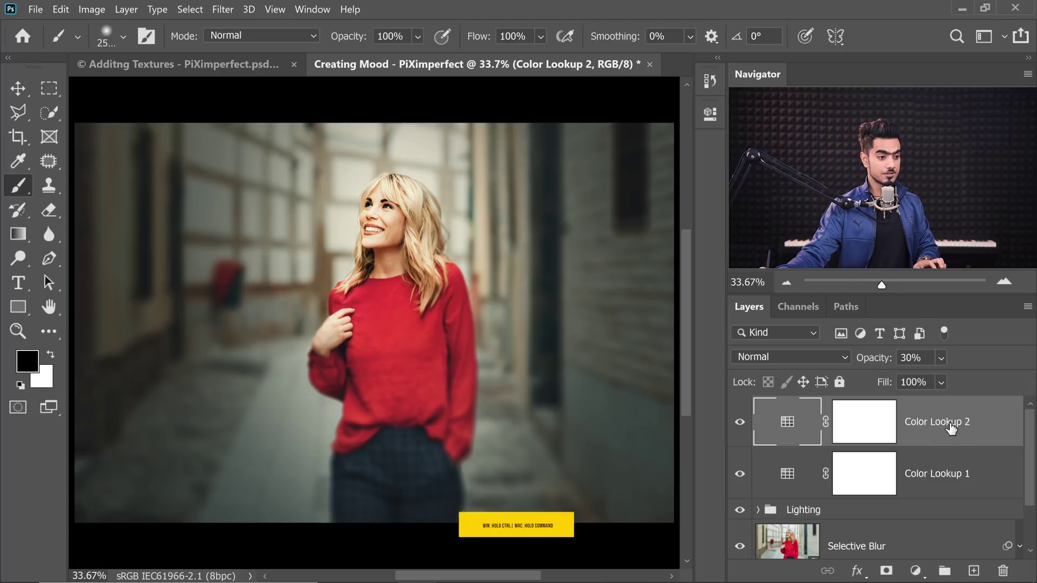
Step: Select both Color Lookup layers, group them, and name the group Color Grading
ctrl+click(996, 477)
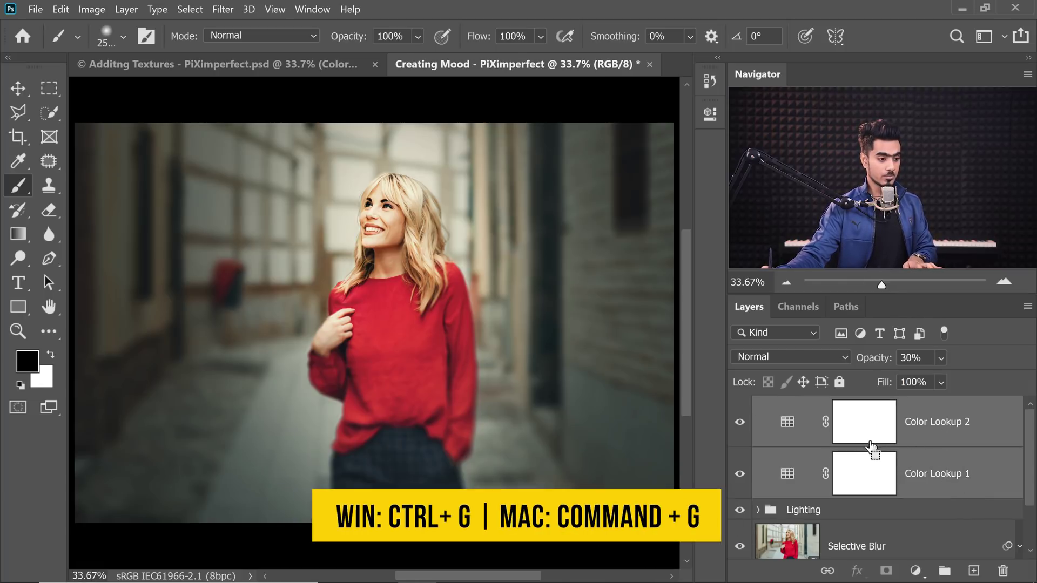
key(ctrl+g)
double_click(809, 414)
text(Co)
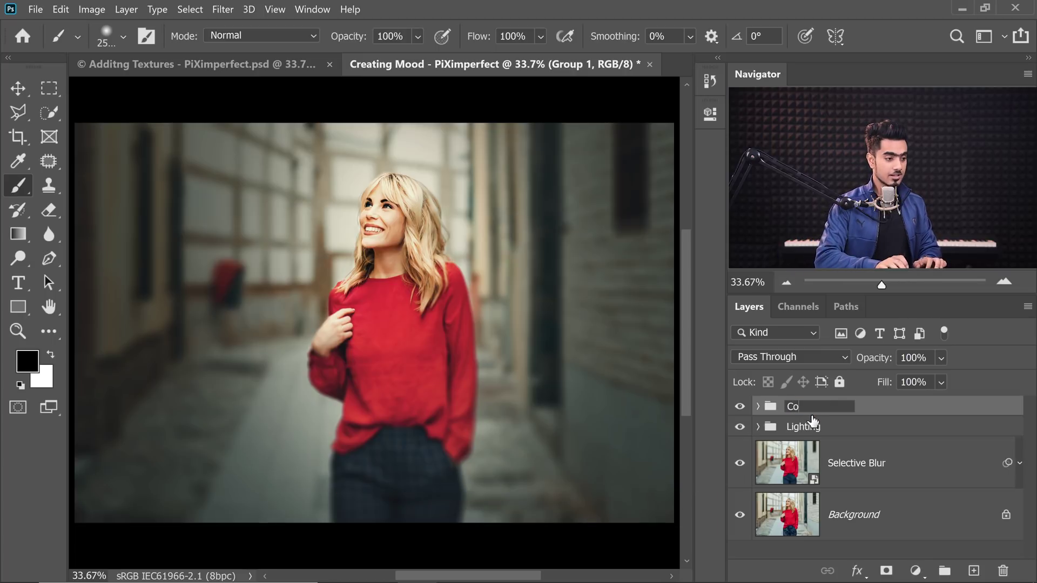
text(lor Grading)
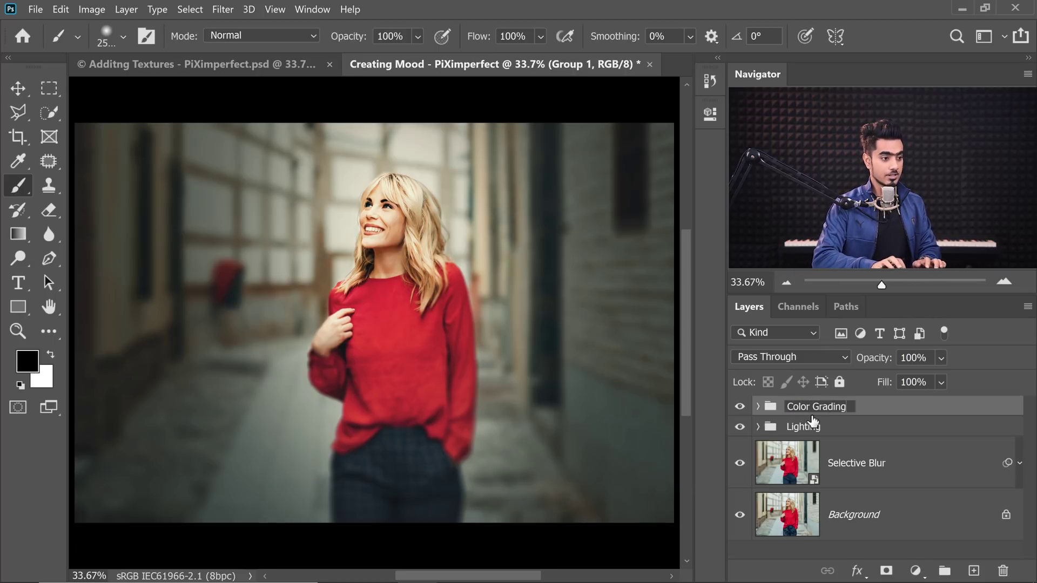
key(Return)
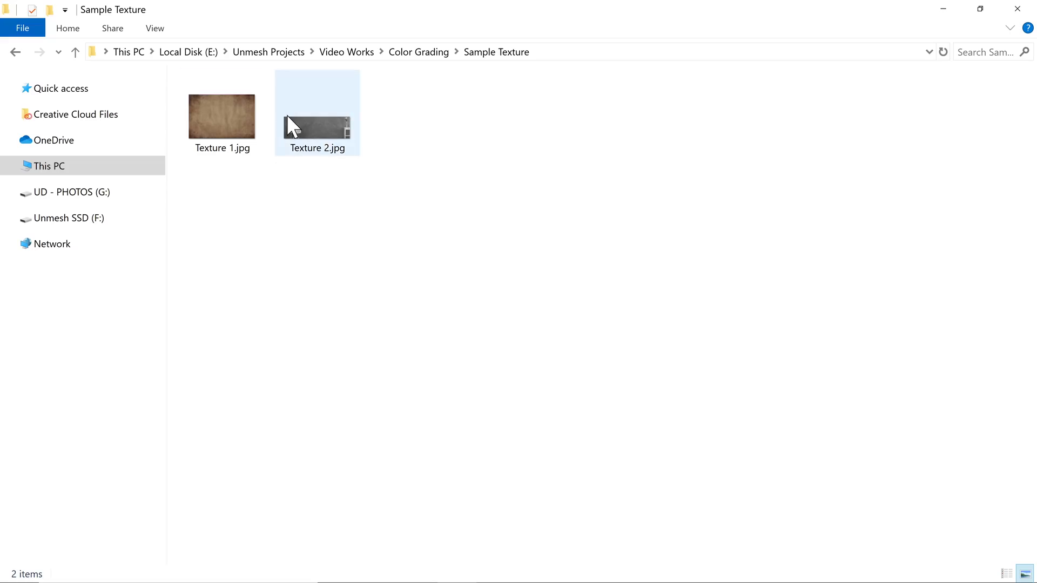
Step: Drag Texture 1.jpg from the Sample Texture folder onto the Photoshop canvas
click(230, 139)
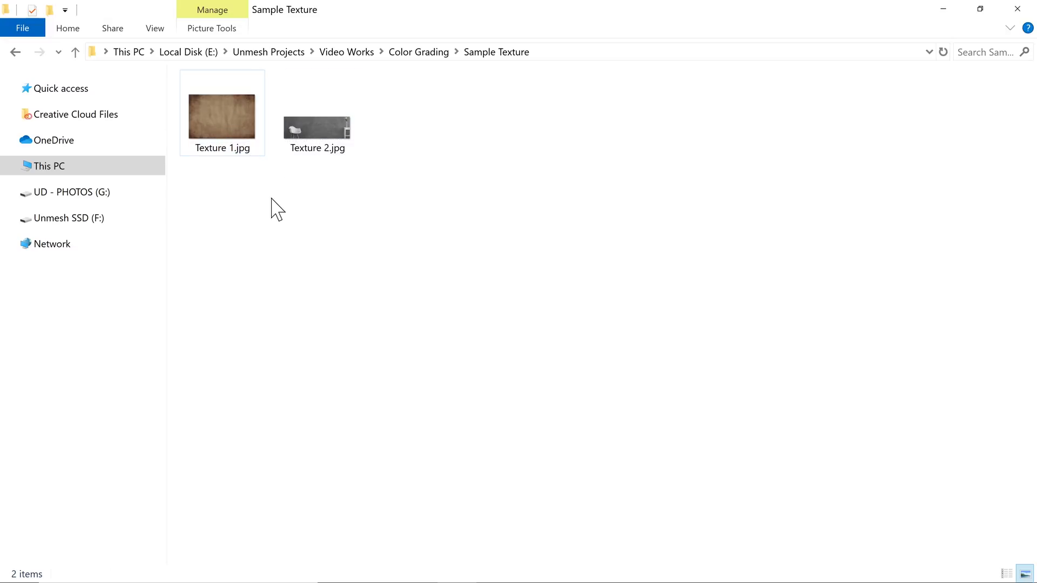
drag(248, 145, 413, 330)
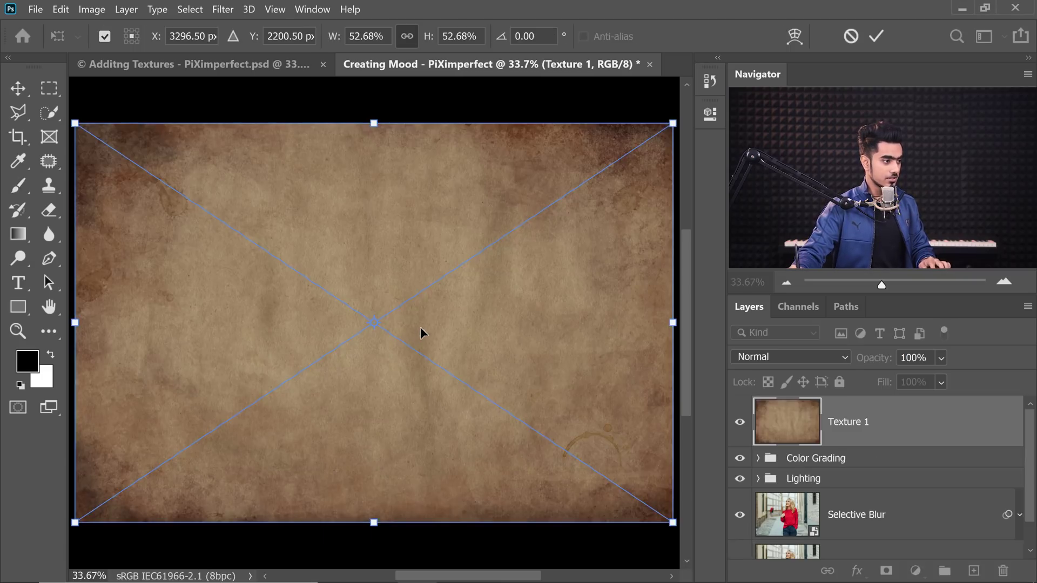
Step: Scale Texture 1 slightly to cover the canvas and commit the placement
scroll(439, 308, down, 1)
drag(655, 506, 657, 507)
key(Return)
key(b)
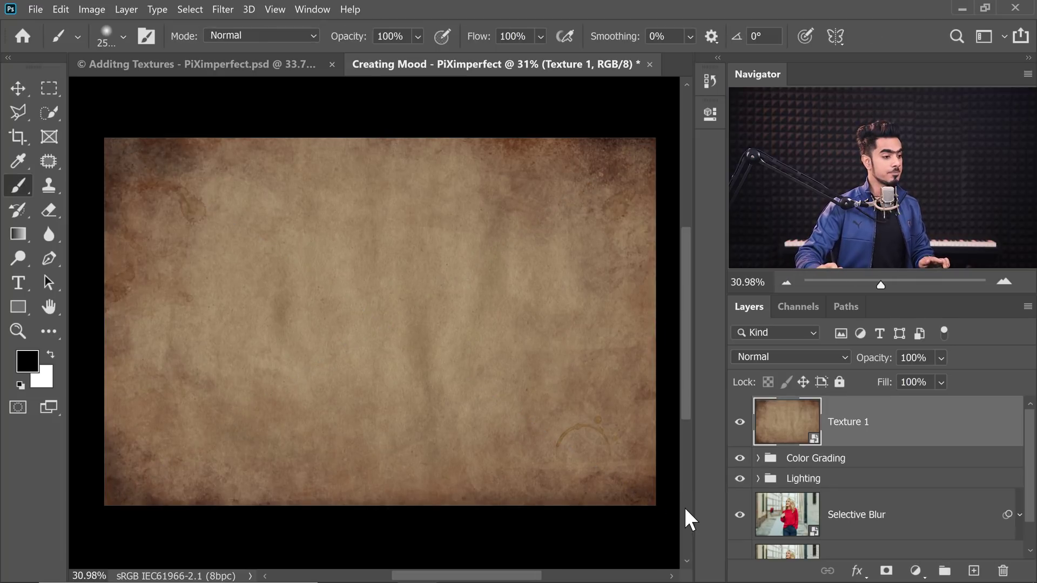
scroll(685, 507, up, 1)
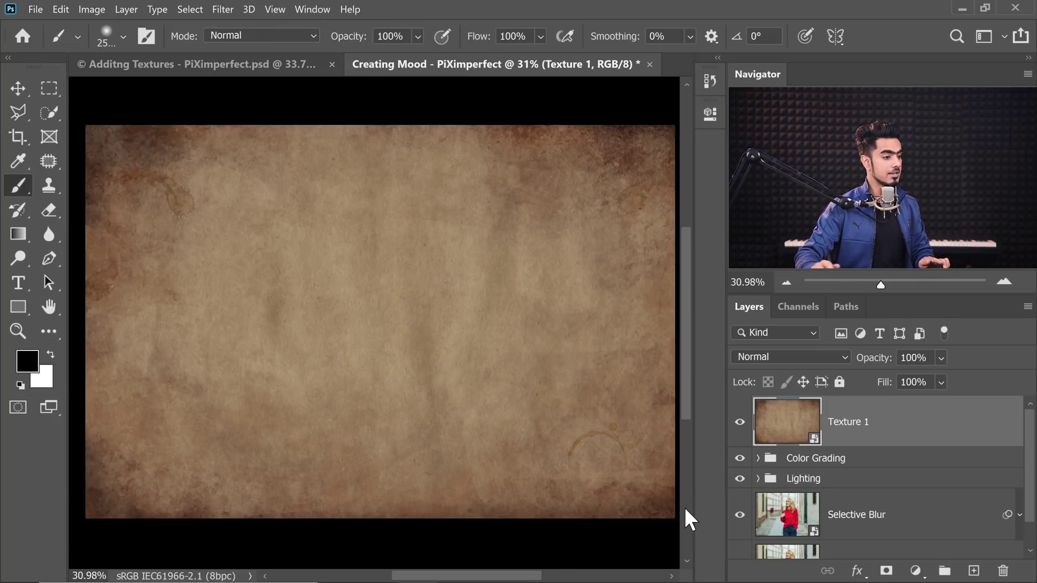
Step: Set Texture 1 to Screen blend mode at 50% opacity
click(774, 355)
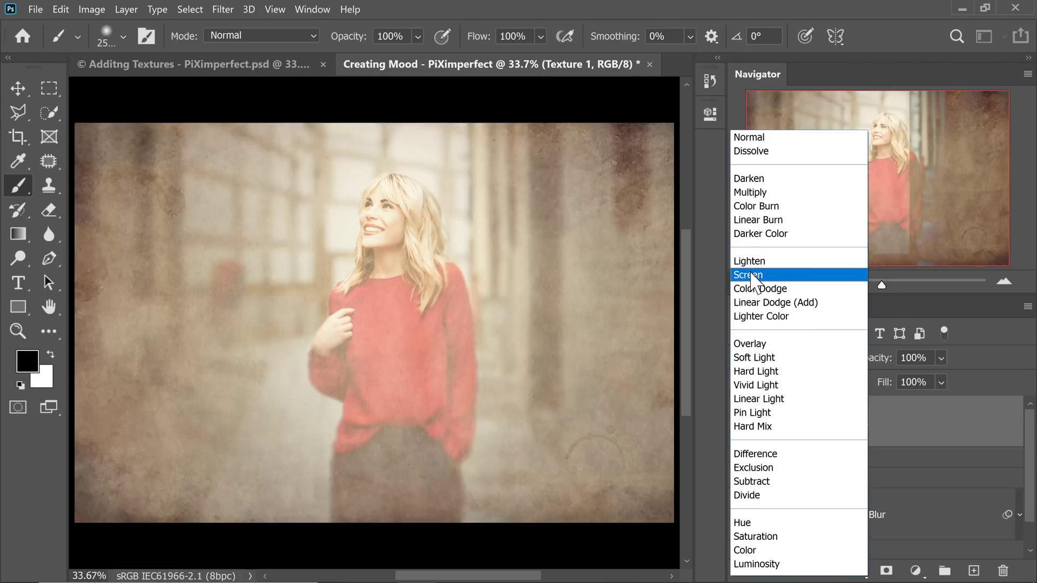
click(749, 277)
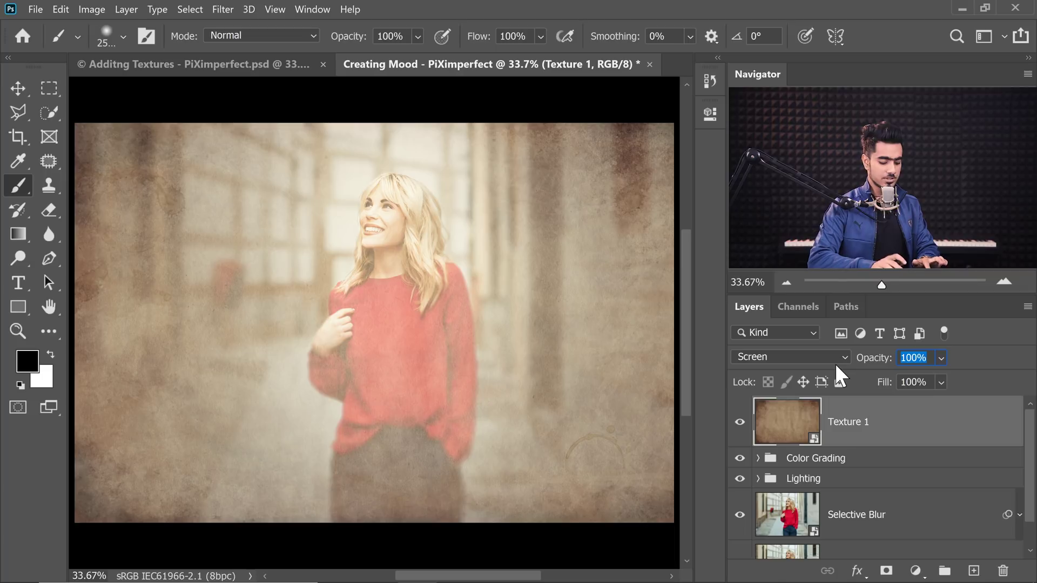
text(50)
key(Return)
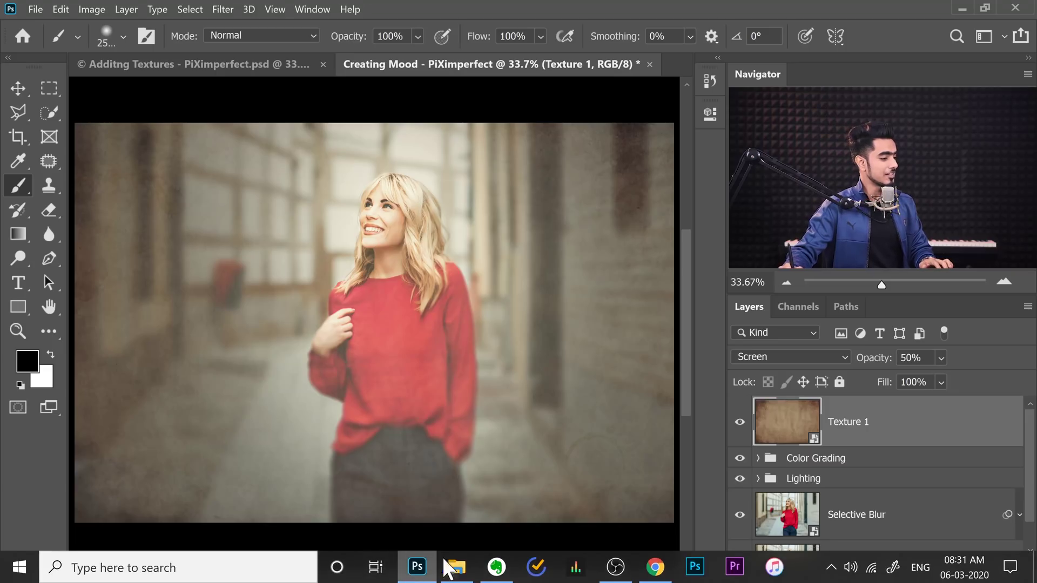
Step: Drag Texture 2.jpg from the Sample Texture folder into the Photoshop document
click(447, 569)
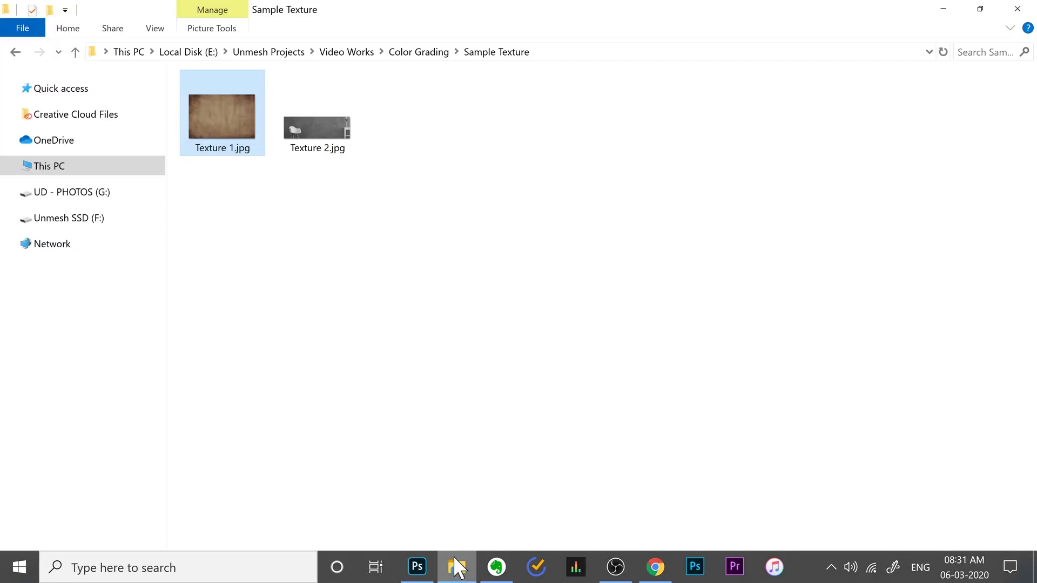
click(292, 129)
drag(316, 130, 344, 189)
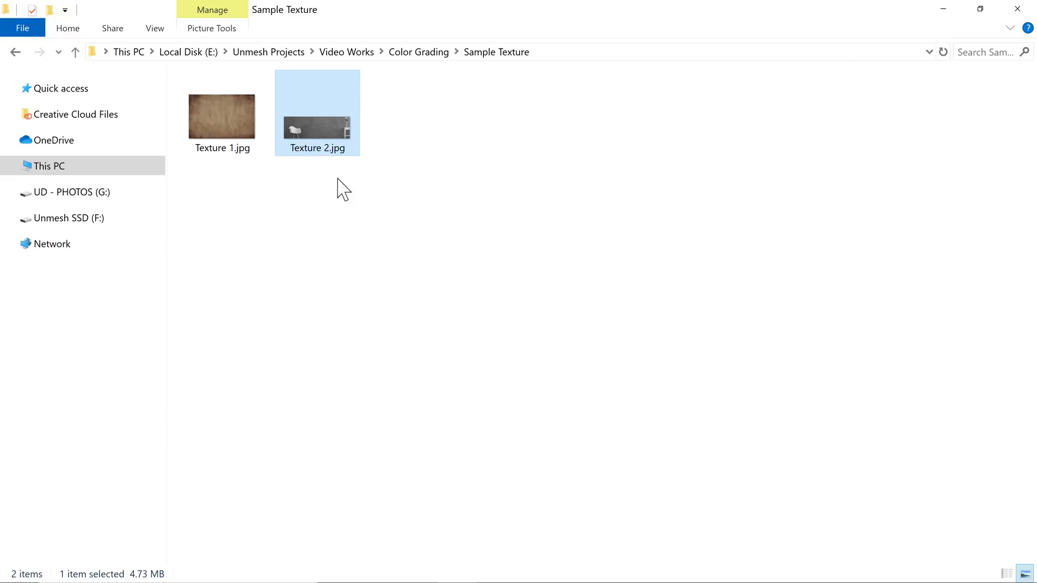
drag(308, 132, 421, 324)
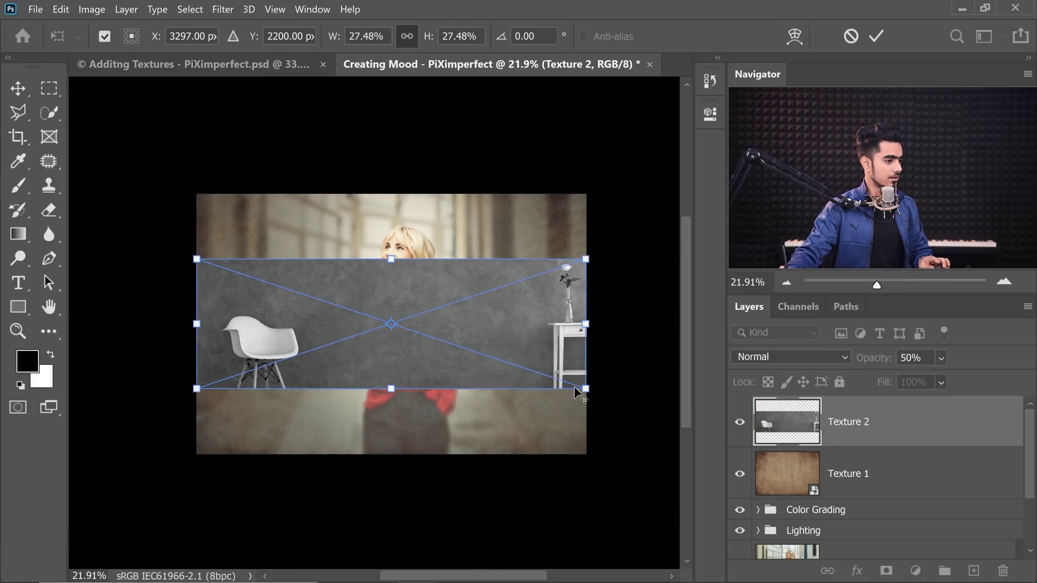
Step: Stretch Texture 2 to about 48.38% width and 56.40% height so it covers the whole canvas
drag(585, 389, 697, 468)
scroll(462, 384, down, 5)
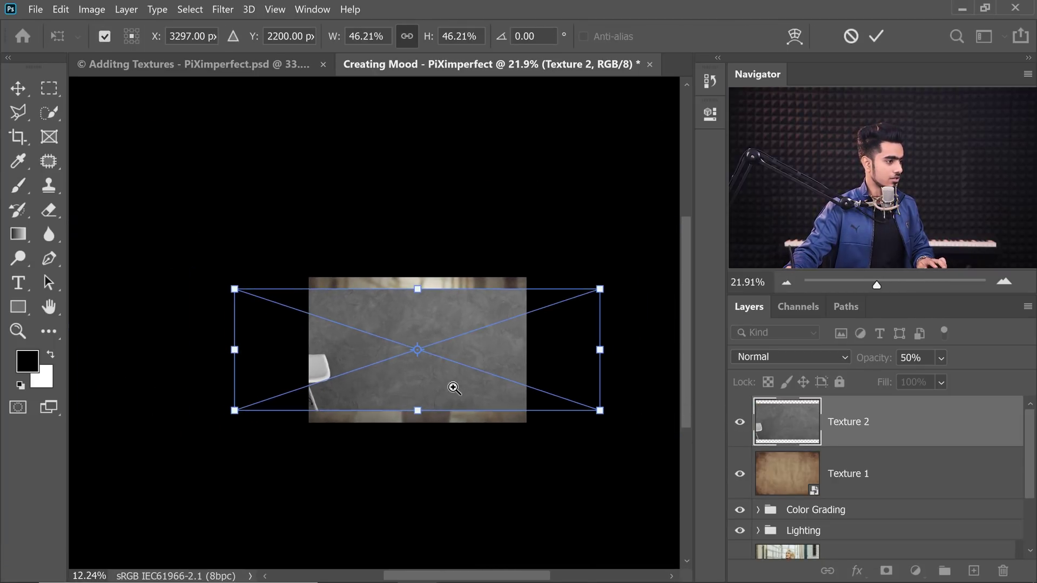
mouse_move(473, 377)
mouse_down()
mouse_move(432, 380)
mouse_move(471, 397)
mouse_up()
drag(383, 291, 383, 278)
drag(566, 411, 572, 424)
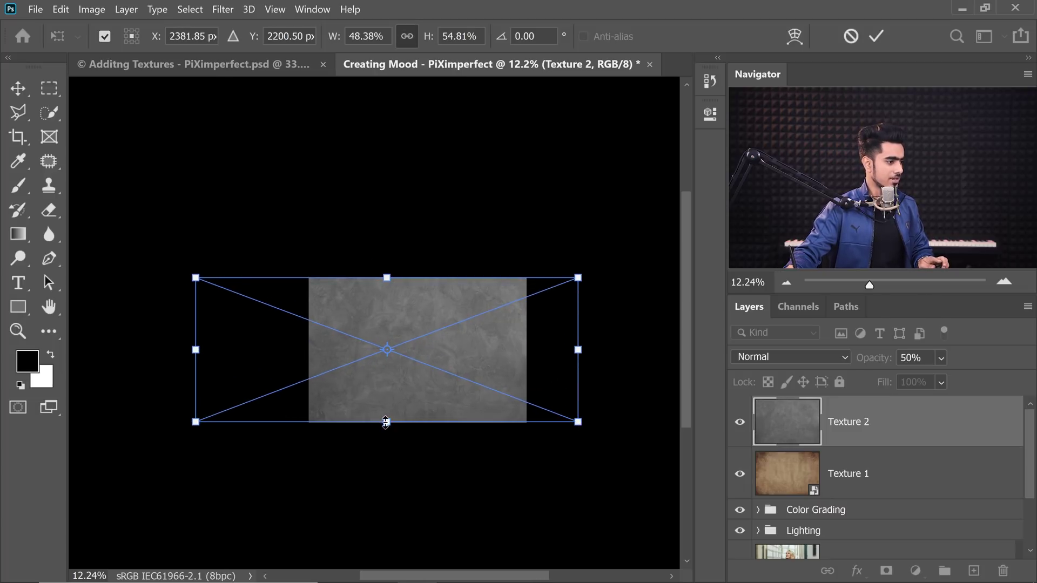
drag(385, 422, 386, 426)
Step: Commit Texture 2's placement and set its blend mode to Overlay
drag(389, 282, 389, 280)
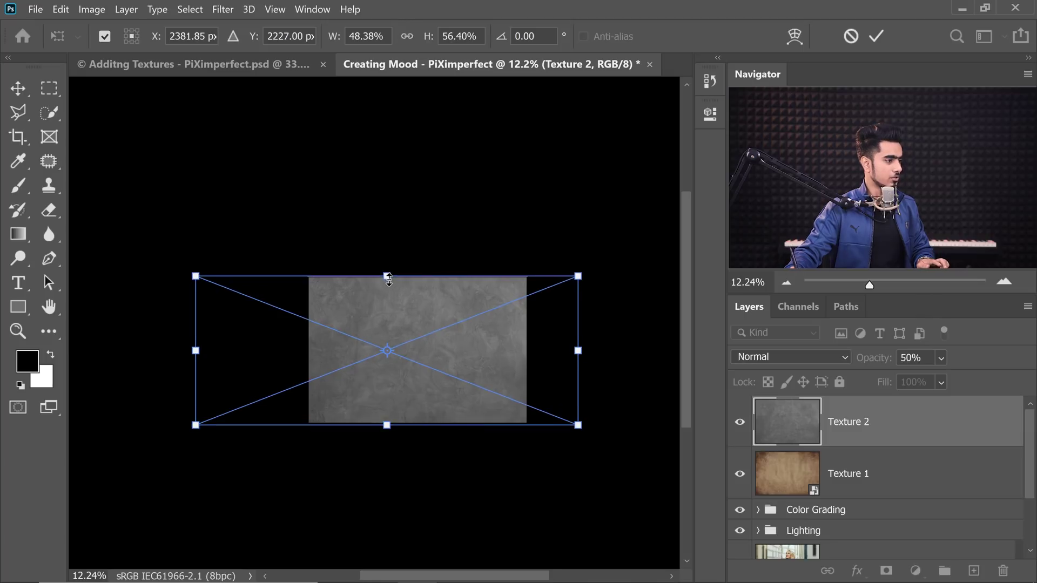
key(Return)
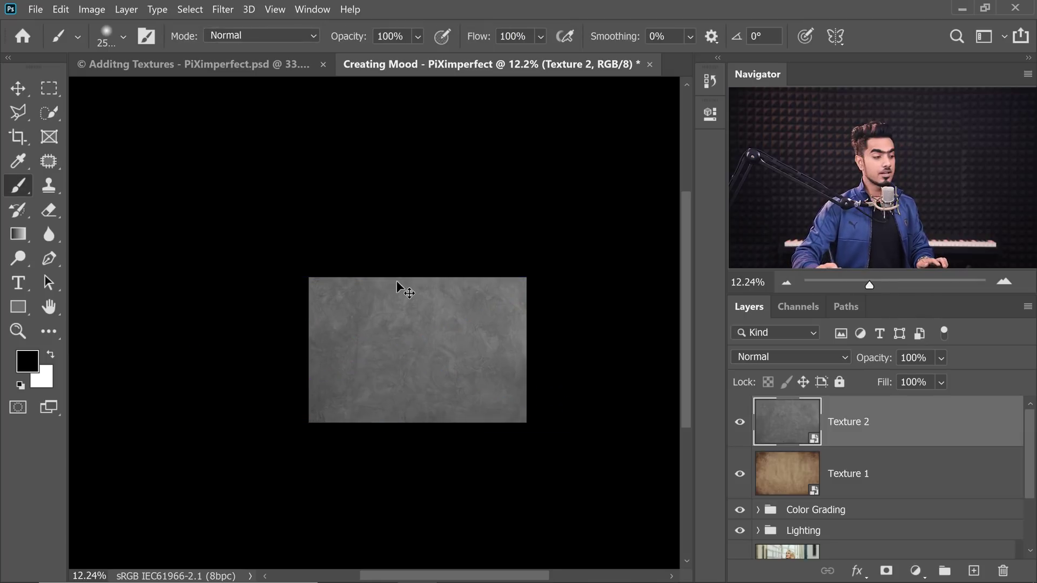
key(ctrl+0)
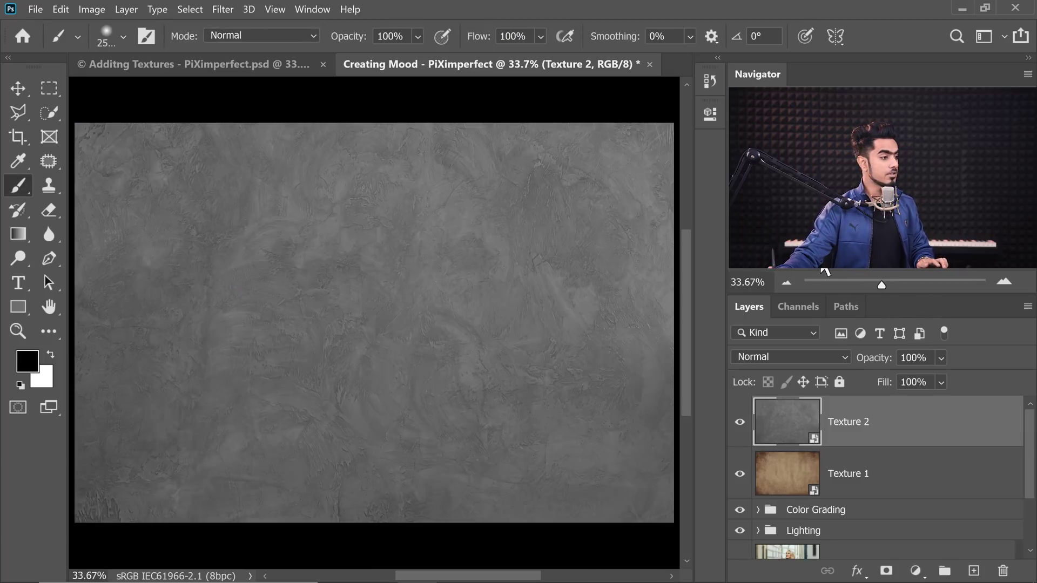
click(777, 357)
click(769, 344)
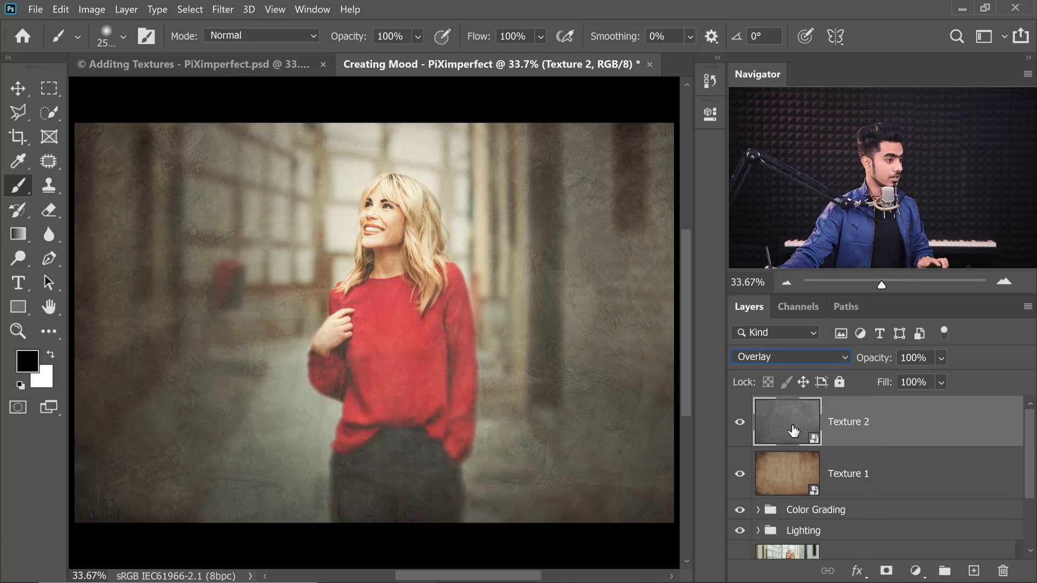
scroll(617, 306, up, 4)
scroll(571, 336, down, 1)
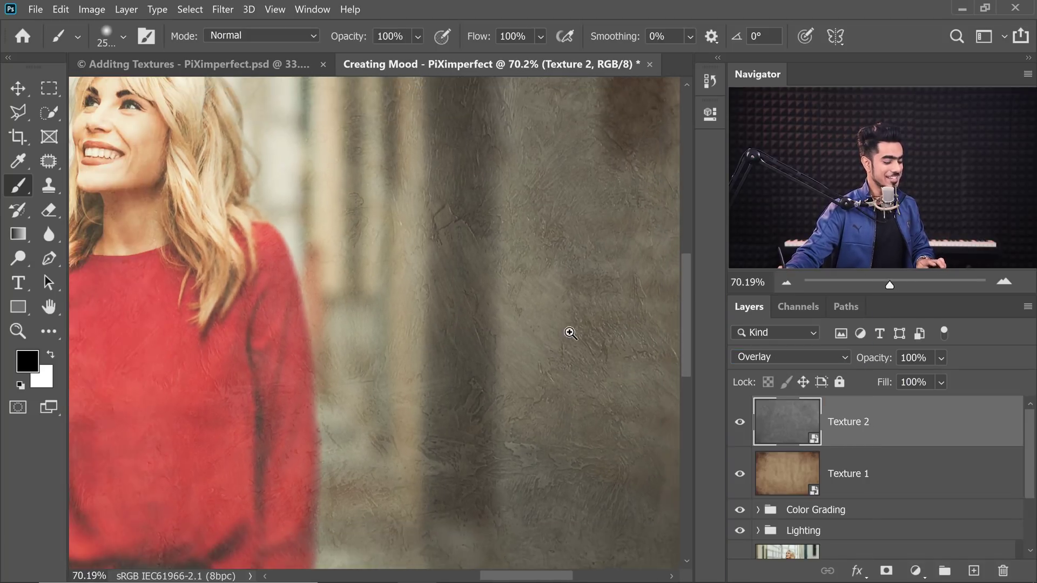
key(ctrl+0)
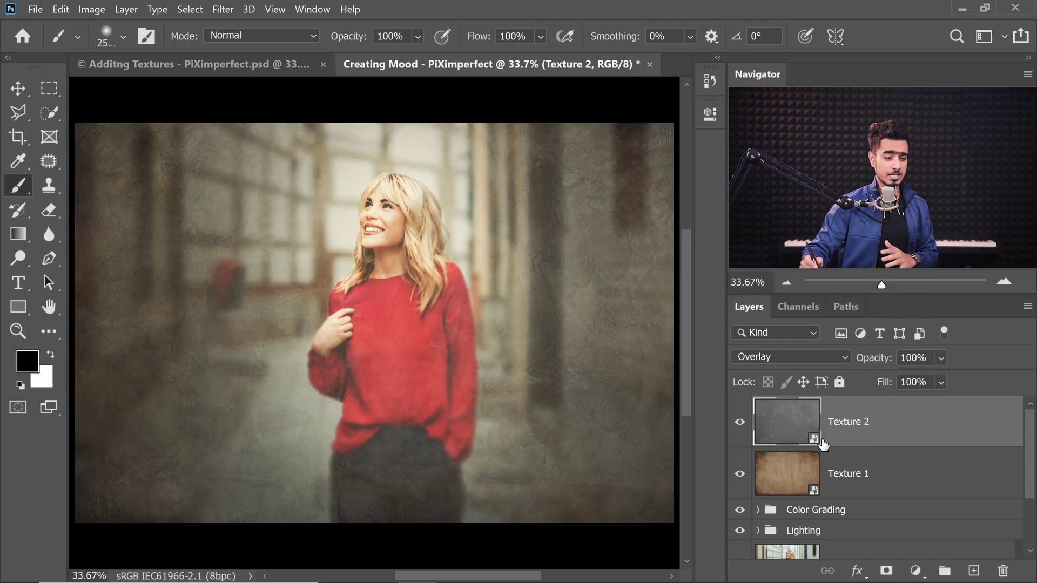
Step: Lower Texture 1 to 40% opacity and group it with Texture 2
click(871, 478)
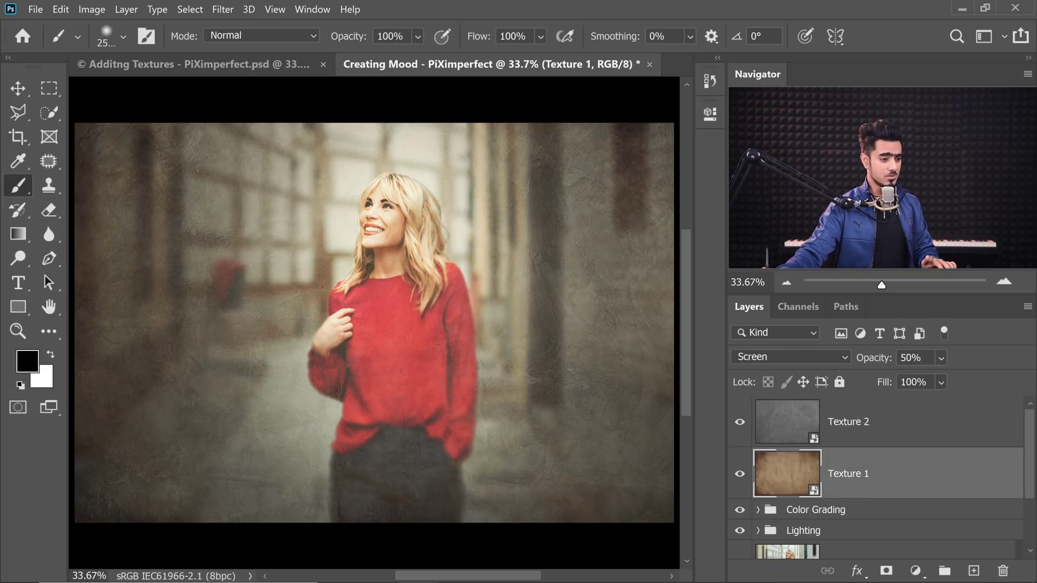
drag(880, 363, 868, 363)
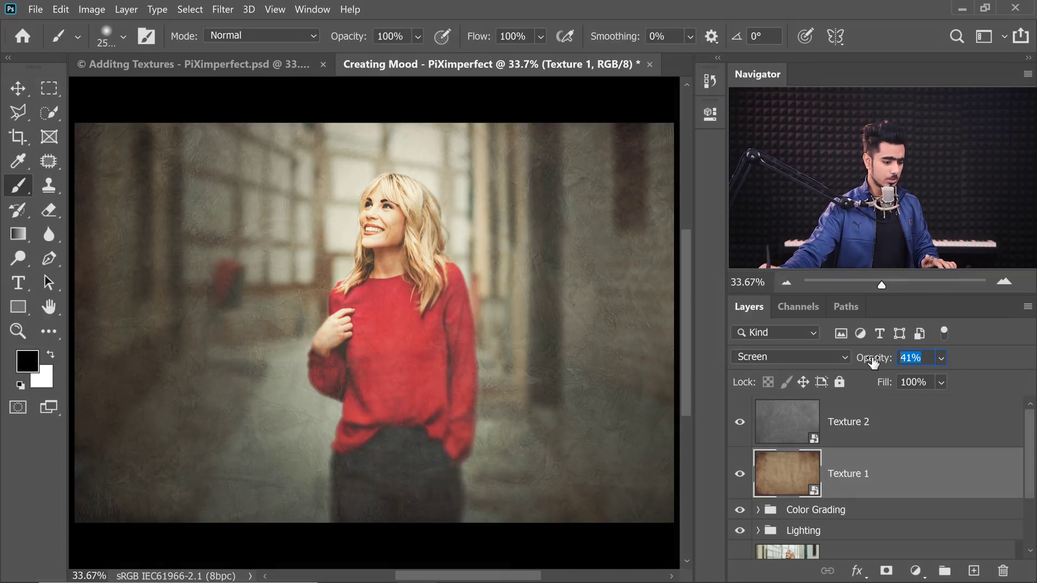
text(40)
key(Return)
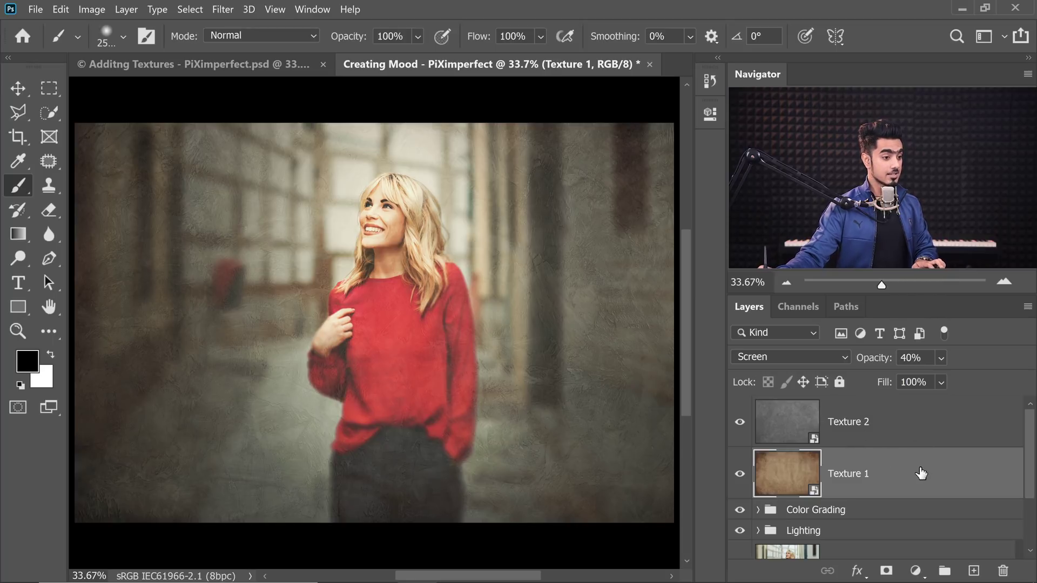
ctrl+click(933, 432)
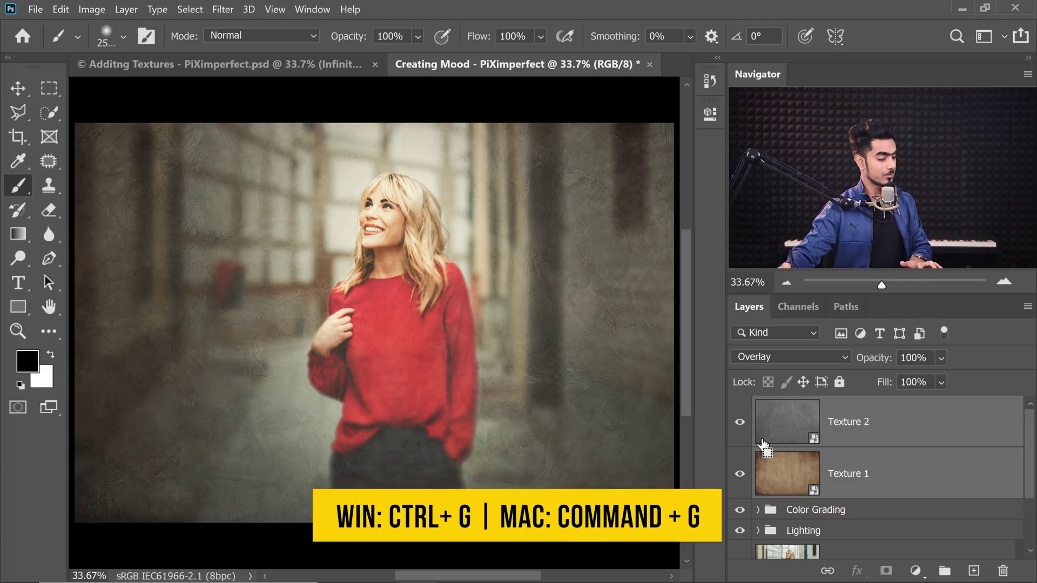
key(ctrl+g)
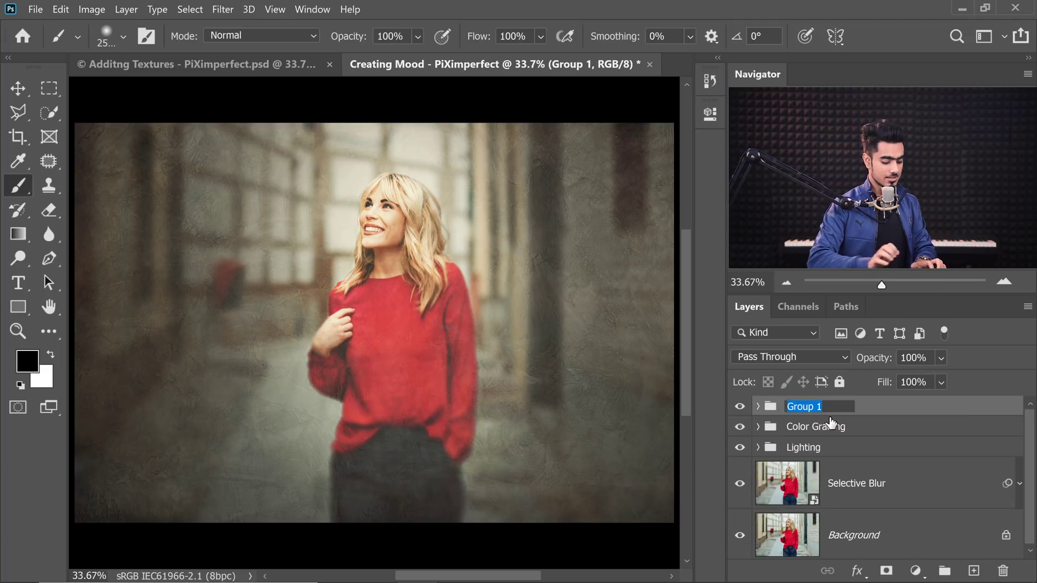
Step: Name the new group 'Texture', then zoom into the face and back out to fit the whole portrait
text(Texture)
key(Return)
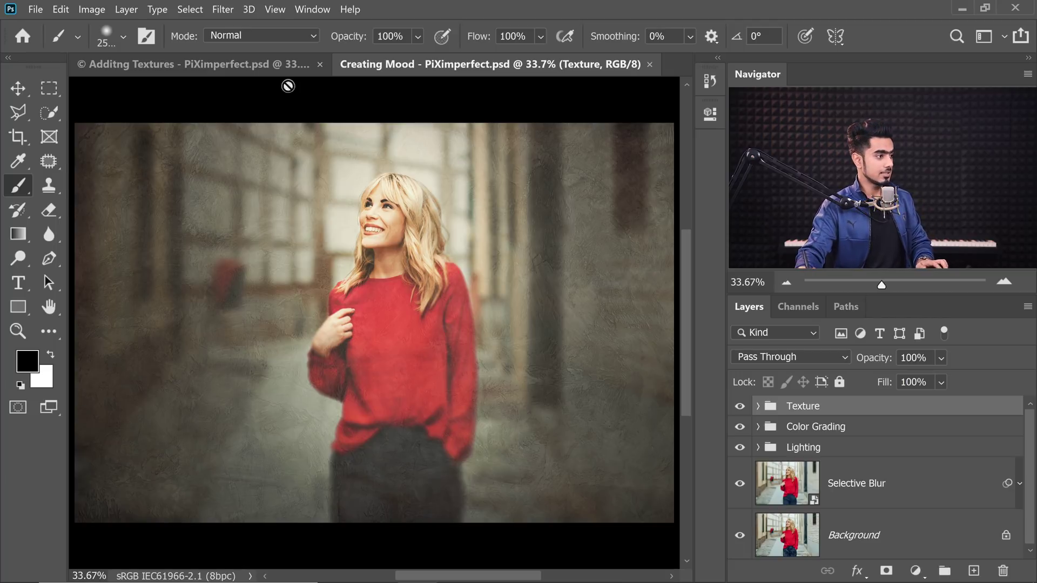
drag(389, 215, 377, 236)
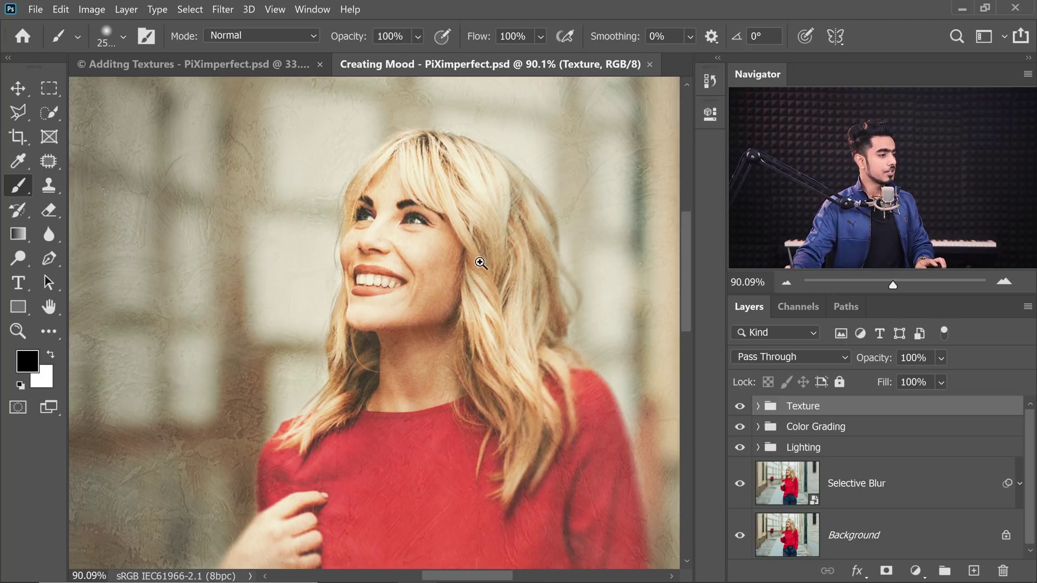
drag(480, 263, 400, 212)
key(ctrl+0)
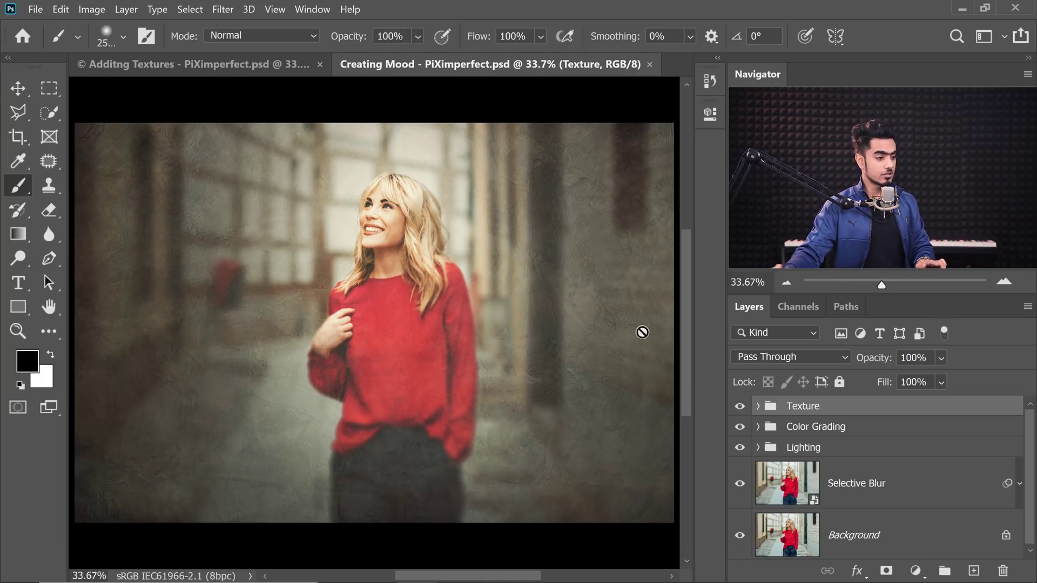
Step: Add a Curves adjustment layer and bend the curve upward to brighten the image
click(920, 571)
click(916, 364)
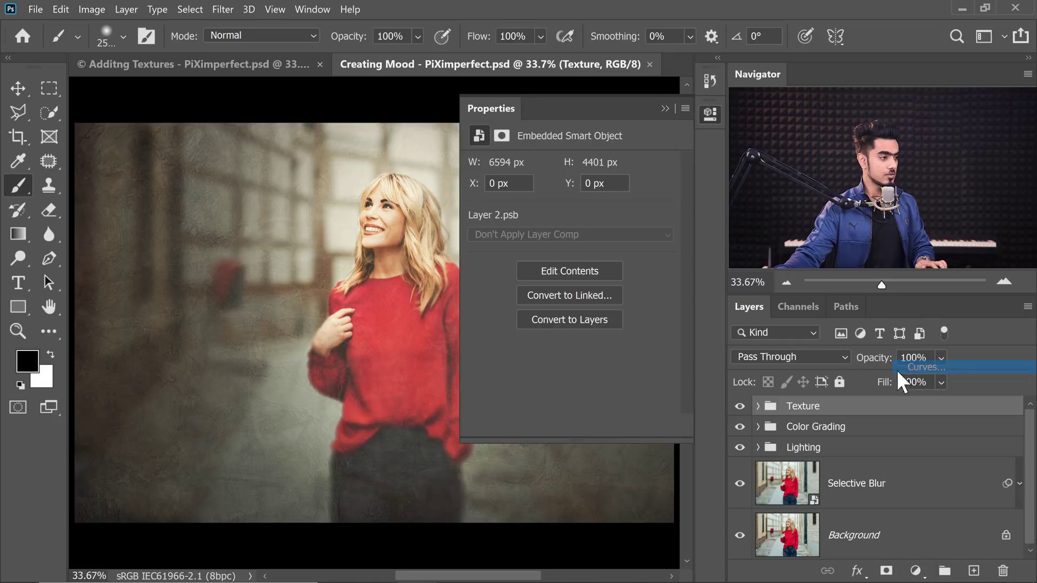
scroll(399, 216, up, 2)
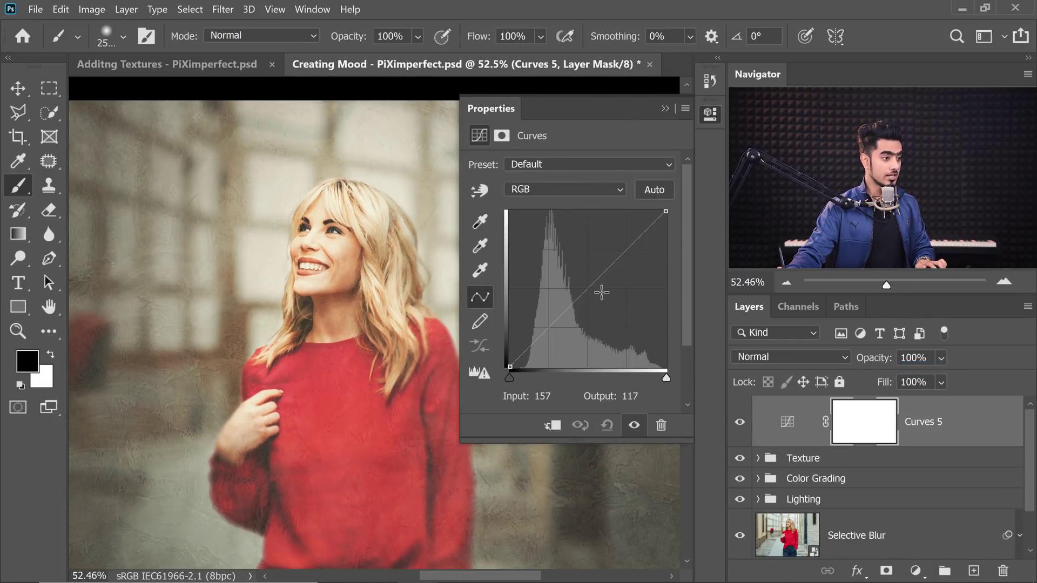
click(590, 291)
drag(579, 266, 563, 258)
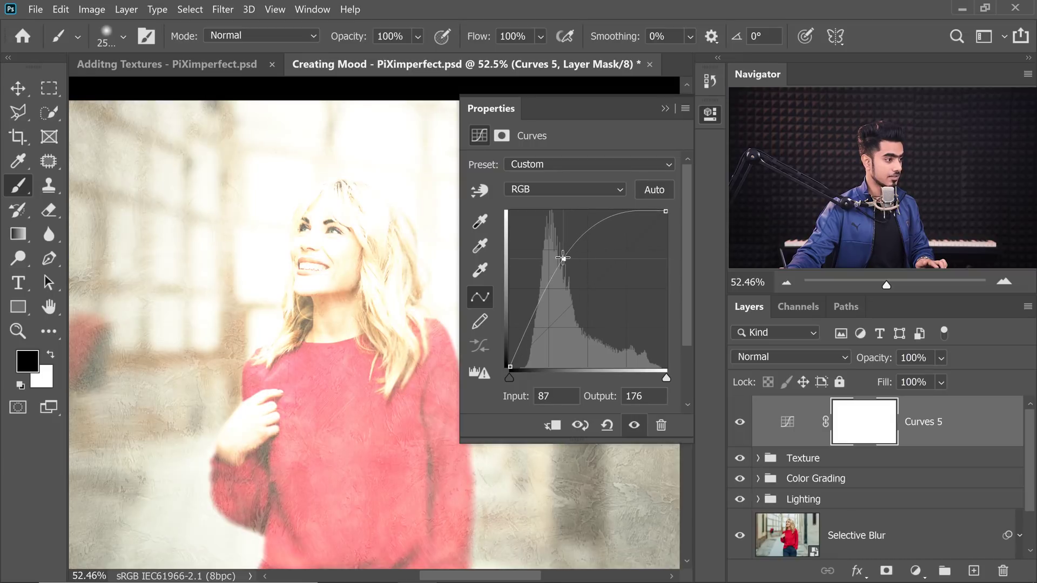
click(664, 109)
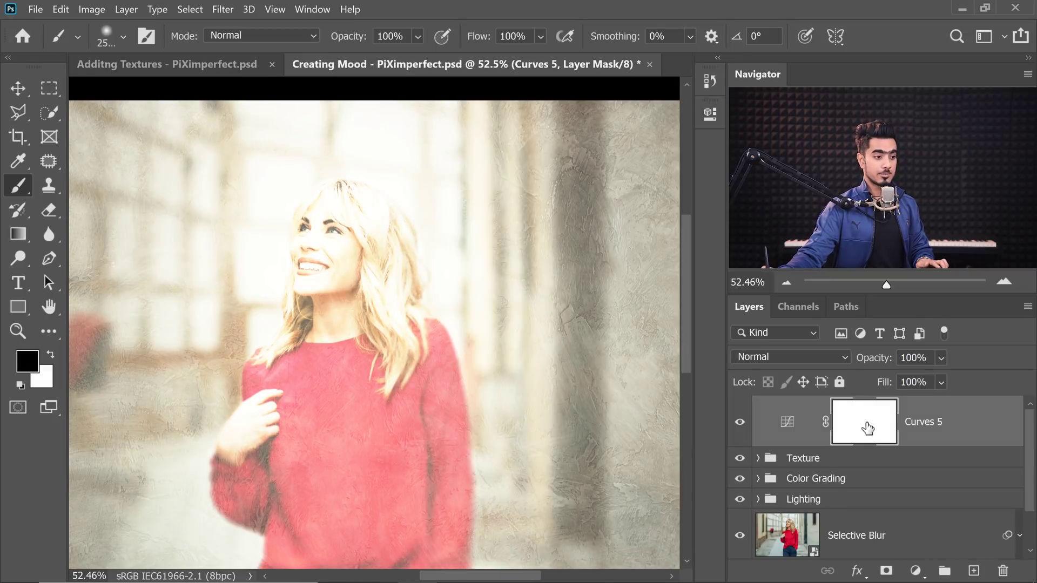
Step: Invert the Curves mask to black and zoom in on the face with a smaller brush
key(ctrl+i)
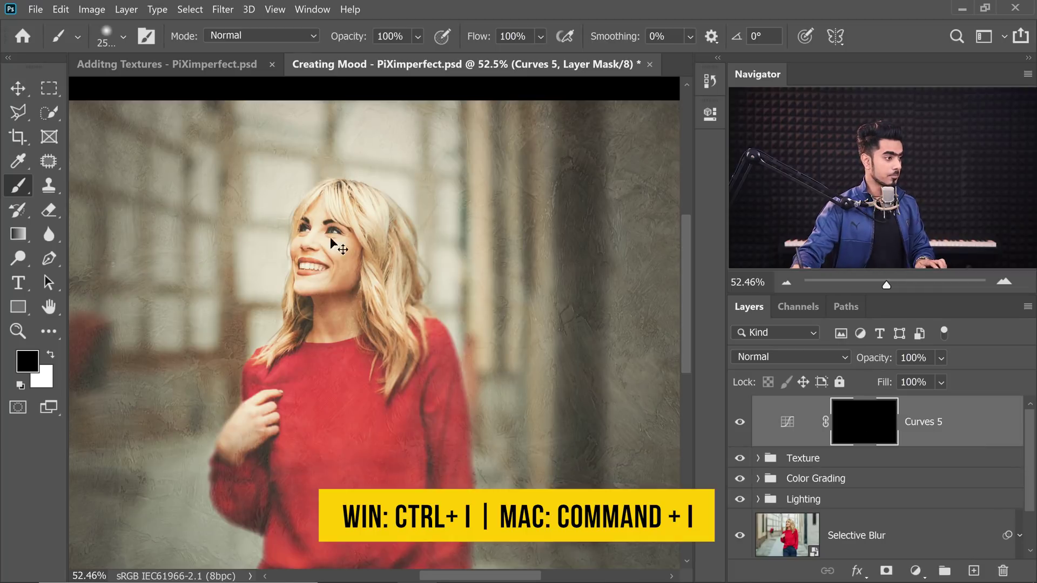
scroll(323, 246, down, 2)
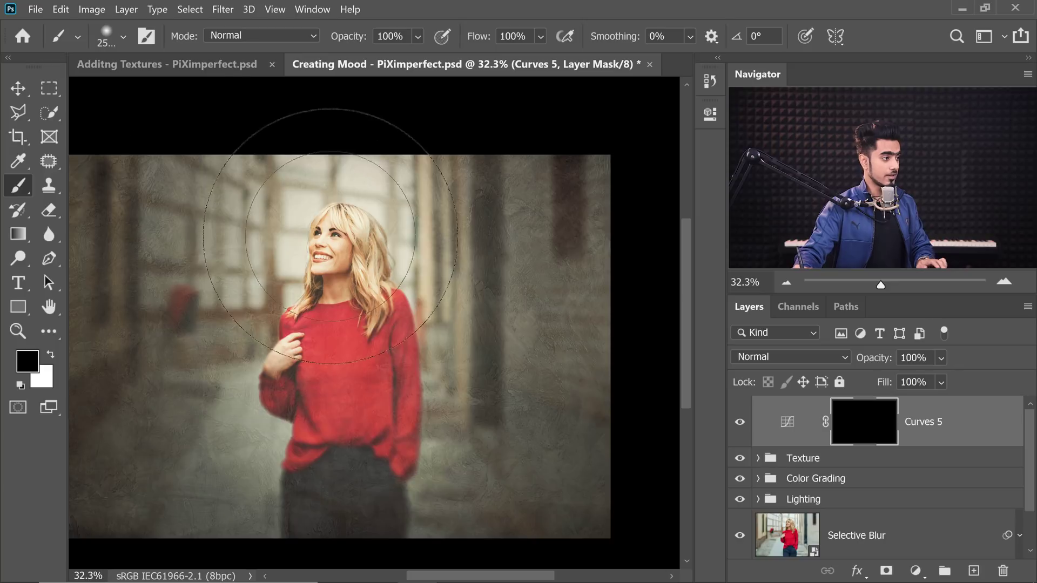
drag(316, 245, 371, 230)
mouse_move(350, 179)
mouse_down()
mouse_move(341, 281)
mouse_move(181, 215)
mouse_up()
mouse_move(460, 292)
mouse_down()
mouse_move(359, 256)
mouse_move(4, 181)
mouse_move(334, 270)
mouse_move(2, 228)
mouse_move(8, 212)
mouse_up()
mouse_move(505, 310)
mouse_down()
mouse_move(412, 295)
mouse_move(43, 399)
mouse_up()
Step: Paint white with a roughly 49 px brush over the left eye's iris to reveal the brightening
key(x)
mouse_move(414, 265)
mouse_down()
mouse_move(4, 207)
mouse_move(356, 251)
mouse_up()
drag(455, 255, 472, 259)
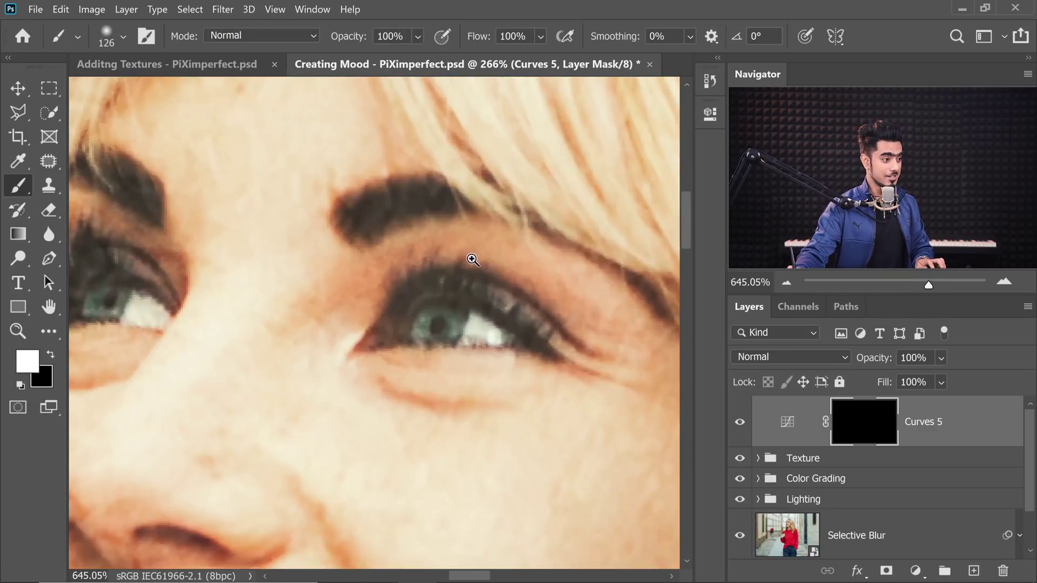
mouse_move(486, 343)
mouse_down()
mouse_move(331, 304)
mouse_move(432, 335)
mouse_up()
drag(226, 323, 390, 386)
click(364, 384)
Step: Zoom in on the eye and remove the glow from the lower eyelid with a 26 px brush
drag(468, 381, 345, 350)
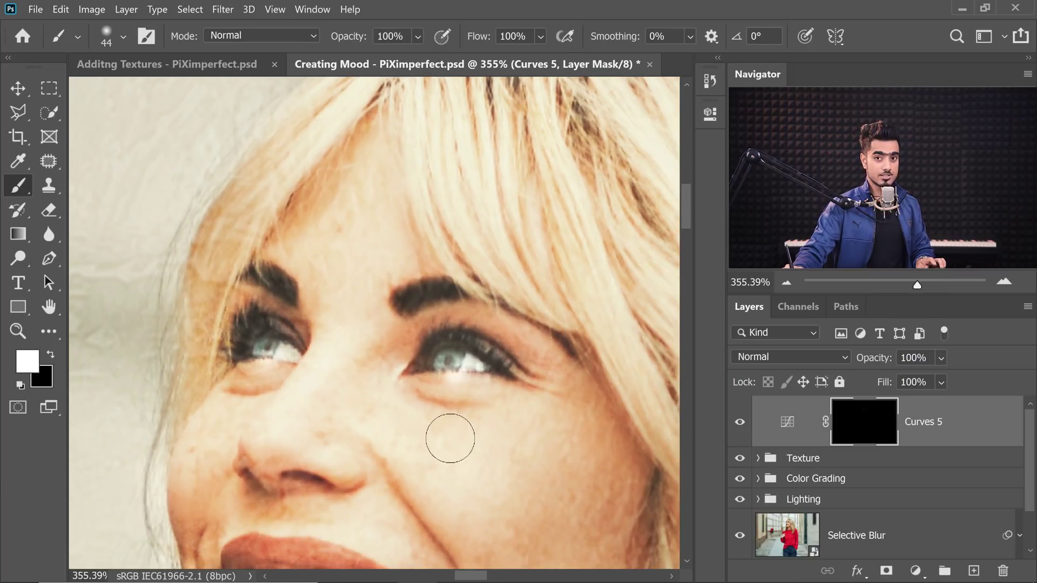
mouse_move(438, 340)
mouse_down()
mouse_move(486, 354)
mouse_move(406, 346)
mouse_up()
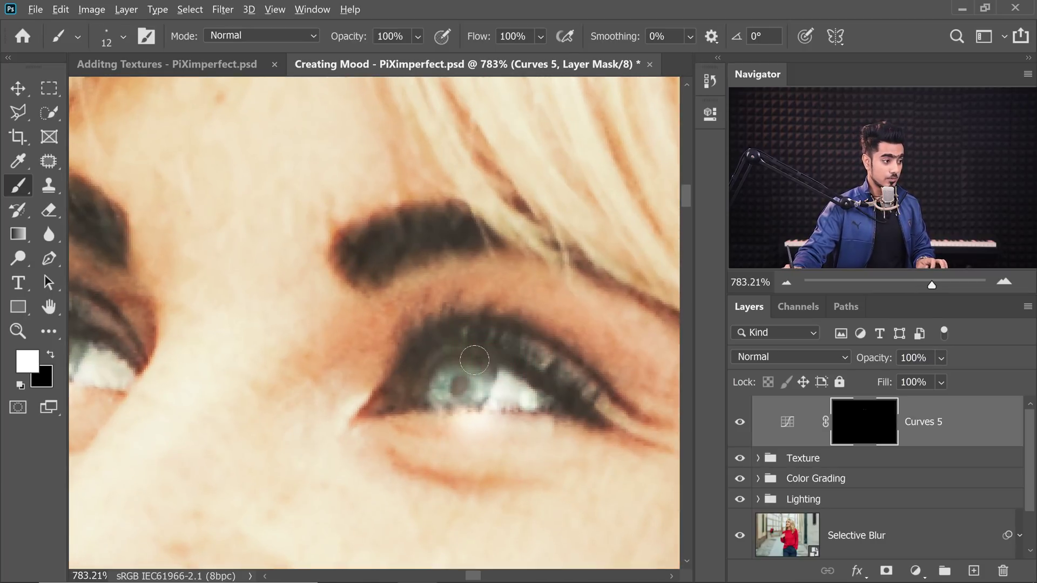
drag(473, 359, 460, 360)
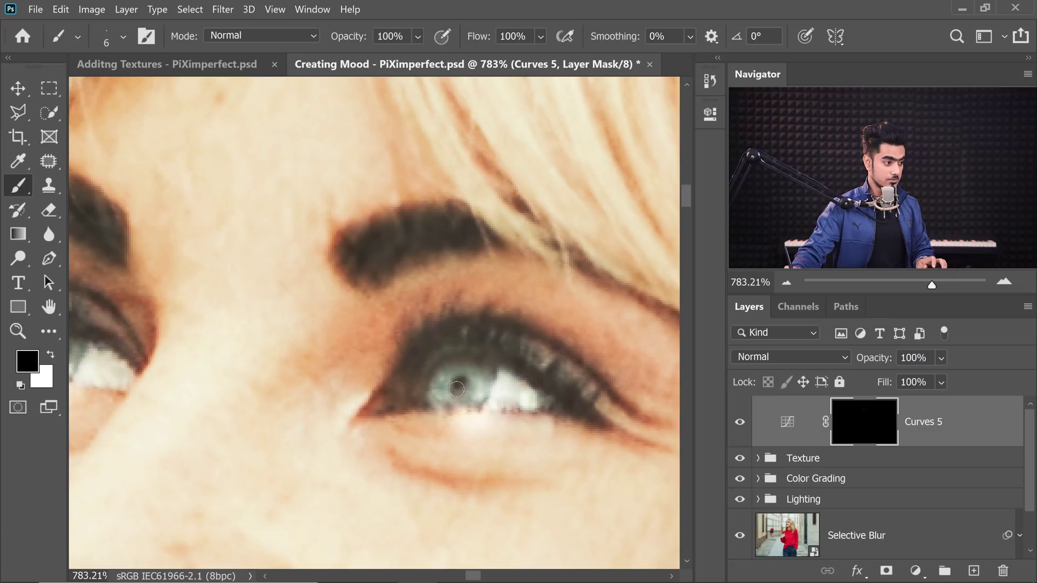
alt+right_click(445, 346)
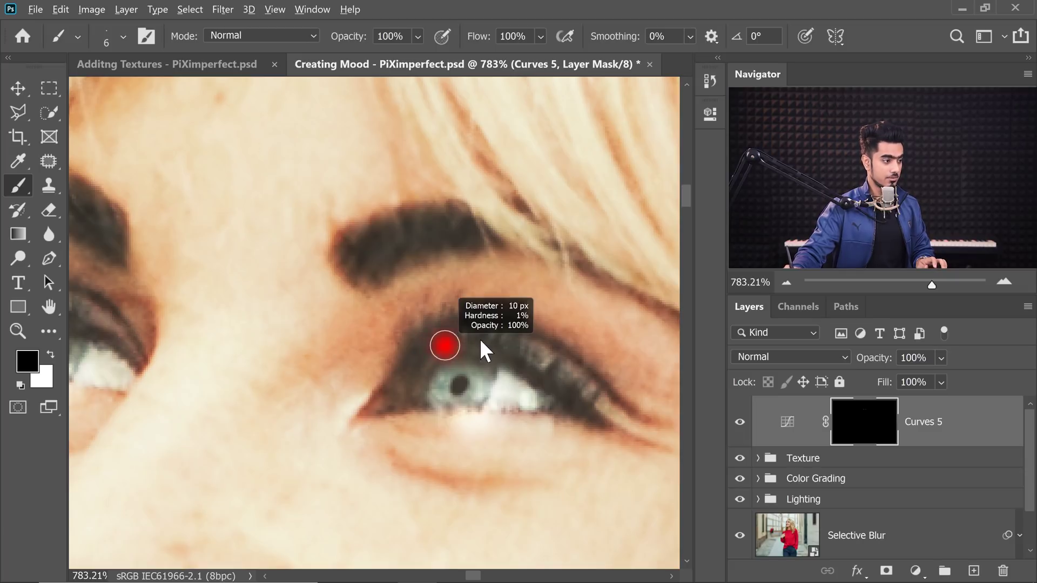
drag(480, 341, 468, 340)
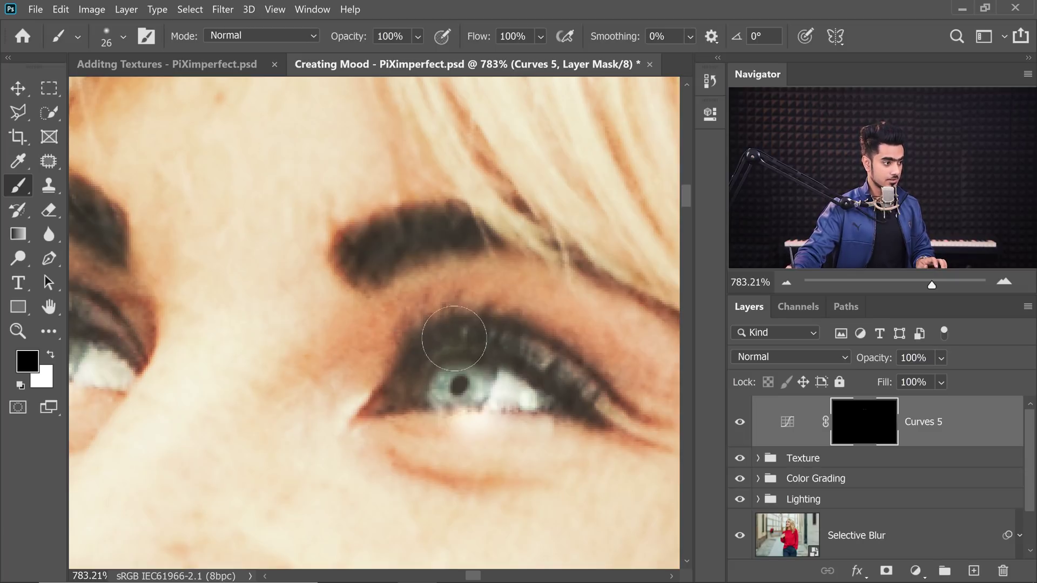
mouse_move(521, 373)
mouse_down()
mouse_move(508, 436)
mouse_move(517, 360)
mouse_move(451, 426)
mouse_up()
Step: With a smaller brush, hide the brightening under the other eye
key(bracketleft)
key(bracketleft)
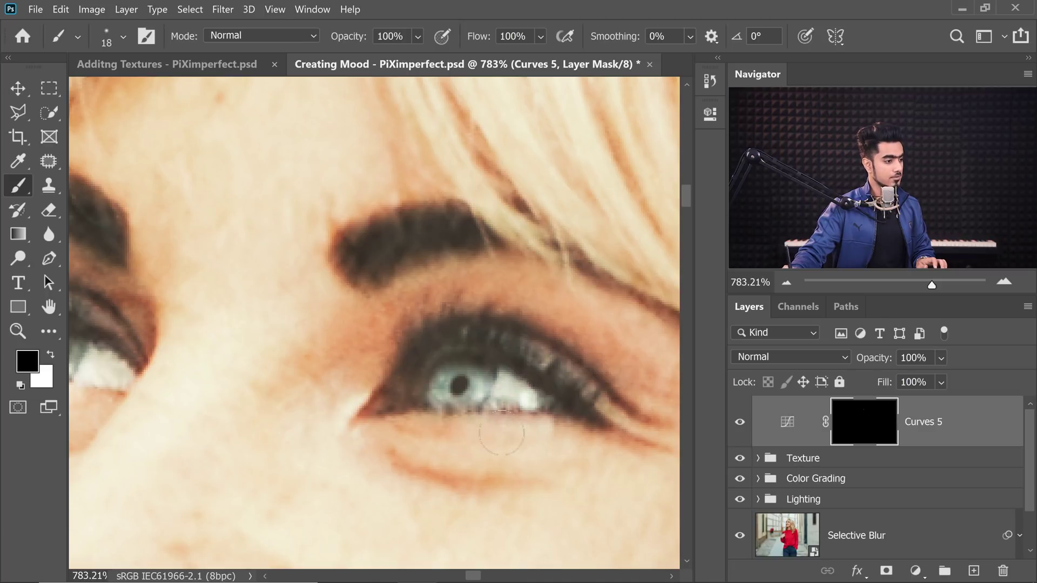
drag(272, 369, 583, 378)
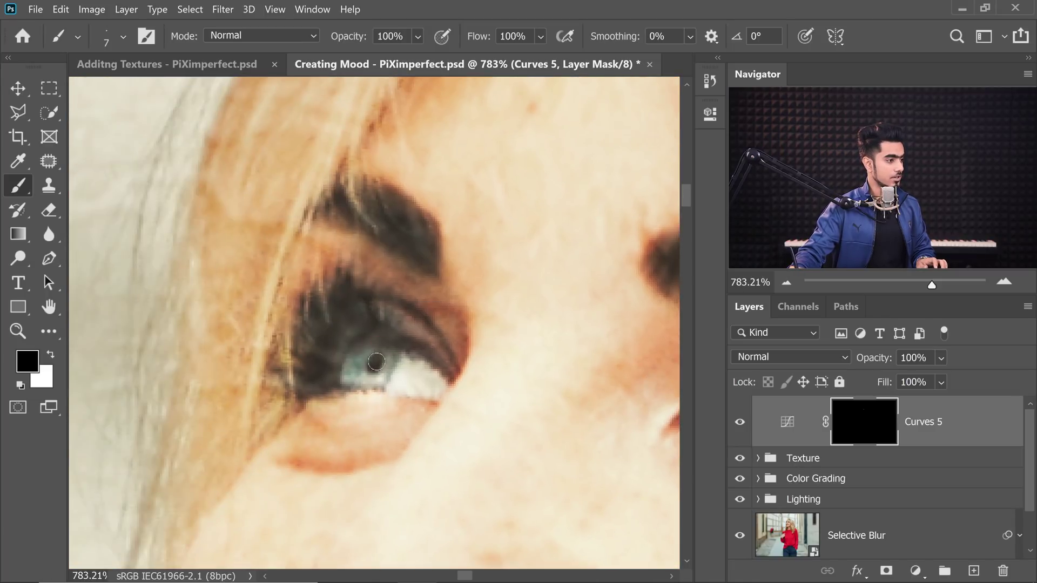
key(bracketleft)
key(bracketleft)
key(bracketleft)
drag(393, 405, 375, 407)
drag(621, 372, 334, 349)
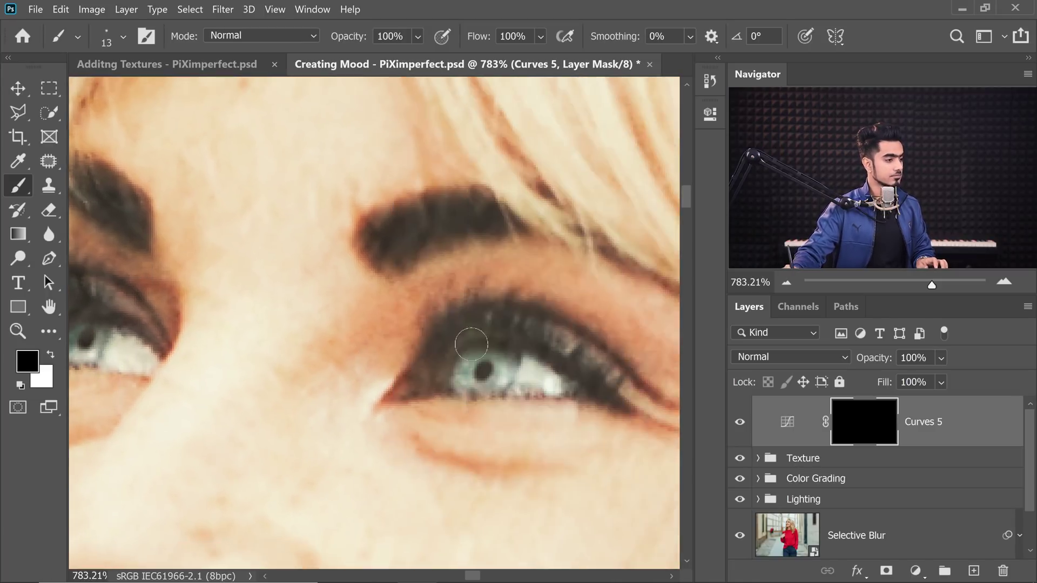
key(bracketright)
key(bracketright)
key(bracketright)
drag(465, 317, 452, 322)
Step: Select the Curves 5 layer itself and open its Layer Style blending options
scroll(452, 323, down, 4)
scroll(432, 340, up, 3)
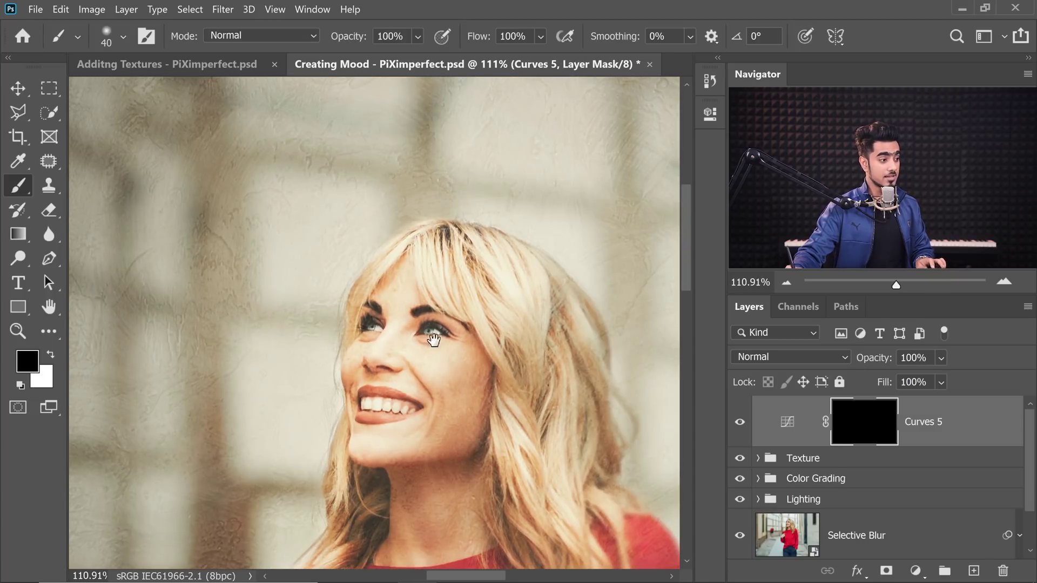
click(966, 419)
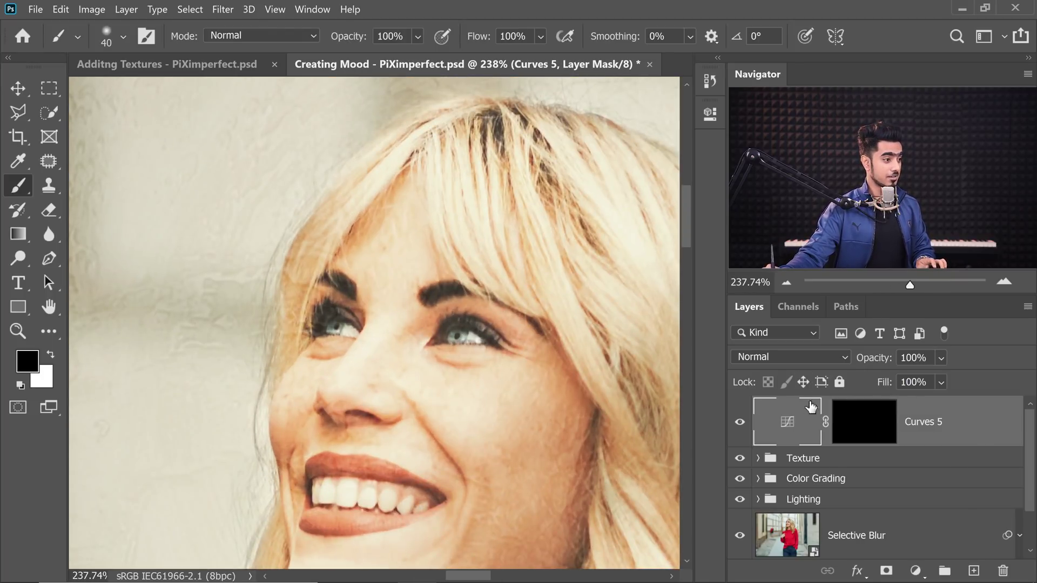
double_click(979, 424)
Step: Split the Underlying Layer black slider to 21/99 so pupils and lashes stay unbrightened
scroll(299, 325, up, 3)
drag(245, 301, 86, 297)
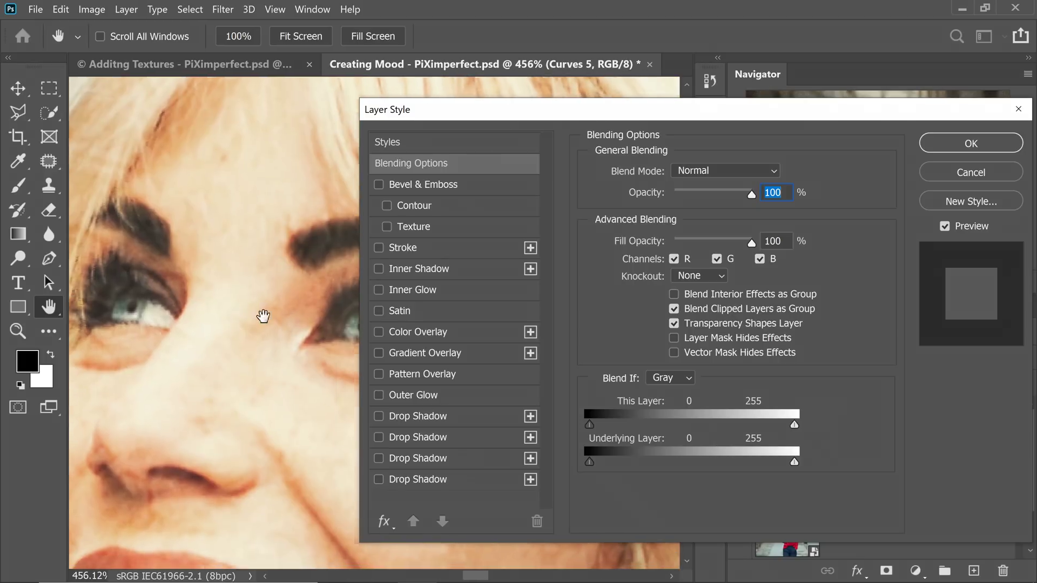
drag(302, 317, 168, 325)
key(alt)
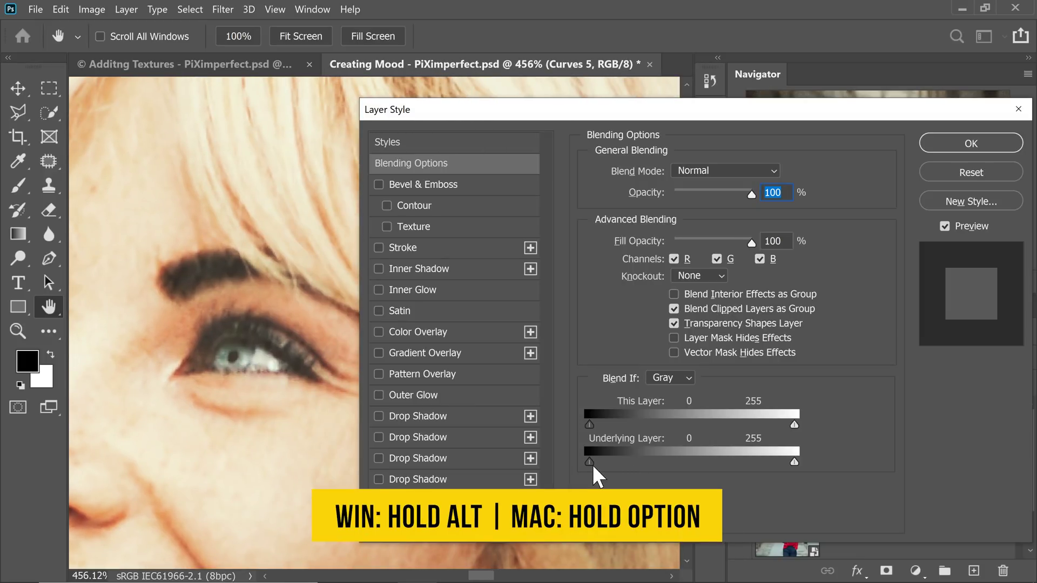
mouse_move(597, 464)
mouse_down()
mouse_move(698, 456)
mouse_move(608, 461)
mouse_up()
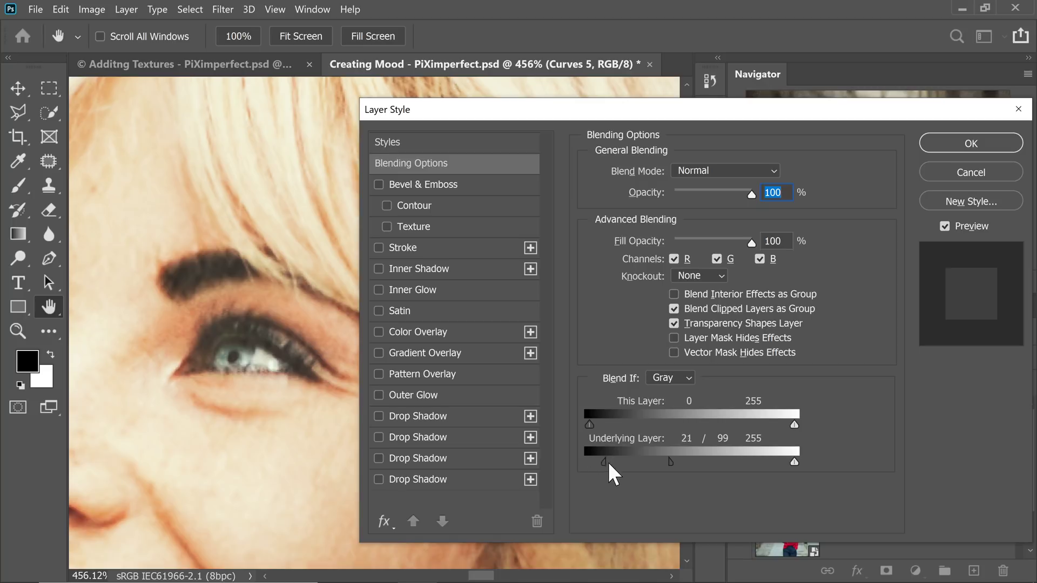
click(918, 143)
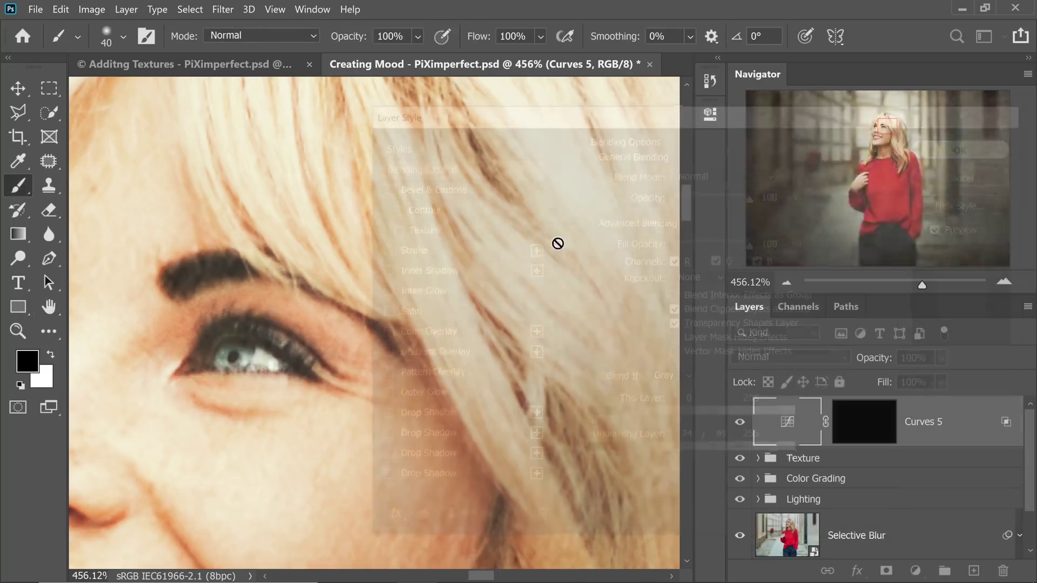
Step: Toggle the eye brightening off and on to compare, then fit the whole portrait on screen
scroll(359, 324, down, 10)
scroll(370, 306, up, 5)
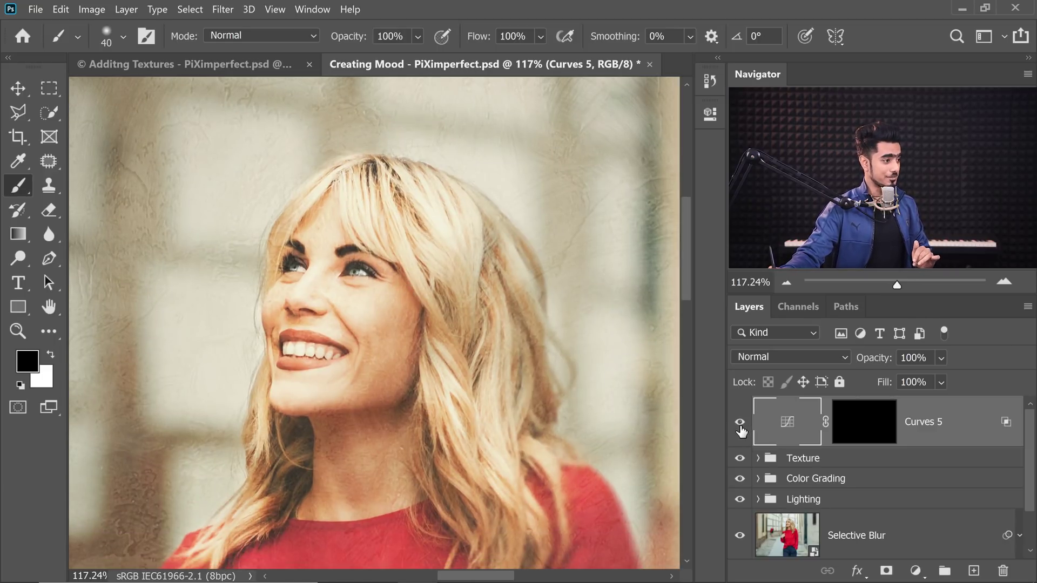
click(742, 429)
click(740, 429)
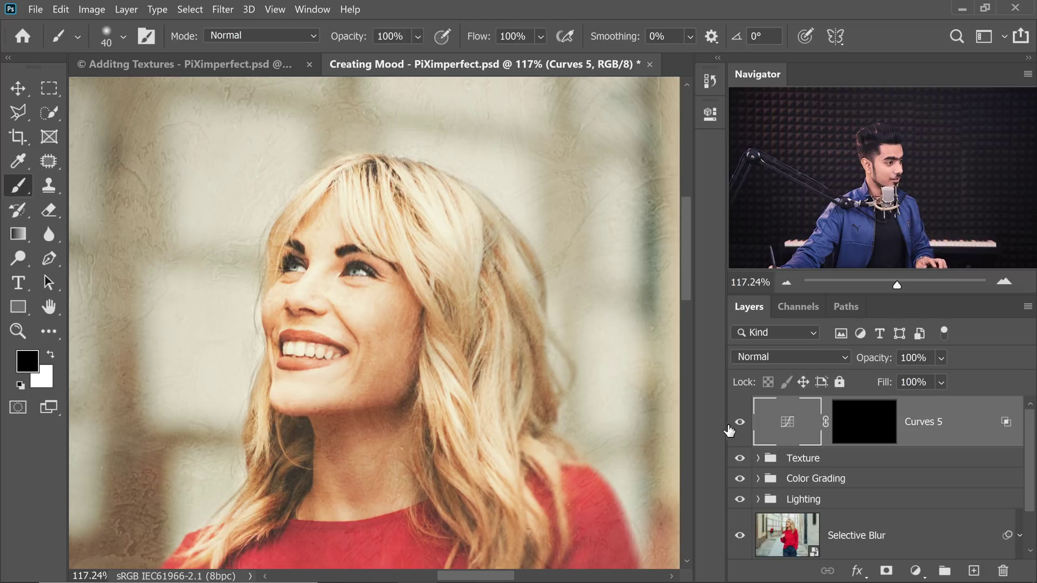
key(ctrl+0)
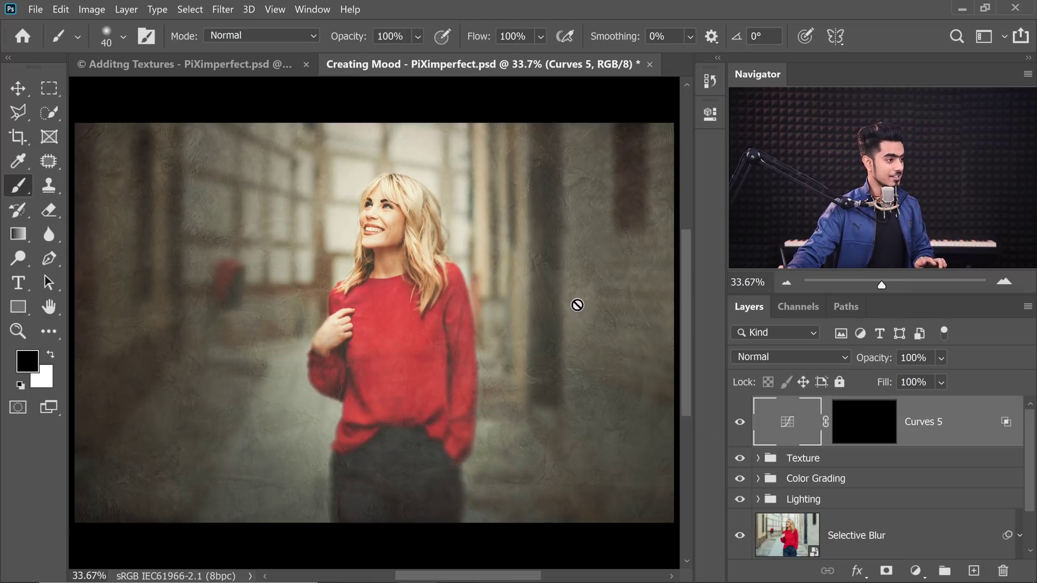